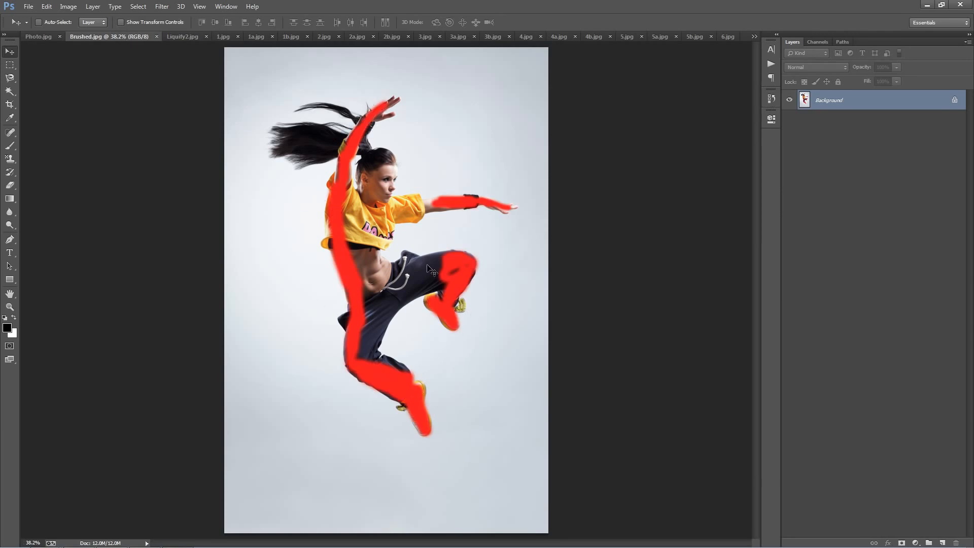
# Browse the sample documents from Brushed.jpg through 4.jpg to compare the original, brushed and finished splash versions.
pyautogui.click(178, 38)
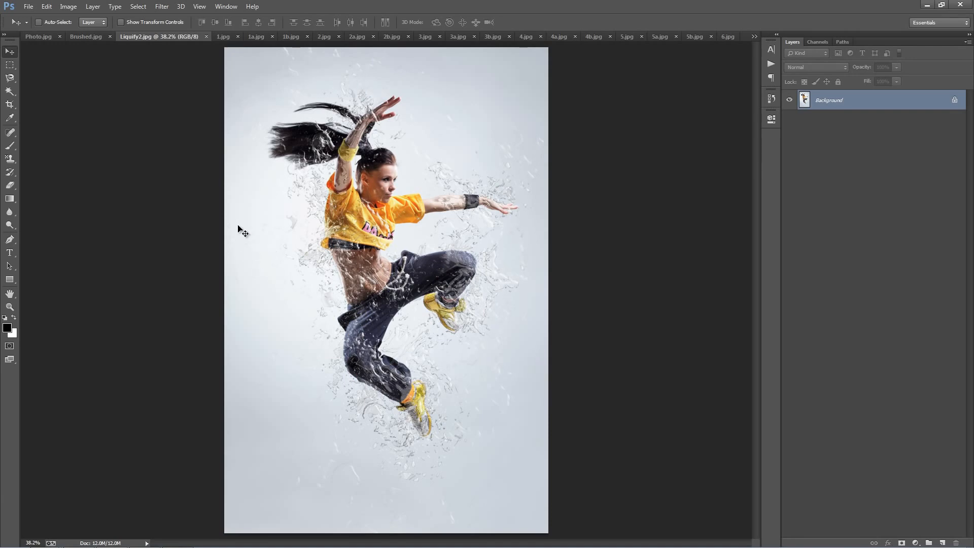
pyautogui.click(93, 40)
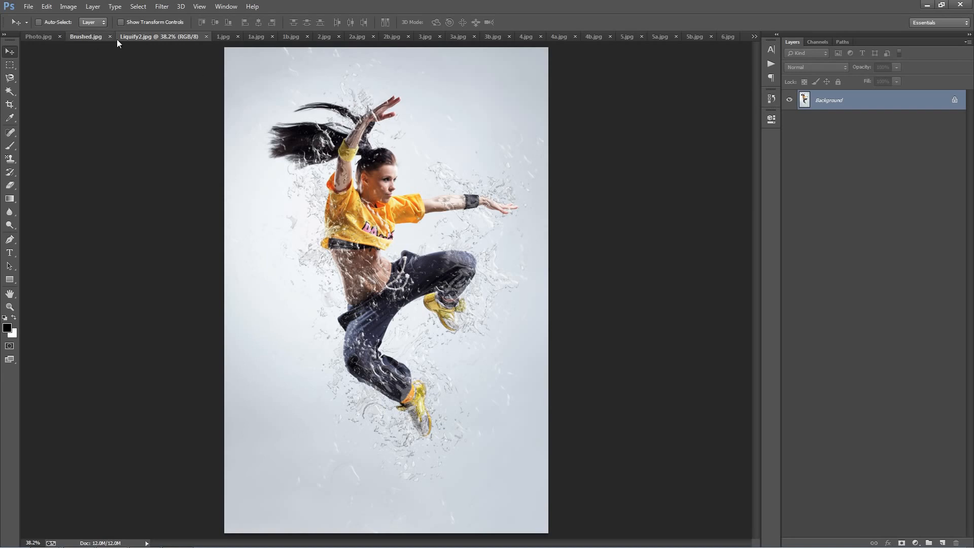
pyautogui.click(183, 37)
pyautogui.click(224, 37)
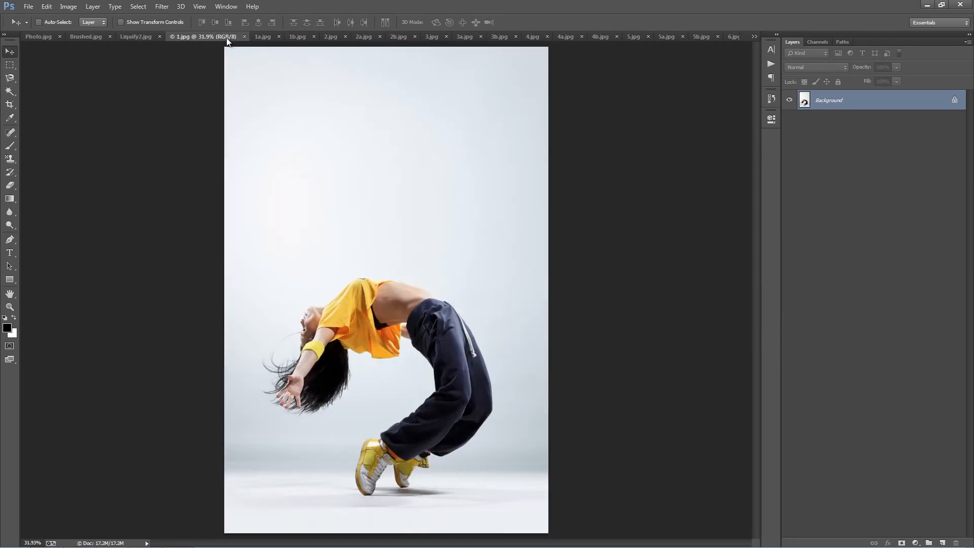
pyautogui.click(261, 40)
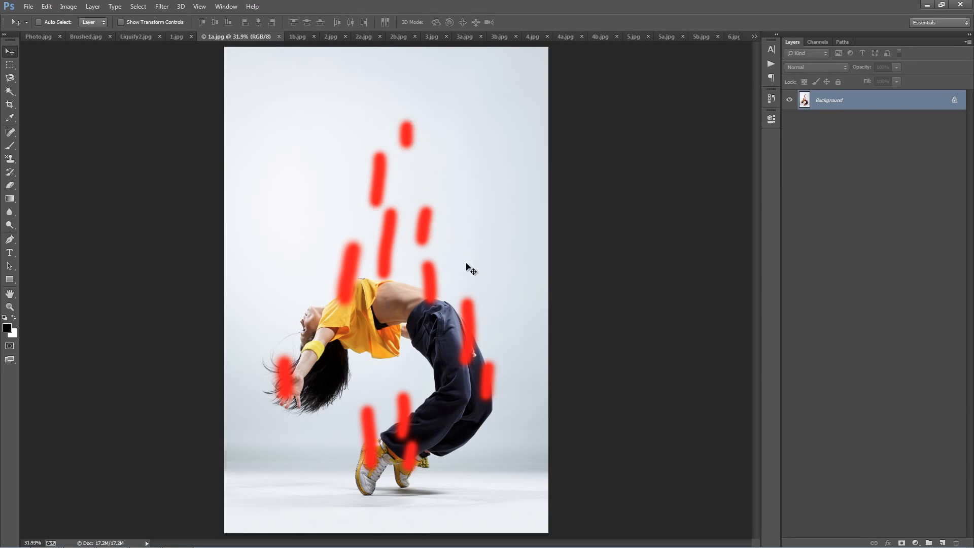
pyautogui.click(299, 38)
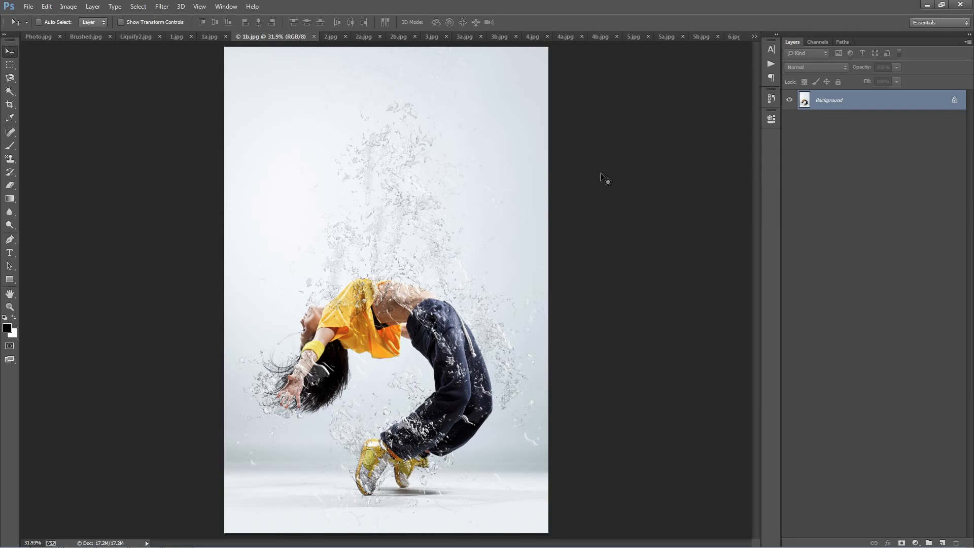
pyautogui.click(327, 37)
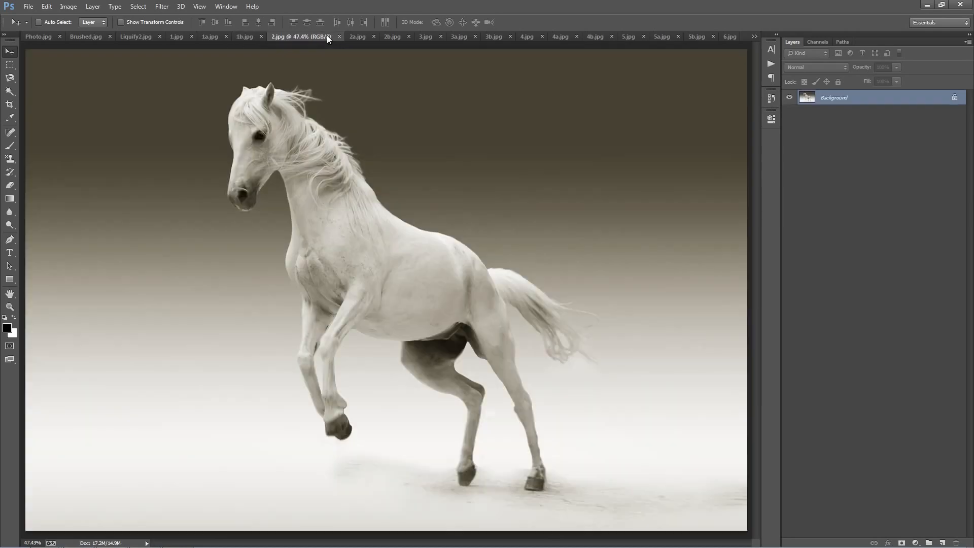
pyautogui.click(360, 36)
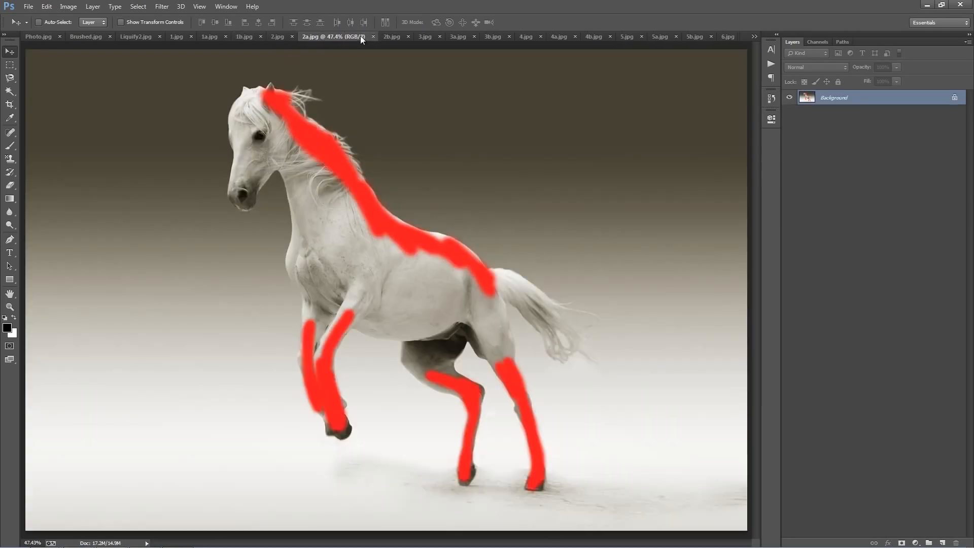
pyautogui.click(387, 38)
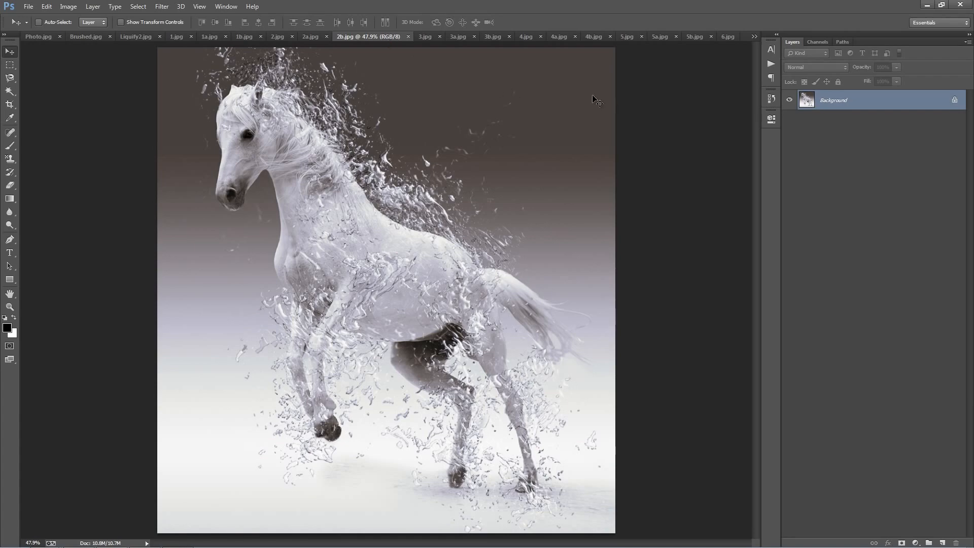
pyautogui.click(428, 38)
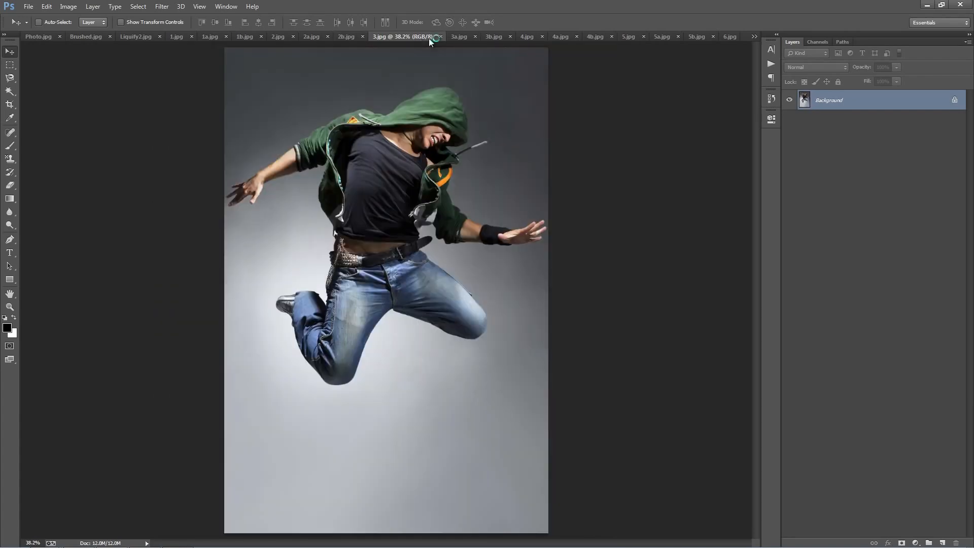
pyautogui.click(459, 35)
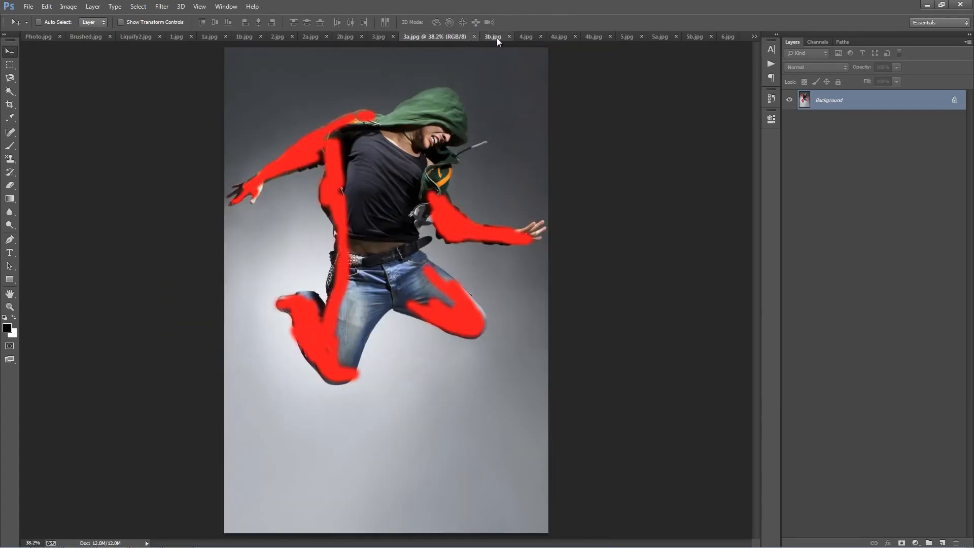
pyautogui.click(497, 39)
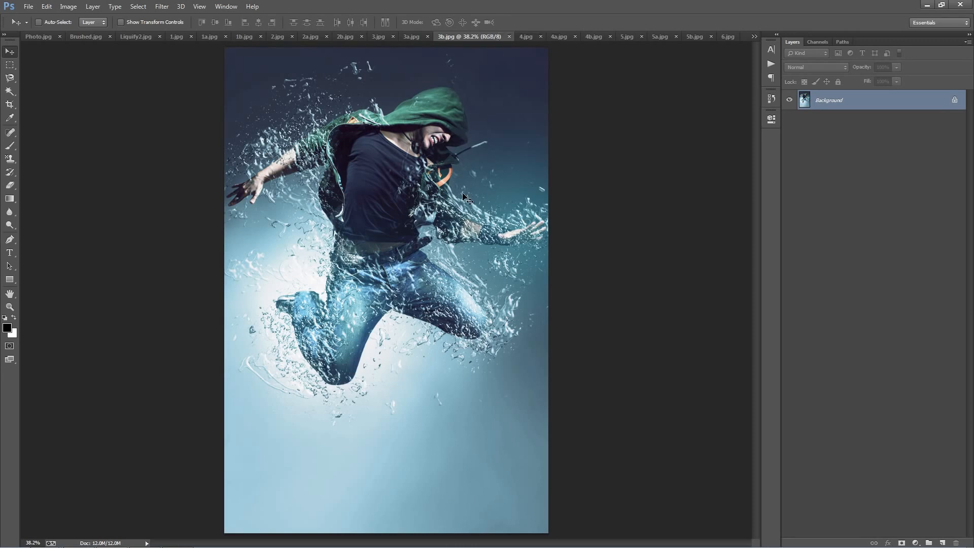
pyautogui.click(530, 38)
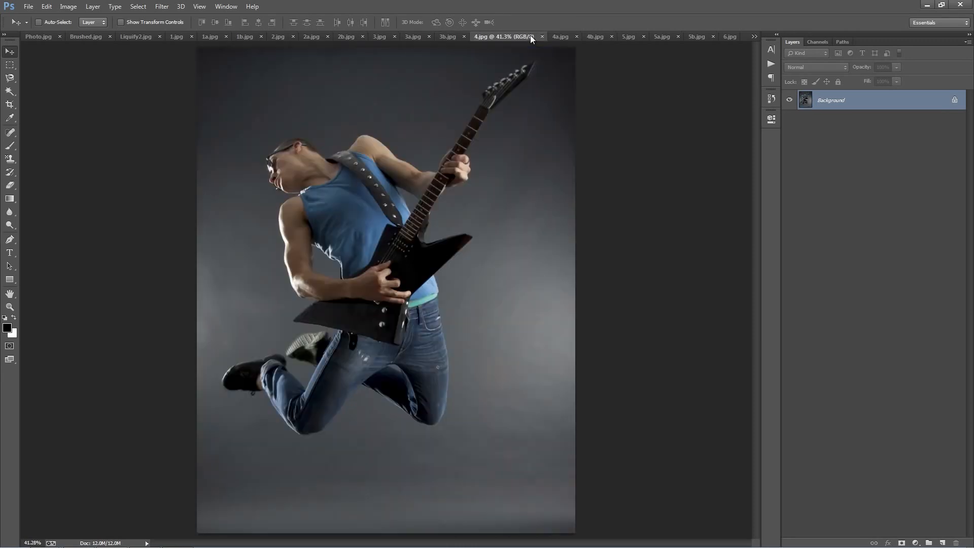
# Browse the remaining sample documents through 6b.jpg, including those listed in the hidden-tabs list.
pyautogui.click(559, 37)
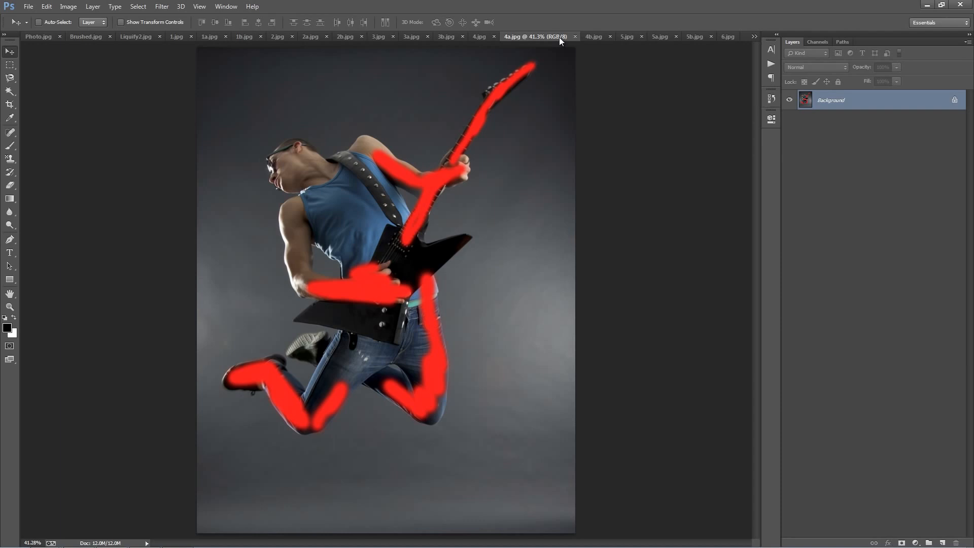
pyautogui.click(592, 38)
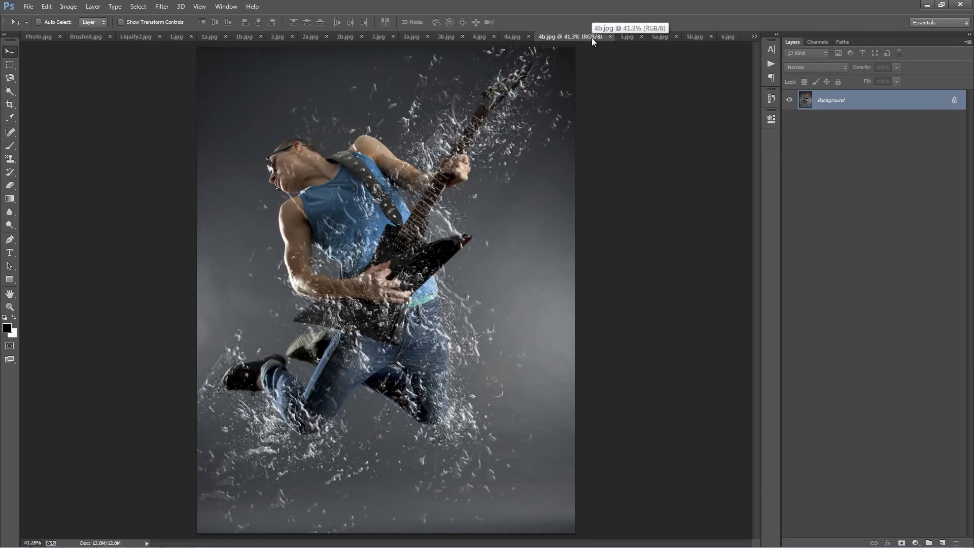
pyautogui.click(631, 37)
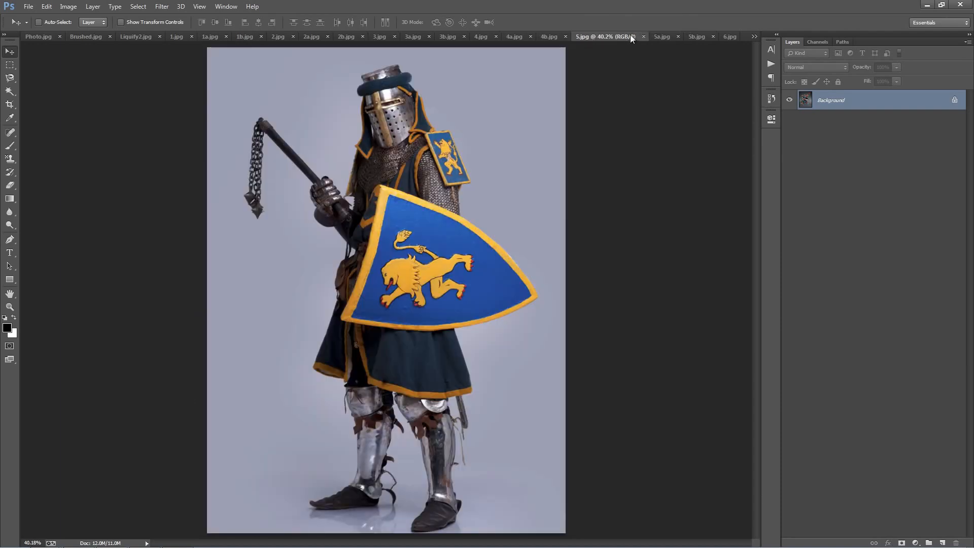
pyautogui.click(659, 36)
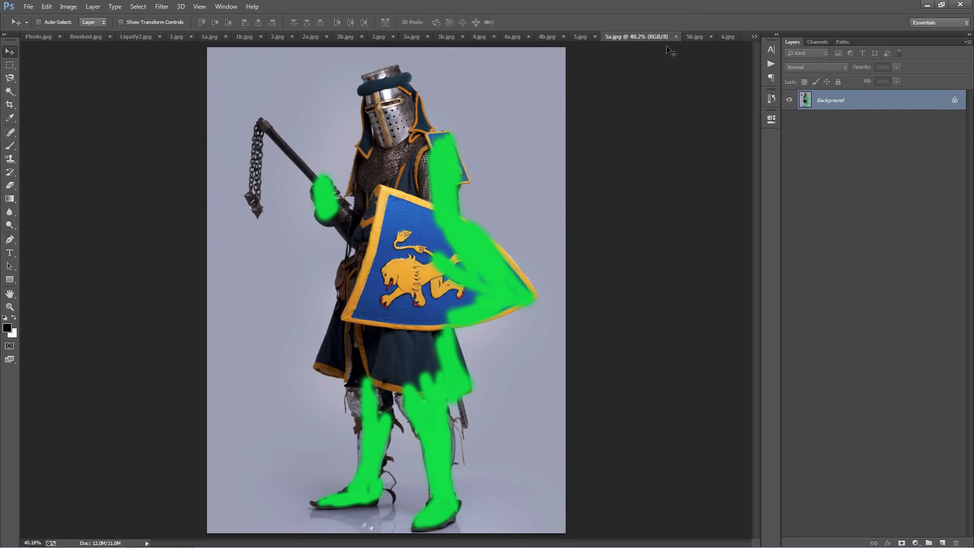
pyautogui.click(691, 37)
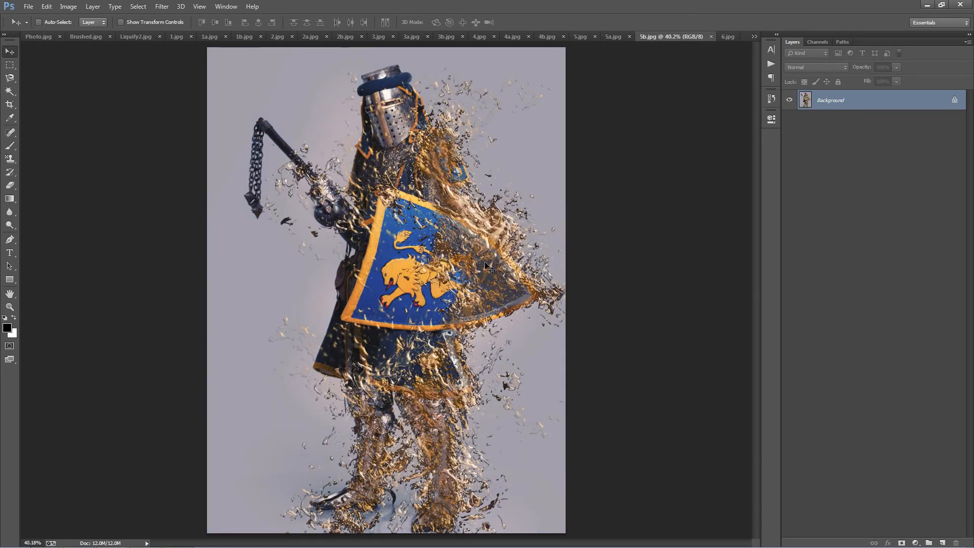
pyautogui.click(728, 37)
pyautogui.click(753, 37)
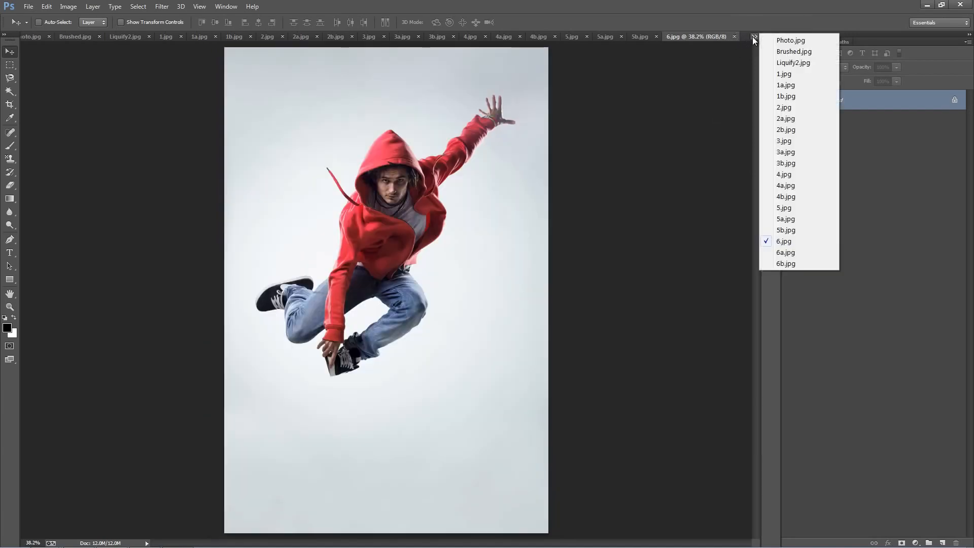
pyautogui.click(795, 251)
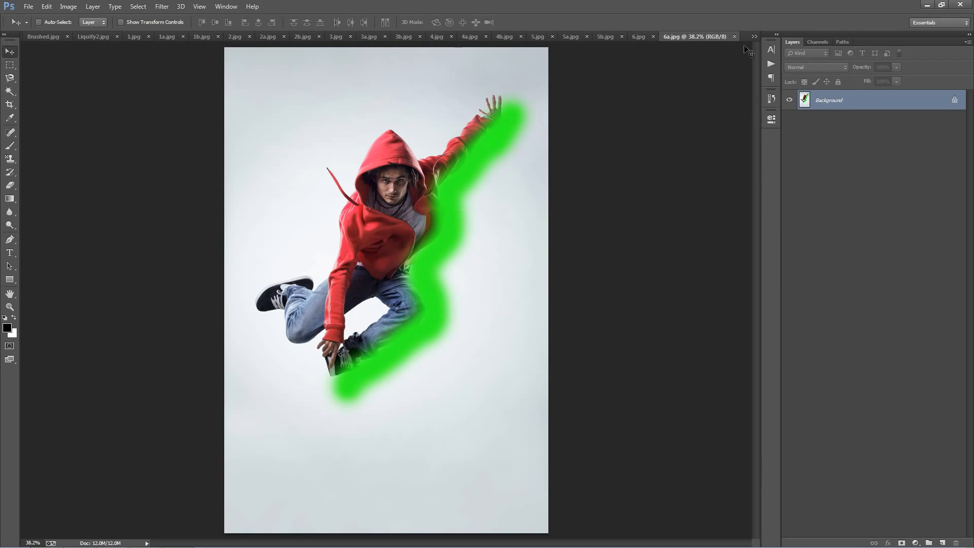
pyautogui.click(754, 38)
pyautogui.click(778, 267)
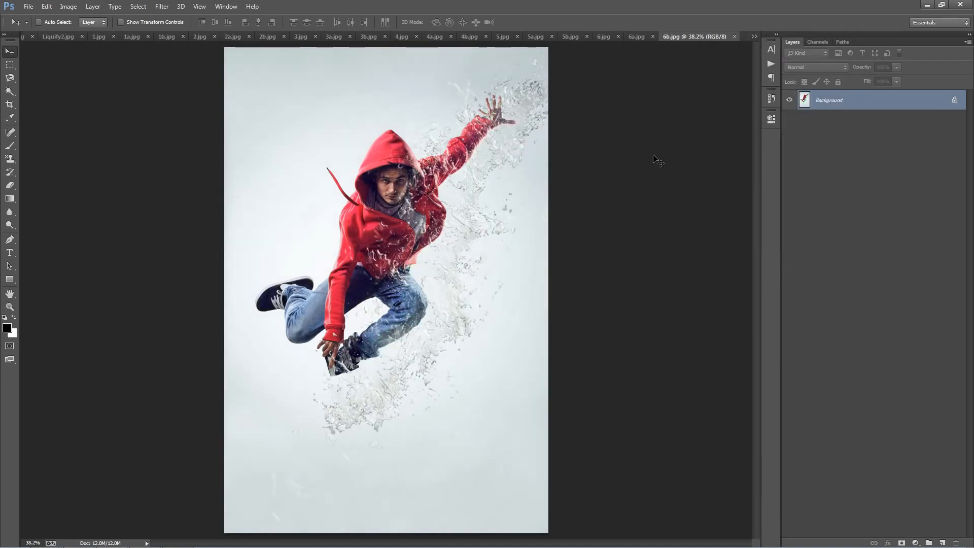
# Close all the sample documents except Photo.jpg.
pyautogui.hotkey('ctrl', 'Tab')
pyautogui.hotkey('ctrl', 'Tab')
pyautogui.hotkey('ctrl', 'Tab')
pyautogui.hotkey('ctrl', 'Tab')
pyautogui.hotkey('ctrl', 'Tab')
pyautogui.hotkey('ctrl', 'Tab')
pyautogui.hotkey('ctrl', 'Tab')
pyautogui.hotkey('ctrl', 'Tab')
pyautogui.hotkey('ctrl', 'Tab')
pyautogui.hotkey('ctrl', 'Tab')
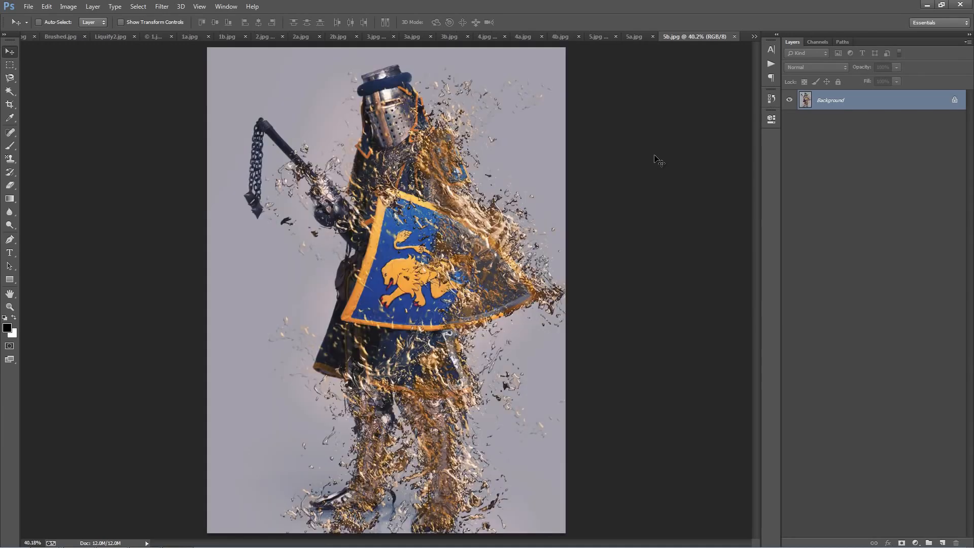
pyautogui.hotkey('ctrl', 'w')
pyautogui.hotkey('ctrl', 'w')
pyautogui.hotkey('ctrl', 'w')
pyautogui.hotkey('ctrl', 'w')
pyautogui.hotkey('ctrl', 'w')
pyautogui.hotkey('ctrl', 'w')
pyautogui.hotkey('ctrl', 'w')
pyautogui.hotkey('ctrl', 'w')
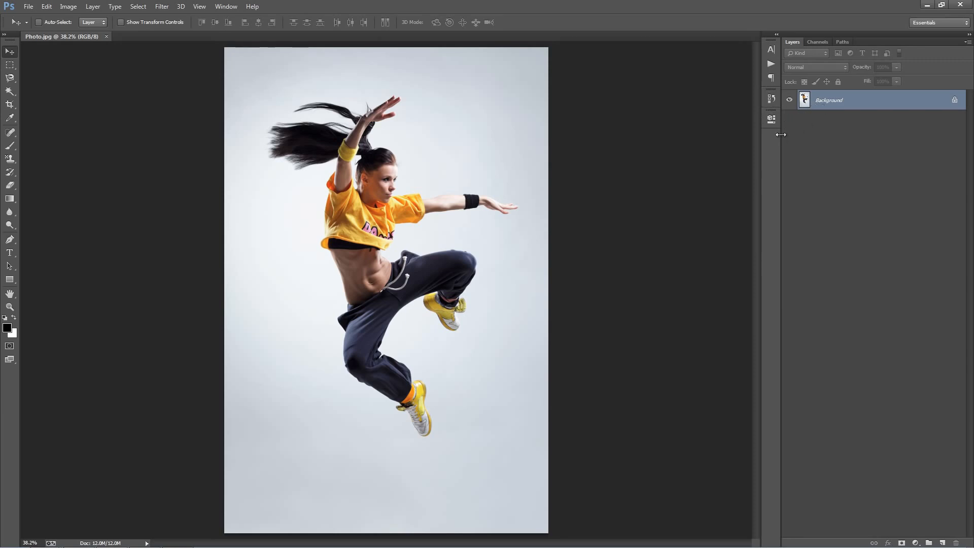
# Duplicate the Background layer and delete the original Background layer.
pyautogui.moveTo(781, 134); pyautogui.dragTo(786, 134)
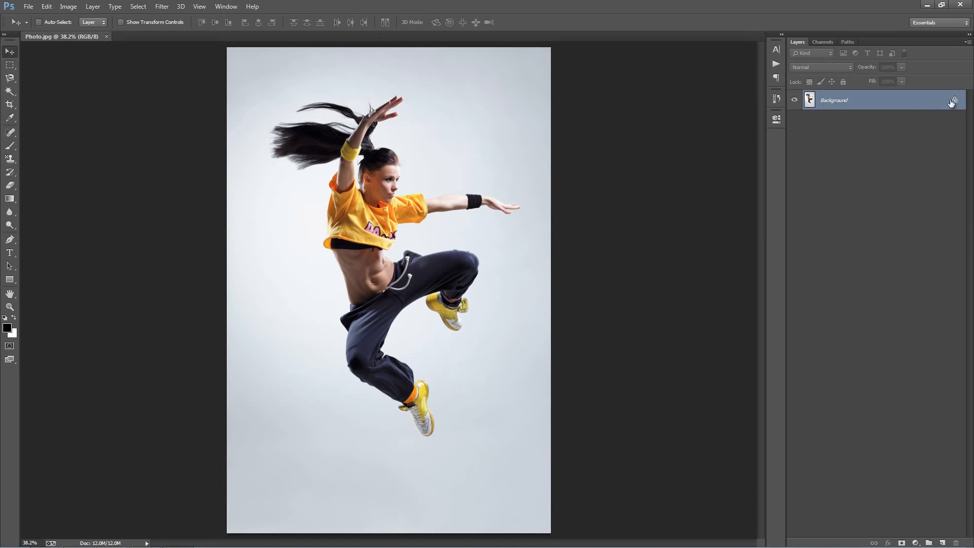
pyautogui.hotkey('ctrl', 'j')
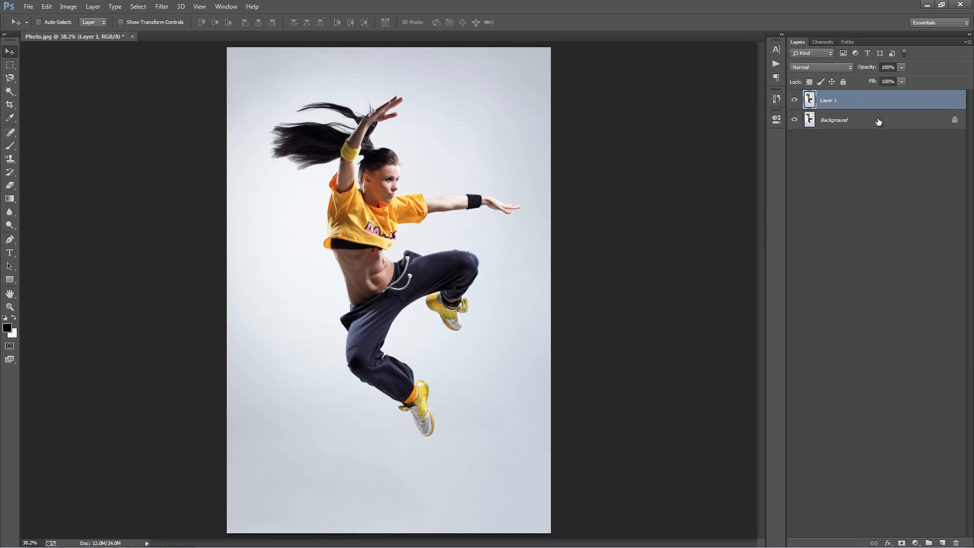
pyautogui.click(876, 122)
pyautogui.press('Delete')
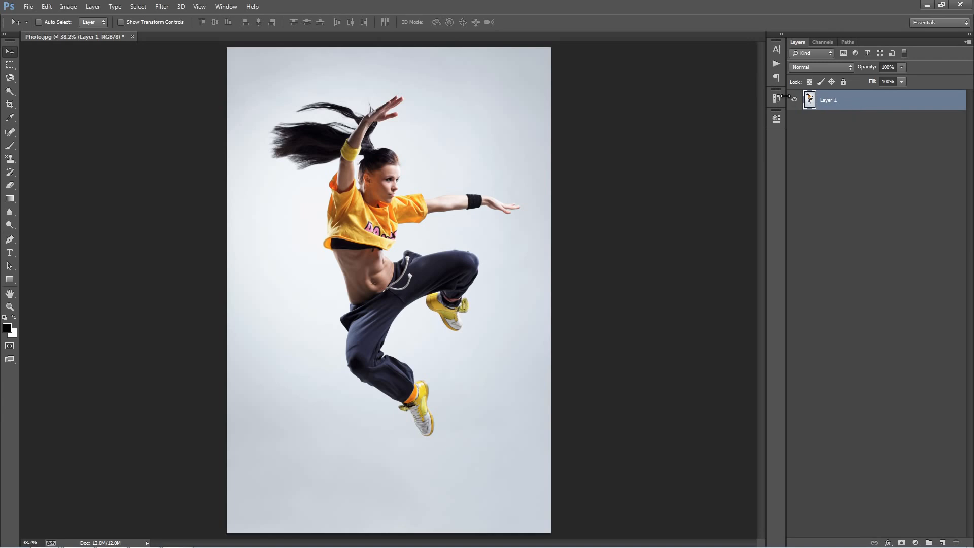
# Convert Layer 1 into a Background layer with Background From Layer.
pyautogui.click(88, 7)
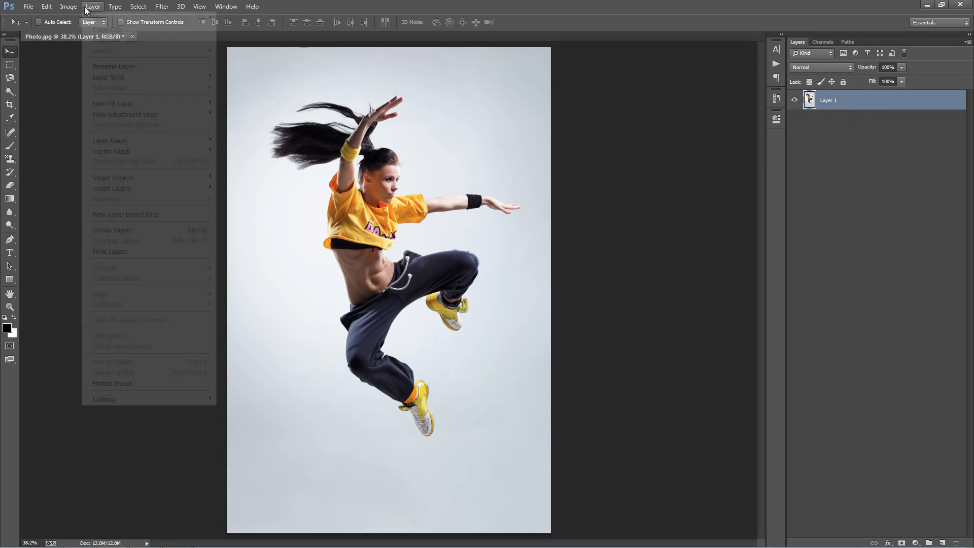
pyautogui.moveTo(104, 18)
pyautogui.click(268, 29)
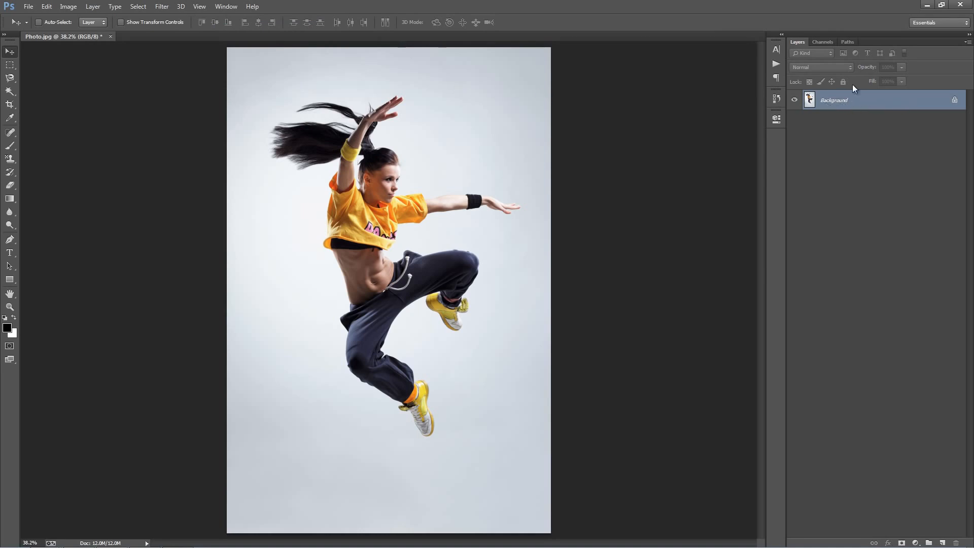
# Review the Layers panel options for thumbnail size and contents, and confirm them.
pyautogui.click(968, 42)
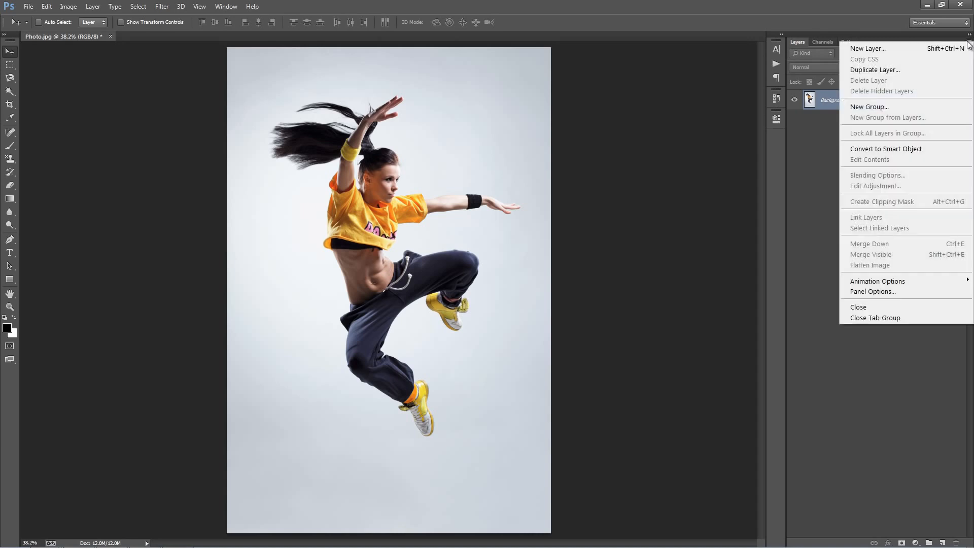
pyautogui.click(862, 293)
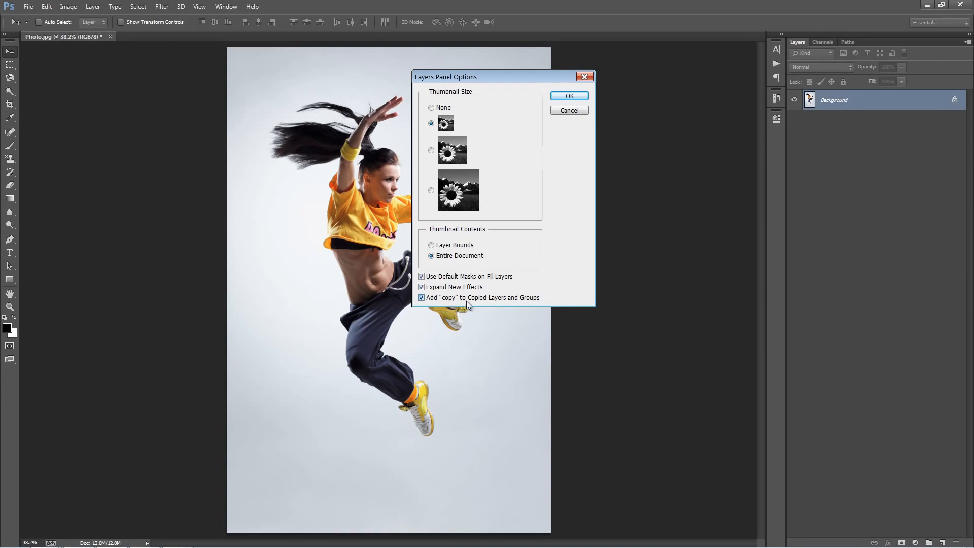
pyautogui.click(569, 96)
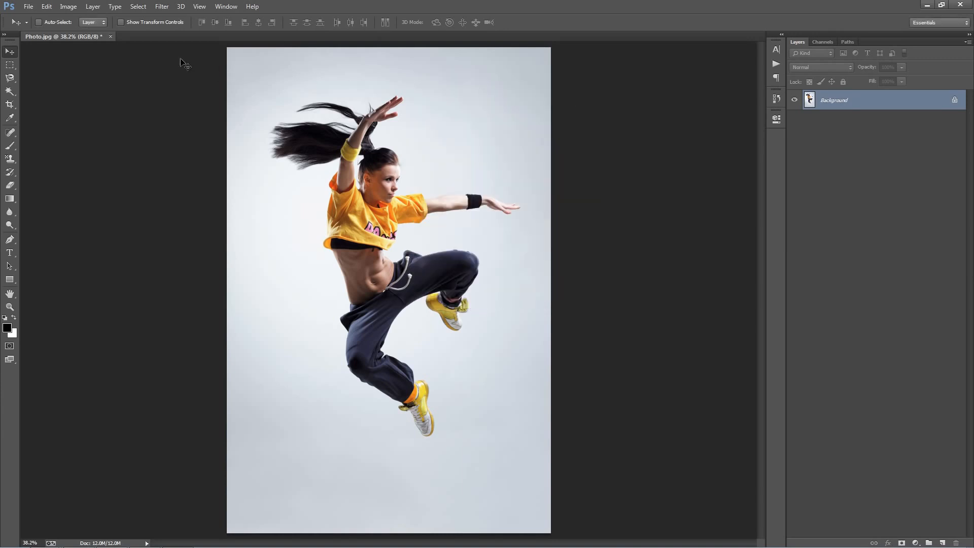
# Check the image's color mode and bit depth under Mode.
pyautogui.click(67, 6)
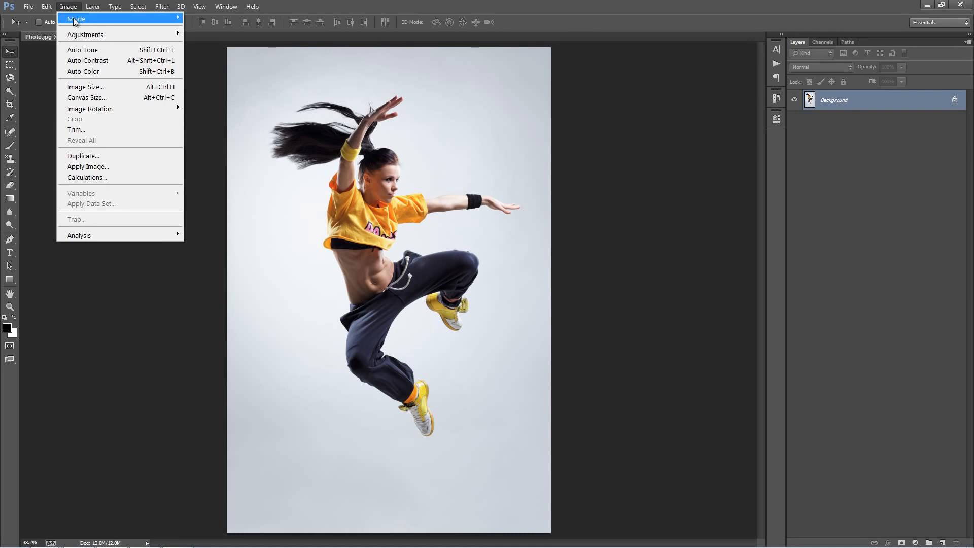
pyautogui.moveTo(71, 20)
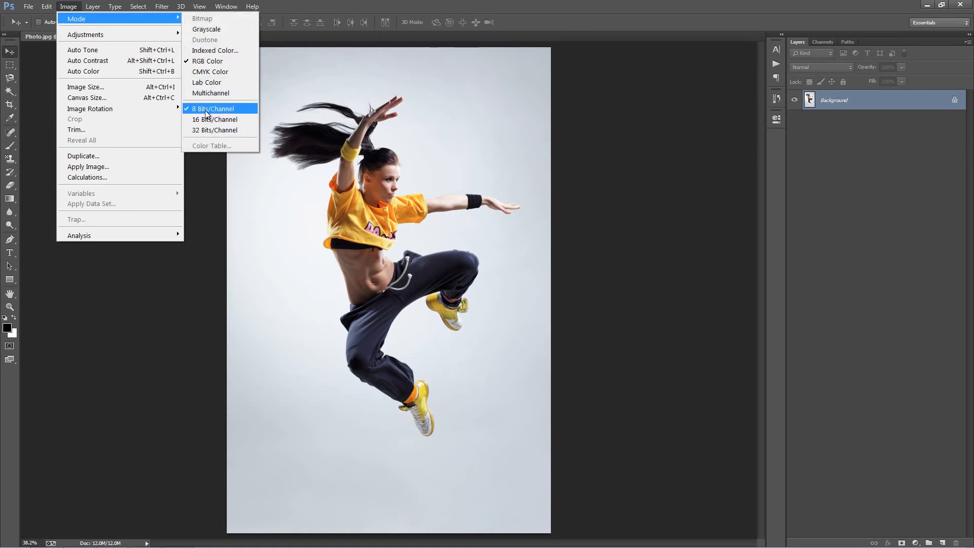
pyautogui.click(408, 117)
# Review the image's dimensions and resolution in the Image Size dialog and close it without applying.
pyautogui.click(71, 6)
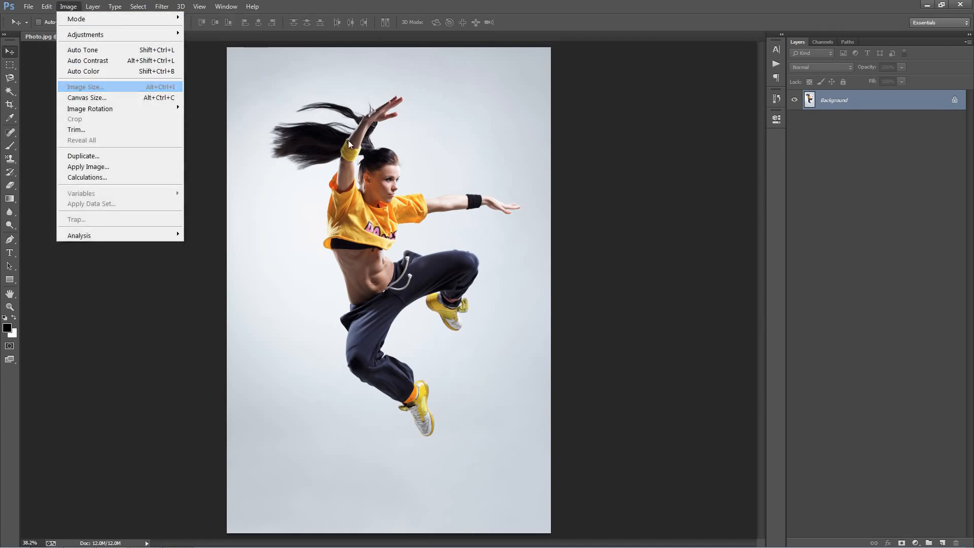
pyautogui.click(85, 87)
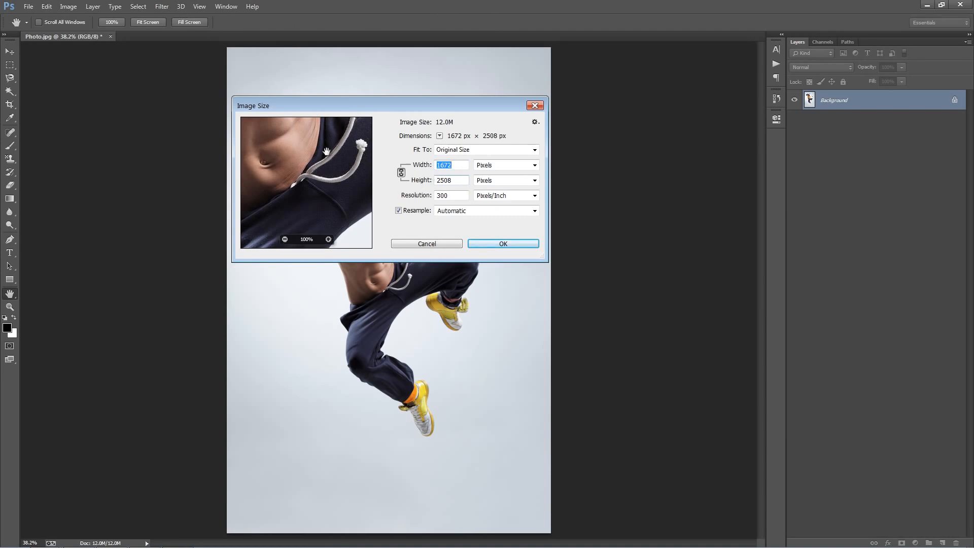
pyautogui.click(461, 181)
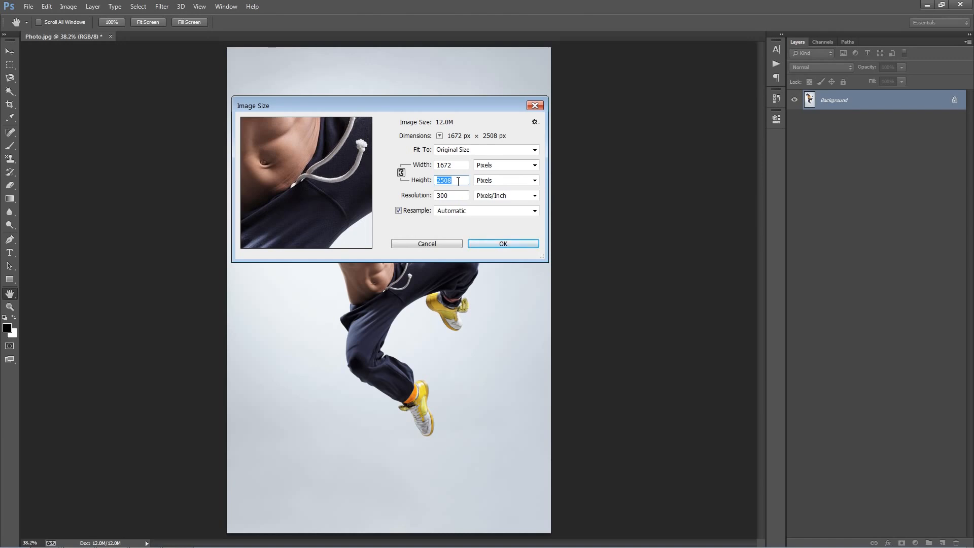
pyautogui.click(428, 244)
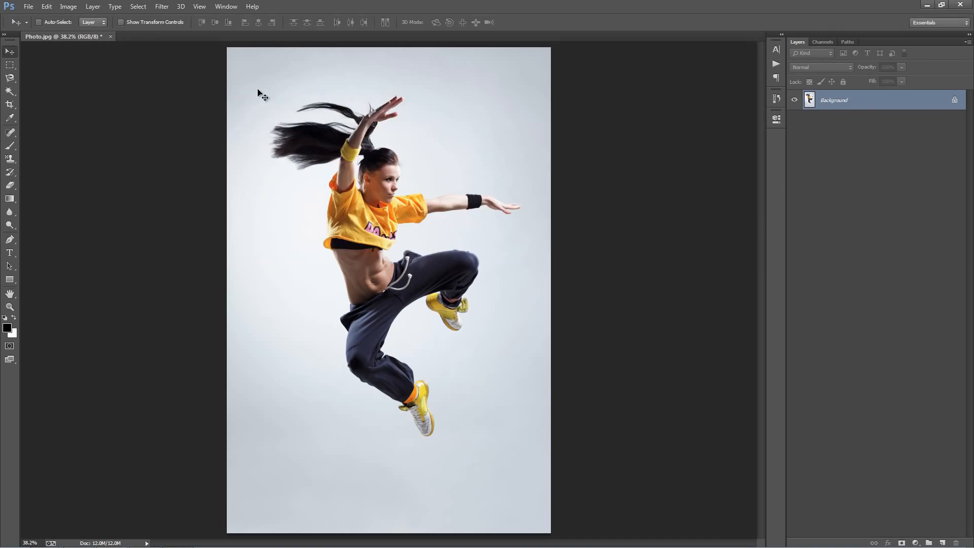
# Create a new layer named brush.
pyautogui.click(96, 6)
pyautogui.moveTo(103, 20)
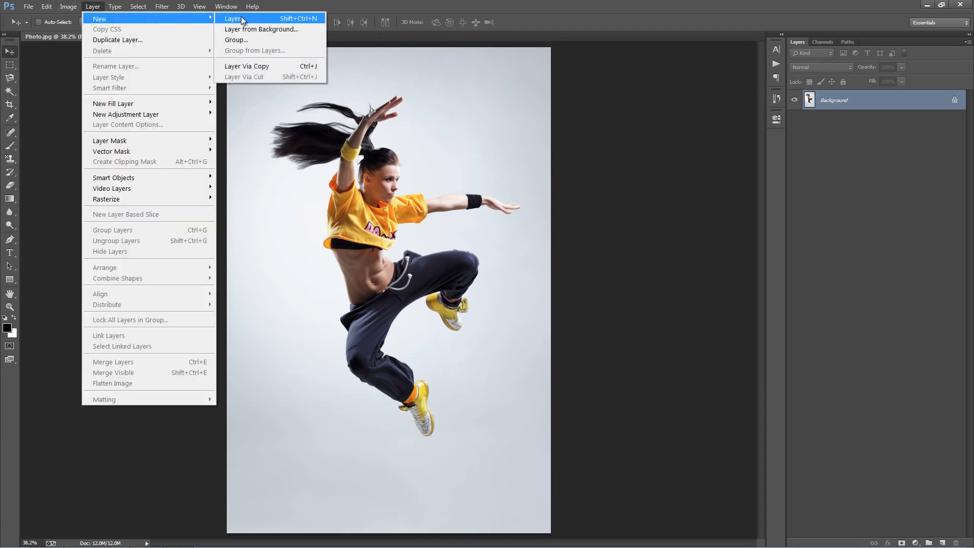
pyautogui.click(242, 19)
pyautogui.write('brush')
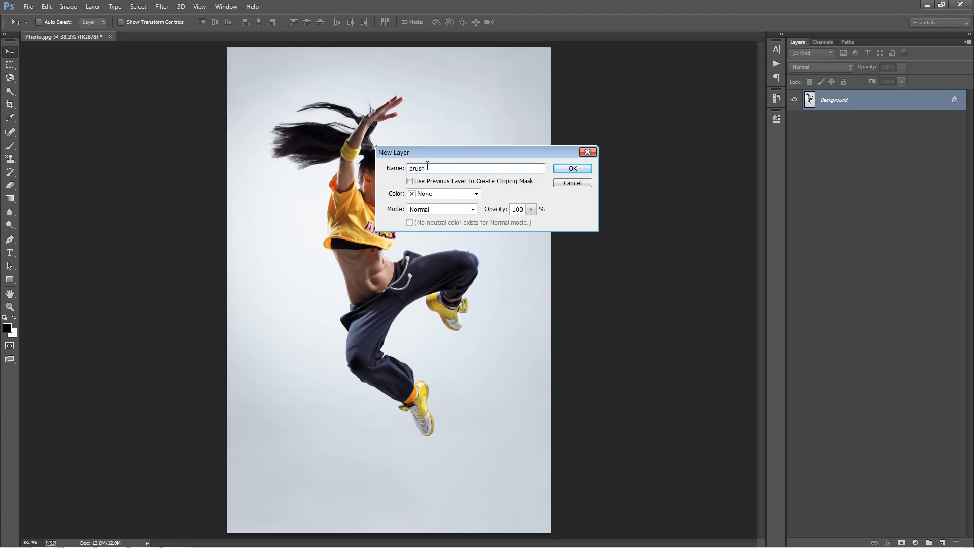
pyautogui.click(573, 169)
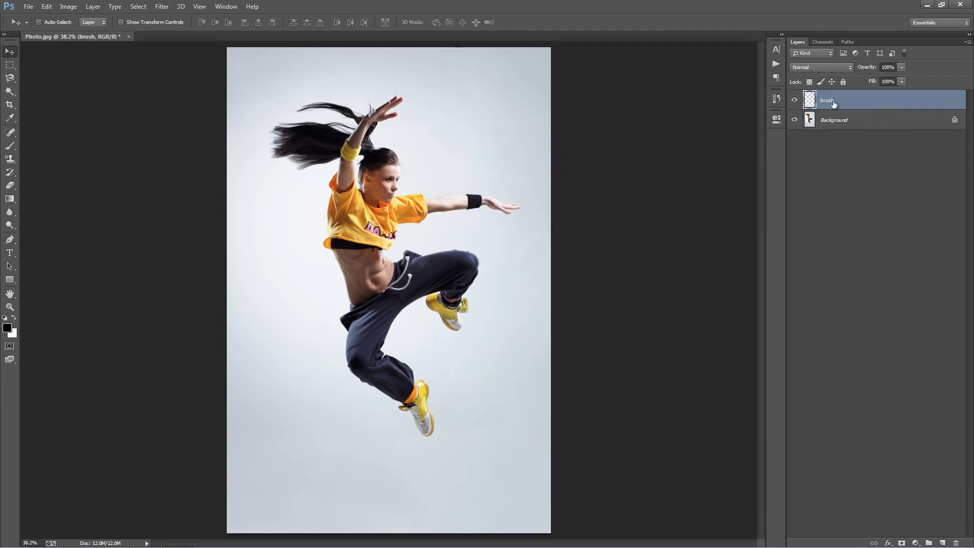
# Select the Brush tool and set the foreground color to bright green.
pyautogui.press('b')
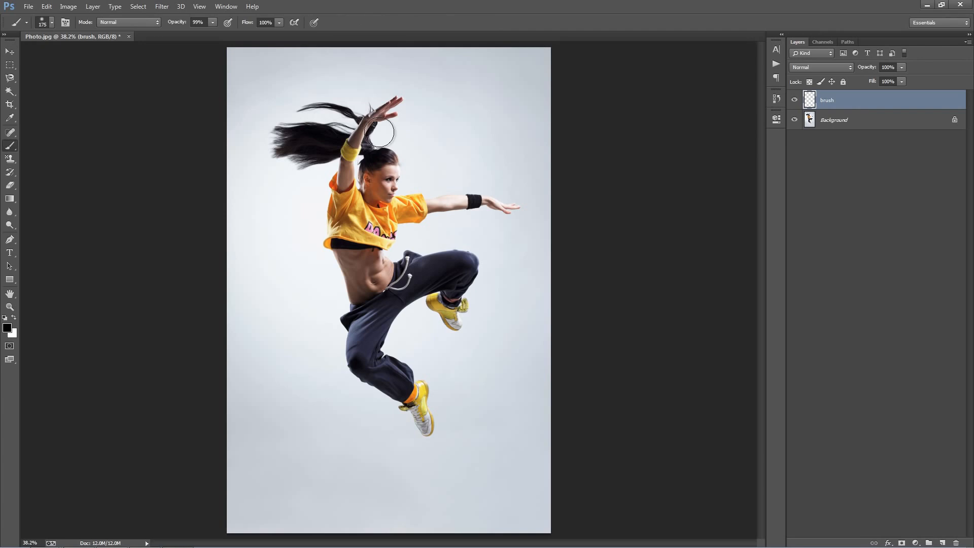
pyautogui.click(7, 327)
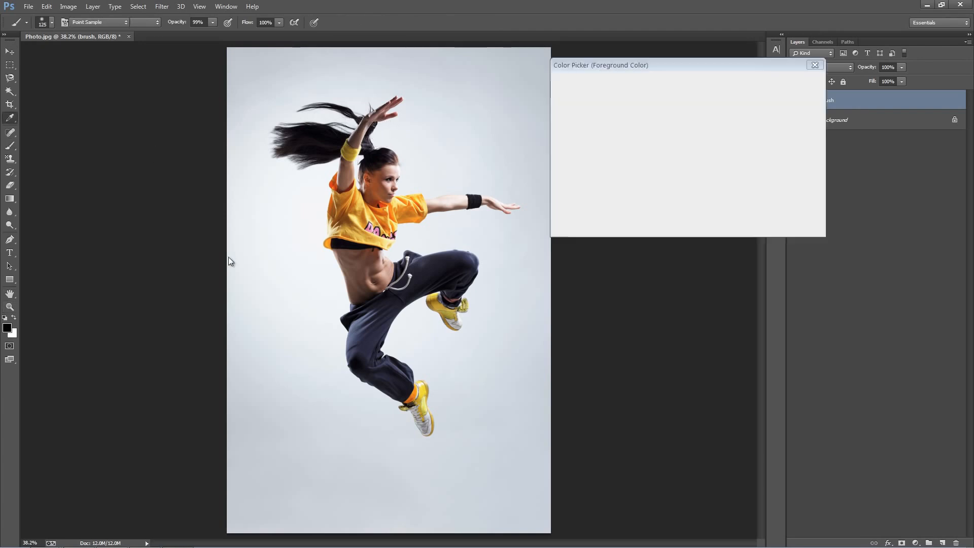
pyautogui.click(694, 180)
pyautogui.click(799, 81)
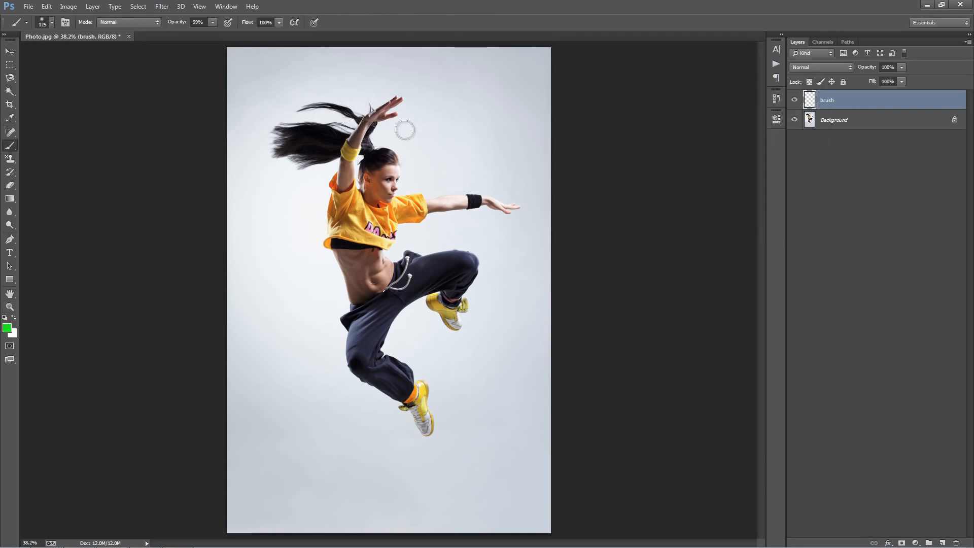
# Reduce the brush size and paint green strokes over the outstretched arm, the raised arm and the hair.
pyautogui.press('[')
pyautogui.press('[')
pyautogui.press('[')
pyautogui.press('[')
pyautogui.click(507, 208)
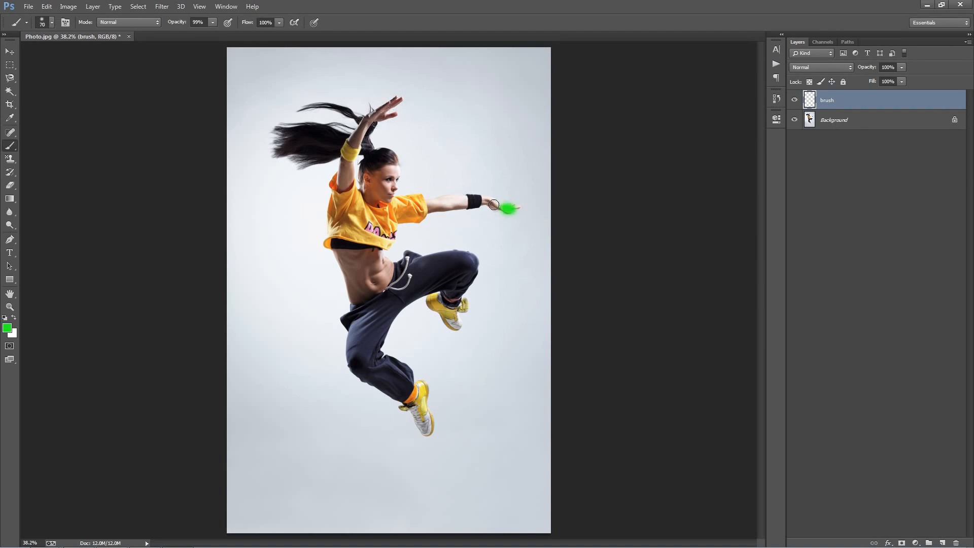
pyautogui.press(']')
pyautogui.moveTo(494, 204); pyautogui.dragTo(439, 203)
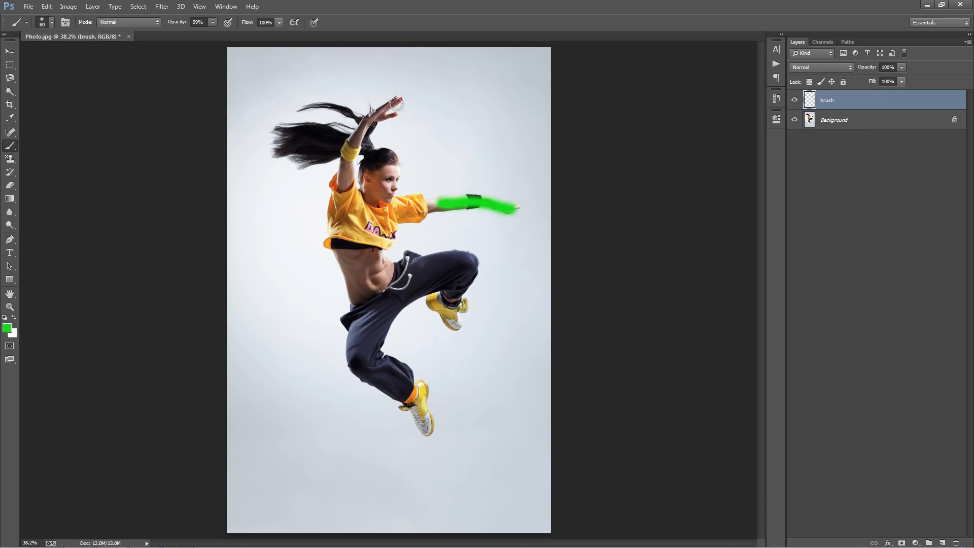
pyautogui.moveTo(395, 103)
pyautogui.mouseDown()
pyautogui.moveTo(331, 165)
pyautogui.moveTo(264, 175)
pyautogui.mouseUp()
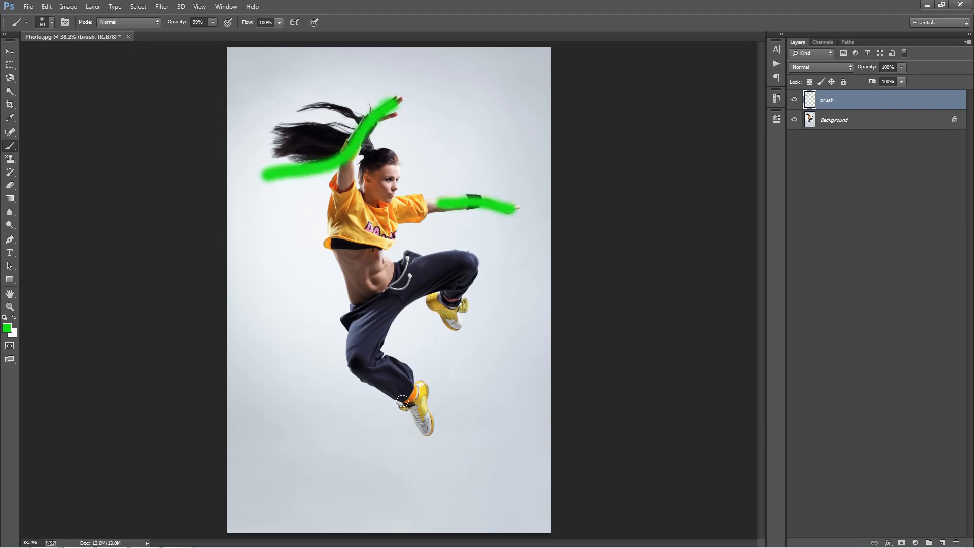
# Paint green strokes over the legs, torso and the empty space beside the dancer with resized brushes.
pyautogui.press(']')
pyautogui.moveTo(426, 430)
pyautogui.mouseDown()
pyautogui.moveTo(387, 383)
pyautogui.moveTo(253, 362)
pyautogui.mouseUp()
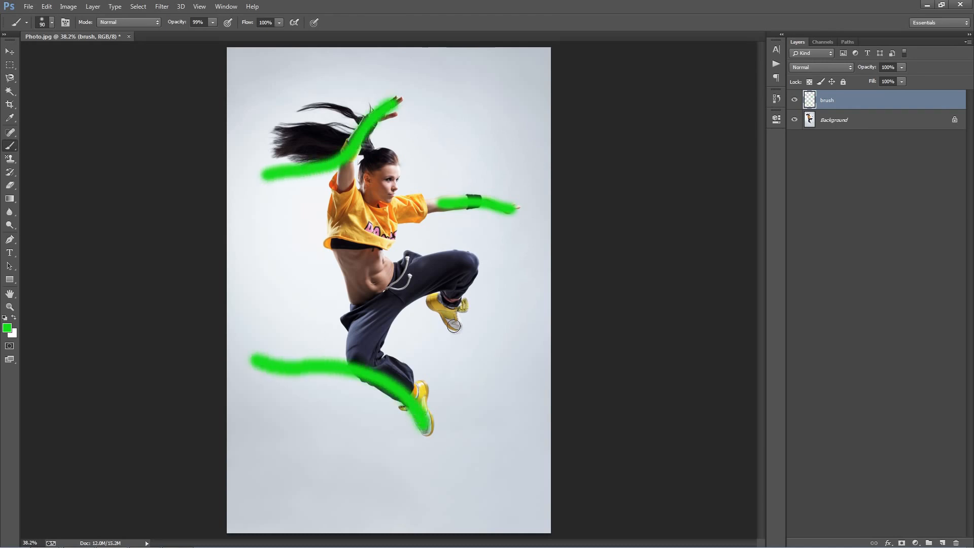
pyautogui.press('[')
pyautogui.moveTo(456, 330); pyautogui.dragTo(438, 303)
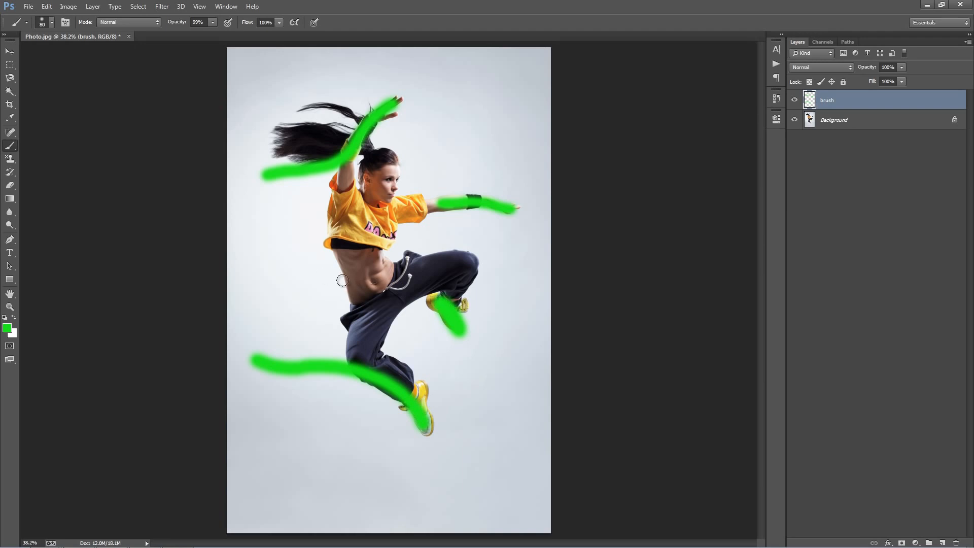
pyautogui.moveTo(345, 294)
pyautogui.mouseDown()
pyautogui.moveTo(328, 236)
pyautogui.moveTo(266, 234)
pyautogui.mouseUp()
pyautogui.moveTo(282, 270); pyautogui.dragTo(246, 270)
pyautogui.moveTo(282, 311); pyautogui.dragTo(237, 310)
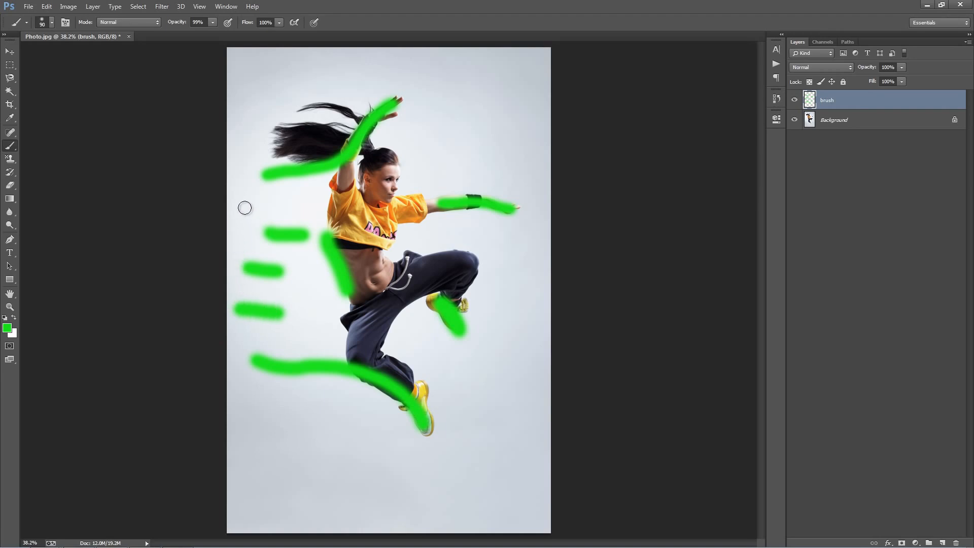
# Open the Actions panel and load the Liquify2.atn action set.
pyautogui.press('v')
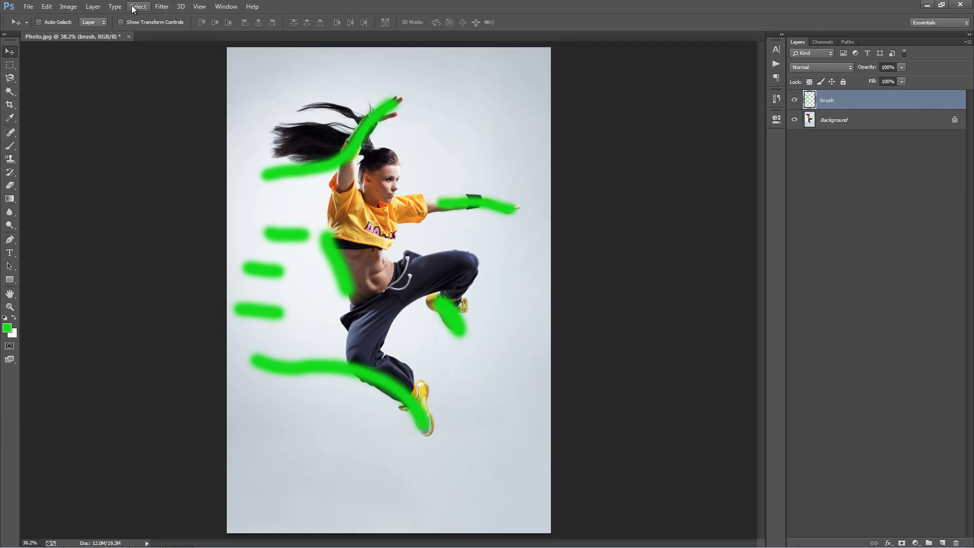
pyautogui.click(226, 7)
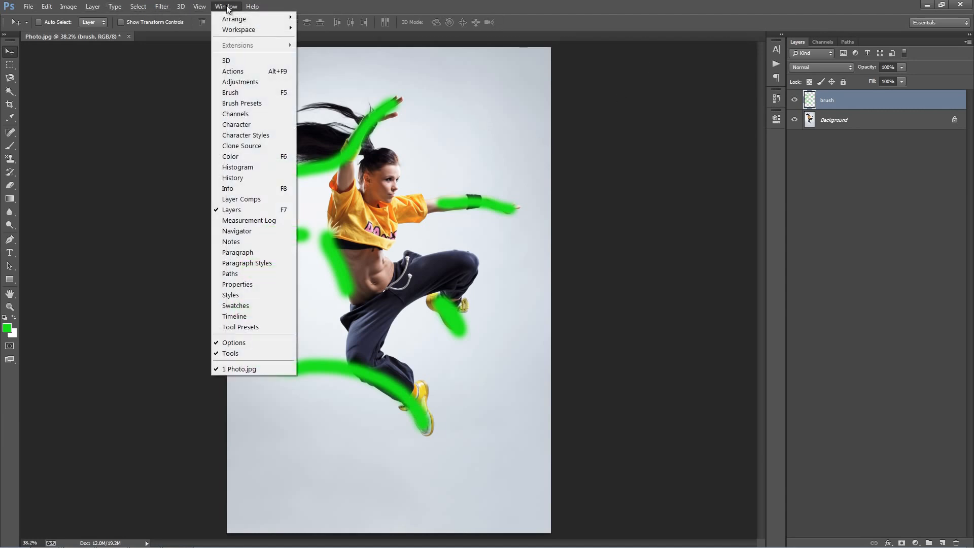
pyautogui.click(242, 70)
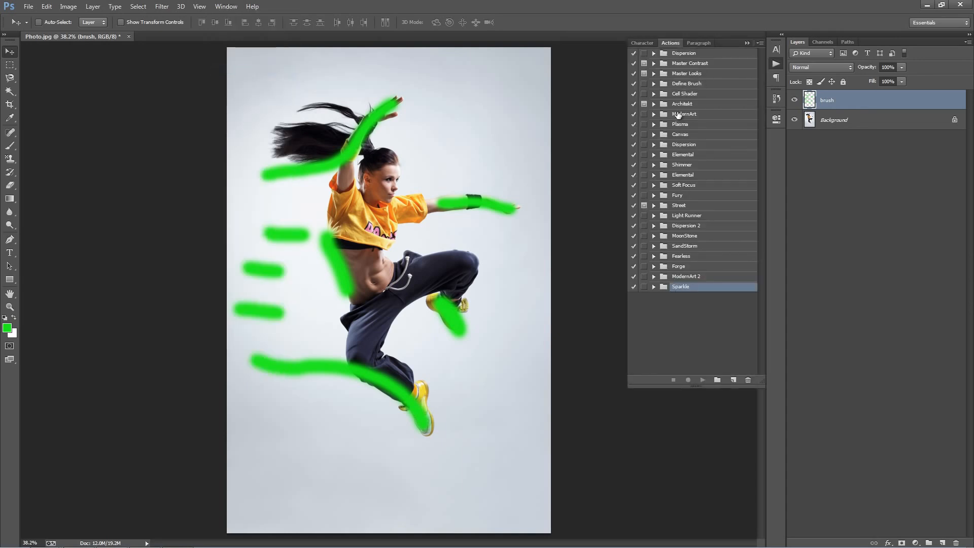
pyautogui.click(759, 43)
pyautogui.click(814, 248)
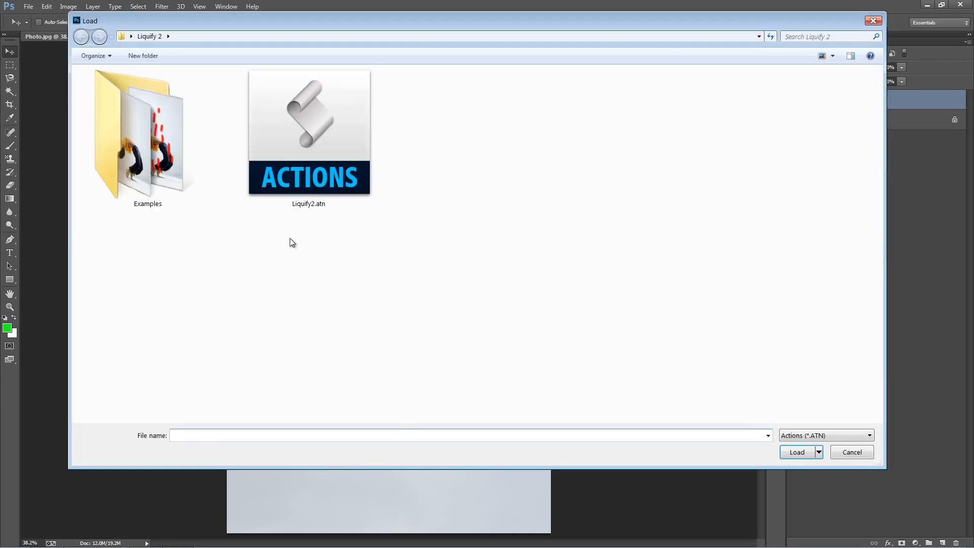
pyautogui.doubleClick(288, 165)
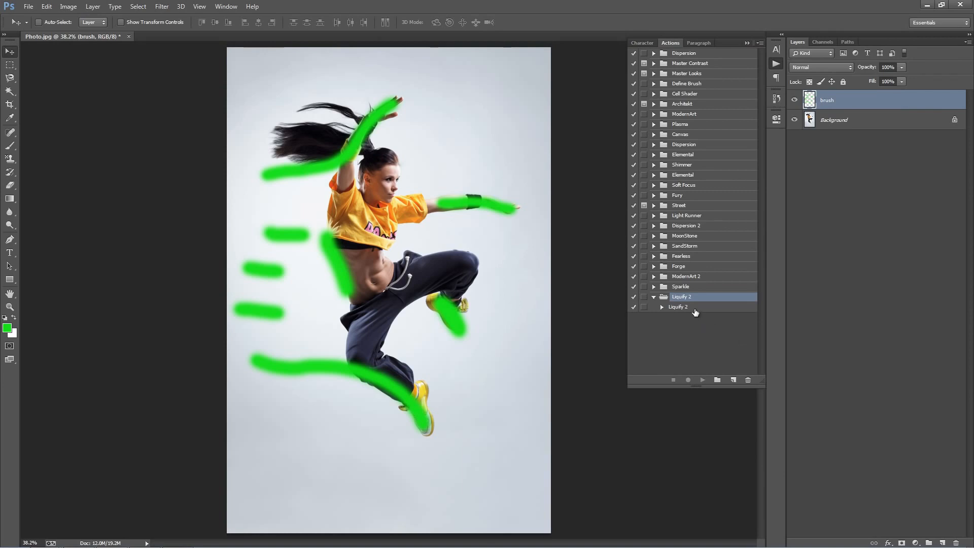
# Select the Liquify 2 action and play it on the image.
pyautogui.click(695, 308)
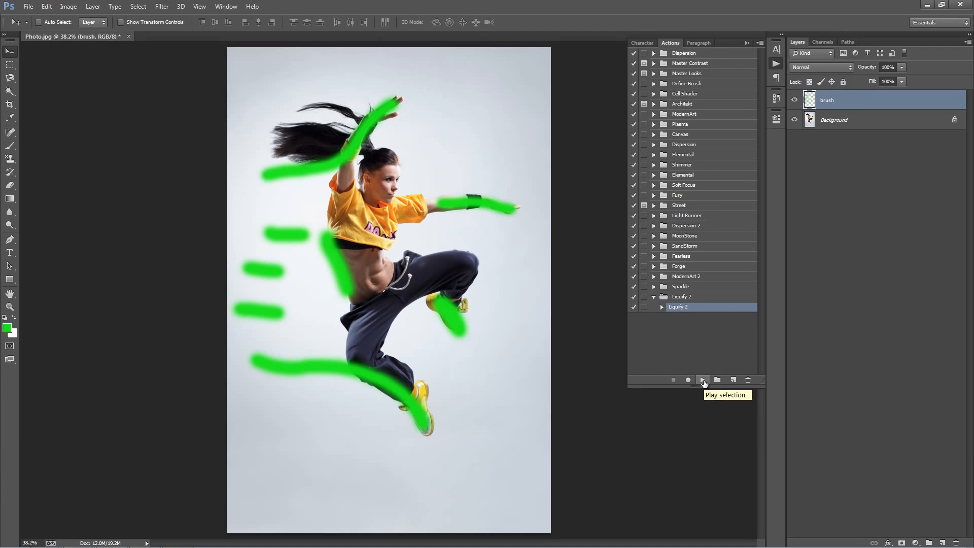
pyautogui.click(703, 382)
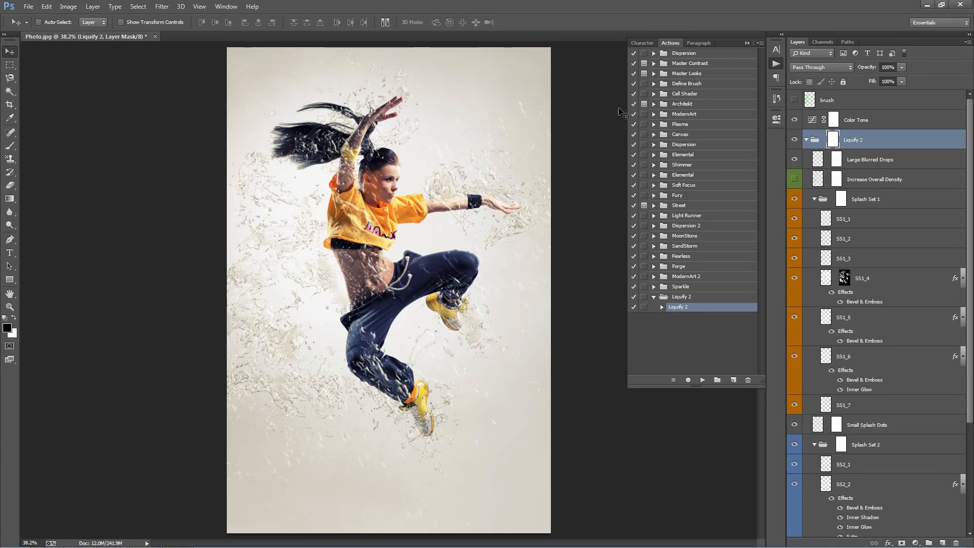
# Collapse the Actions panel and widen the Layers panel.
pyautogui.click(746, 43)
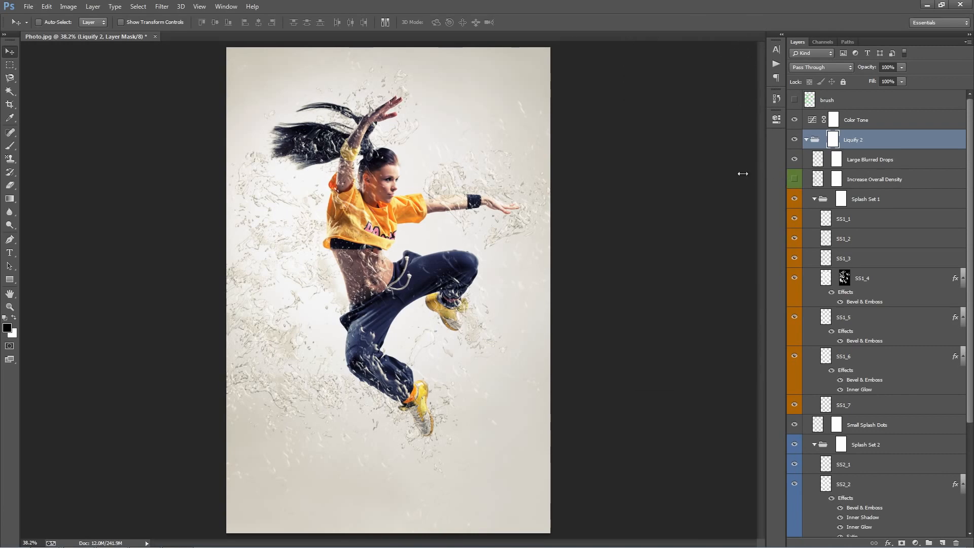
pyautogui.moveTo(784, 177); pyautogui.dragTo(733, 173)
pyautogui.moveTo(972, 150)
pyautogui.mouseDown()
pyautogui.moveTo(972, 311)
pyautogui.moveTo(972, 148)
pyautogui.mouseUp()
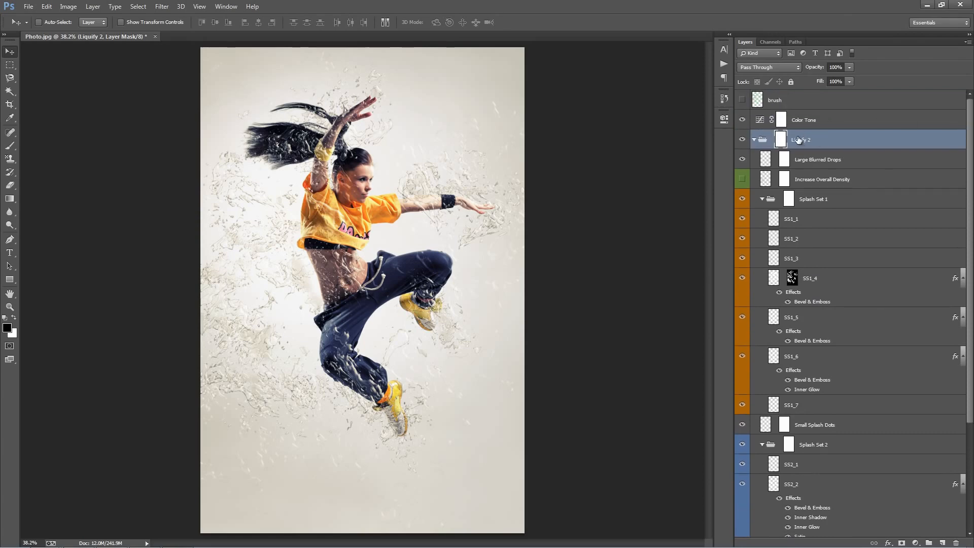
# Collapse the Liquify 2 layer group.
pyautogui.keyDown('alt'); pyautogui.click(754, 141); pyautogui.keyUp('alt')
pyautogui.click(754, 141)
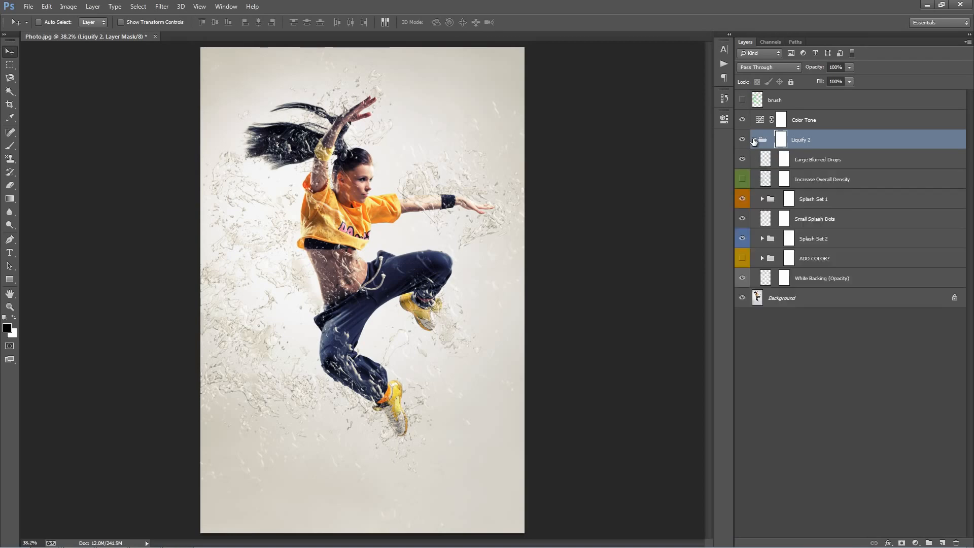
pyautogui.click(754, 141)
pyautogui.click(754, 141)
pyautogui.click(754, 141)
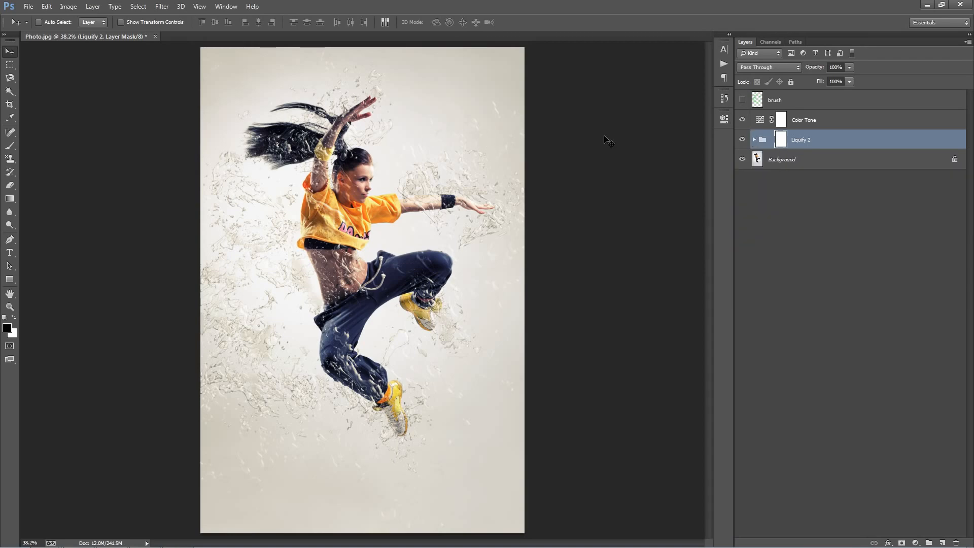
# Toggle the brush layer's visibility on and off to compare the painted areas with the splash effect.
pyautogui.click(737, 100)
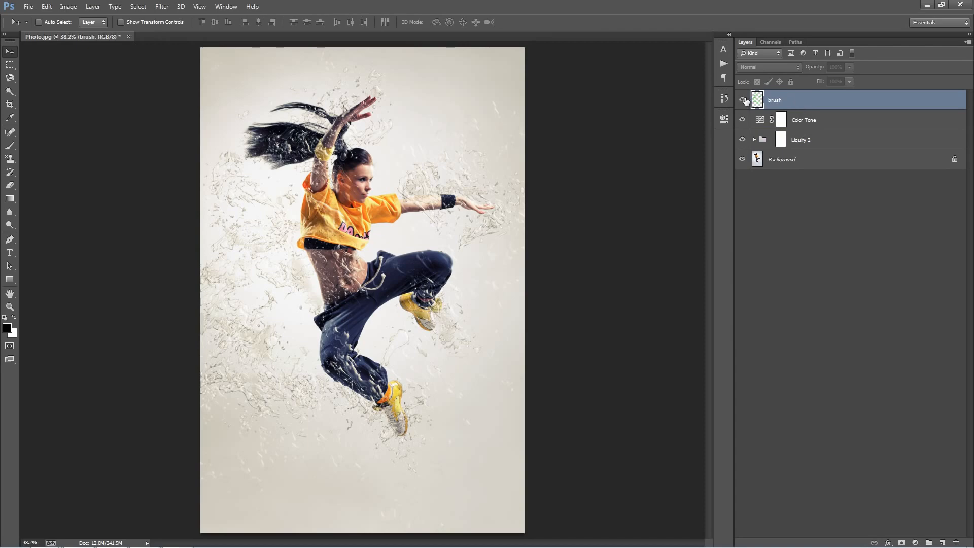
pyautogui.click(744, 101)
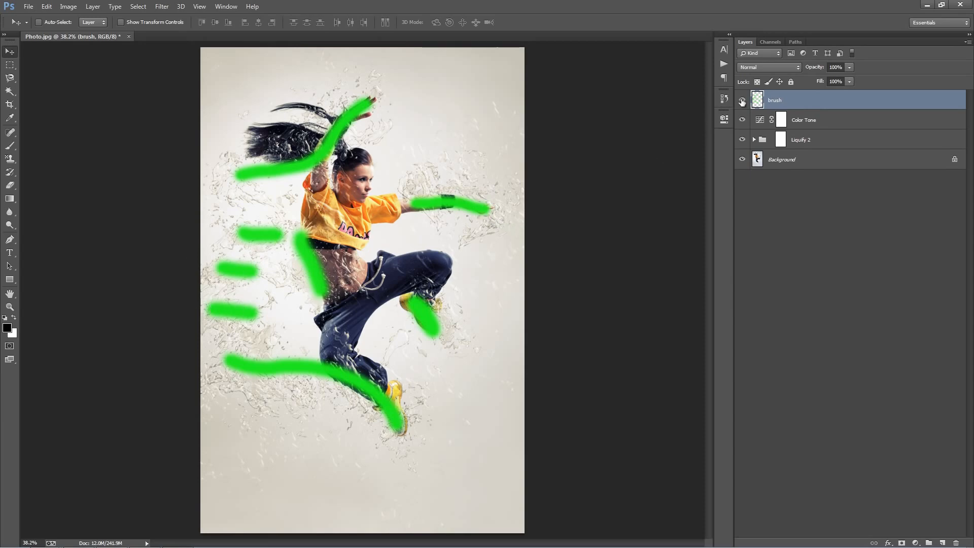
pyautogui.click(742, 99)
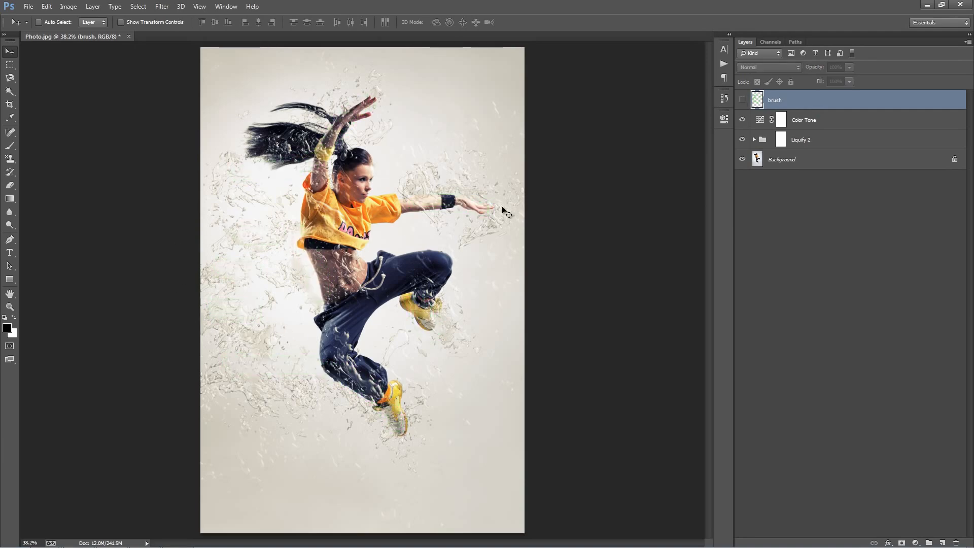
pyautogui.click(743, 100)
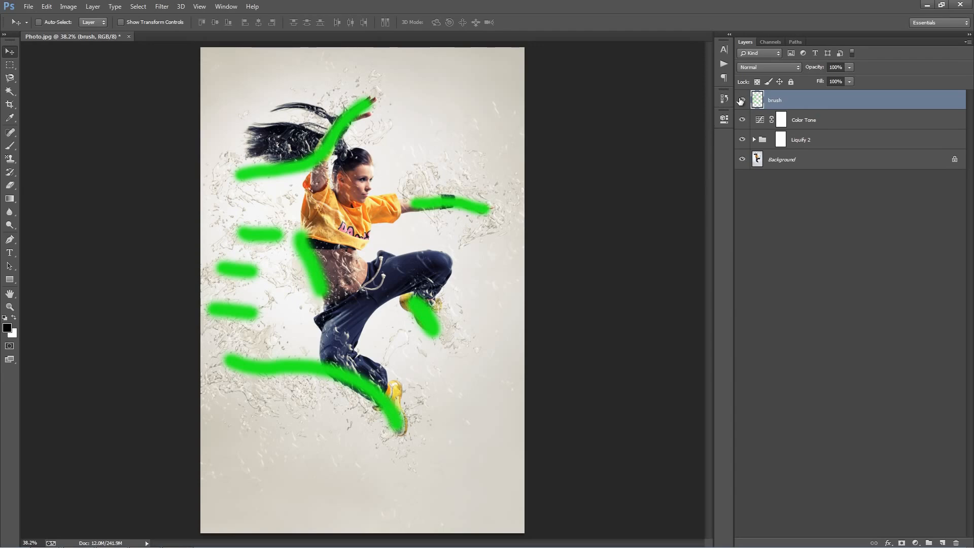
pyautogui.click(741, 101)
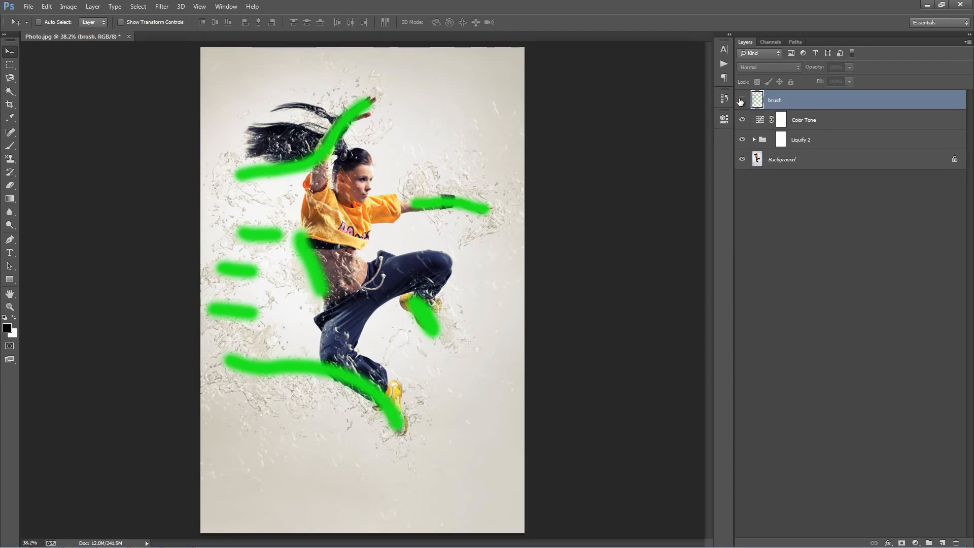
pyautogui.click(741, 100)
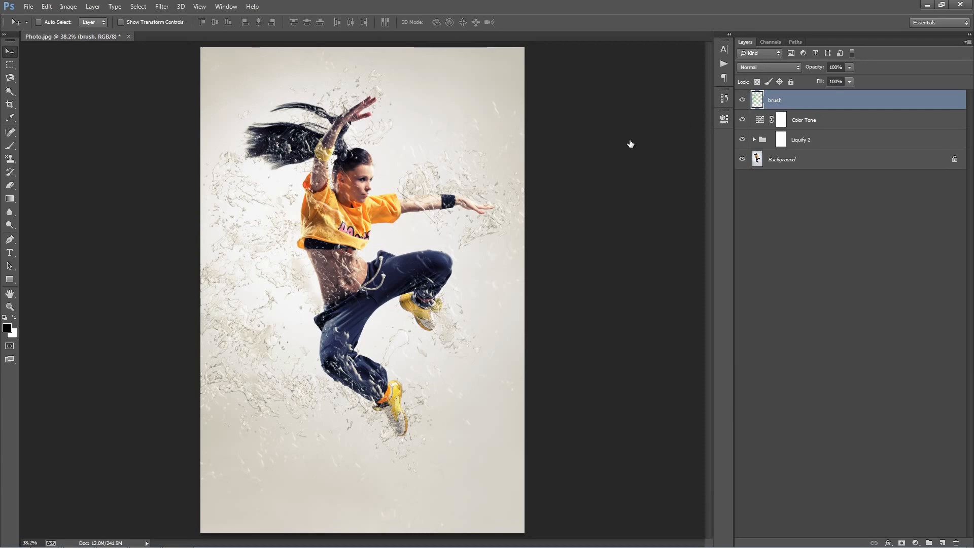
pyautogui.click(741, 100)
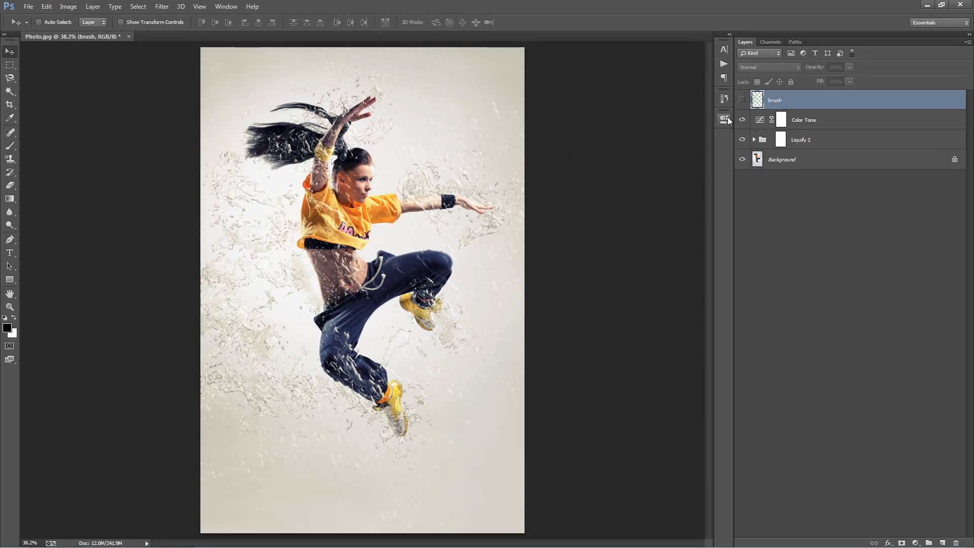
# Select the Color Tone adjustment layer and hide it.
pyautogui.click(812, 121)
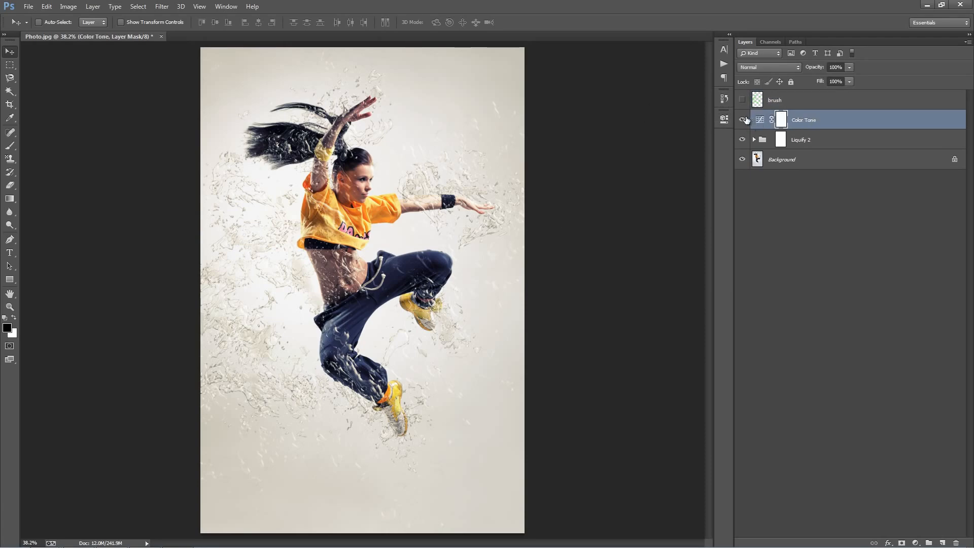
pyautogui.click(743, 120)
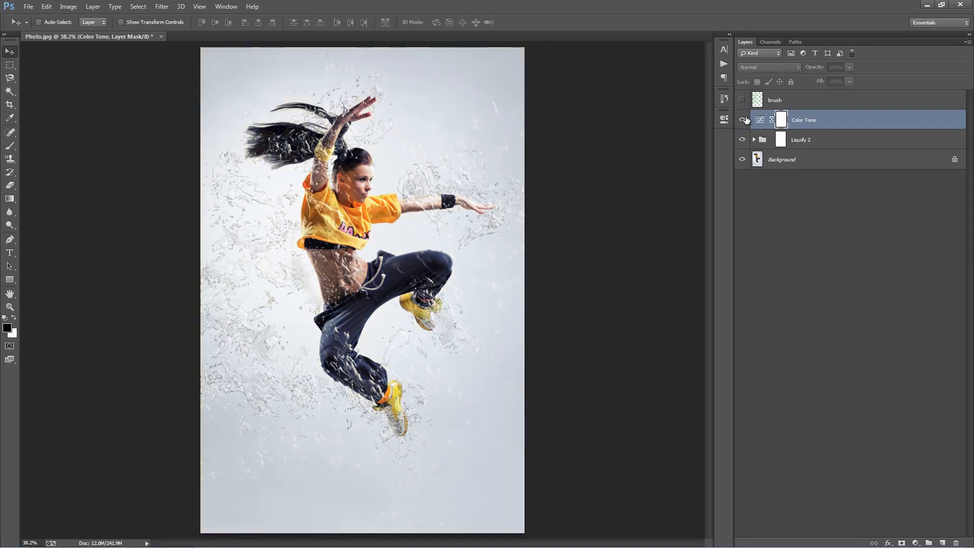
# Show the Color Tone layer again and expand the Liquify 2 group.
pyautogui.click(743, 120)
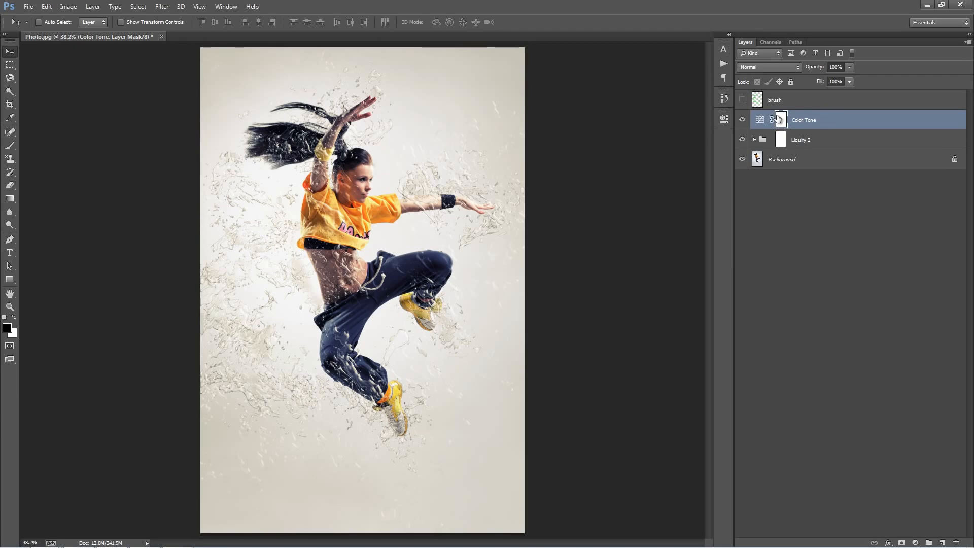
pyautogui.click(822, 142)
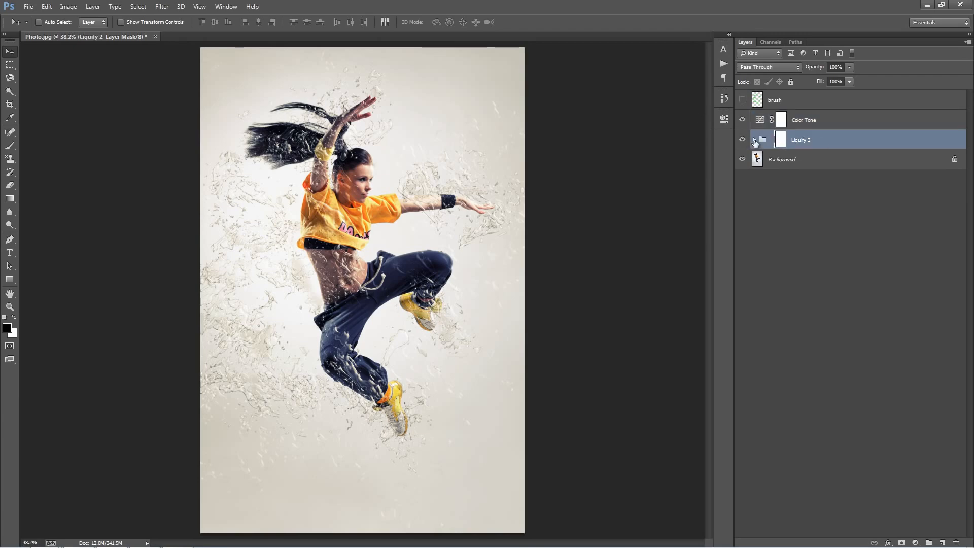
pyautogui.click(754, 140)
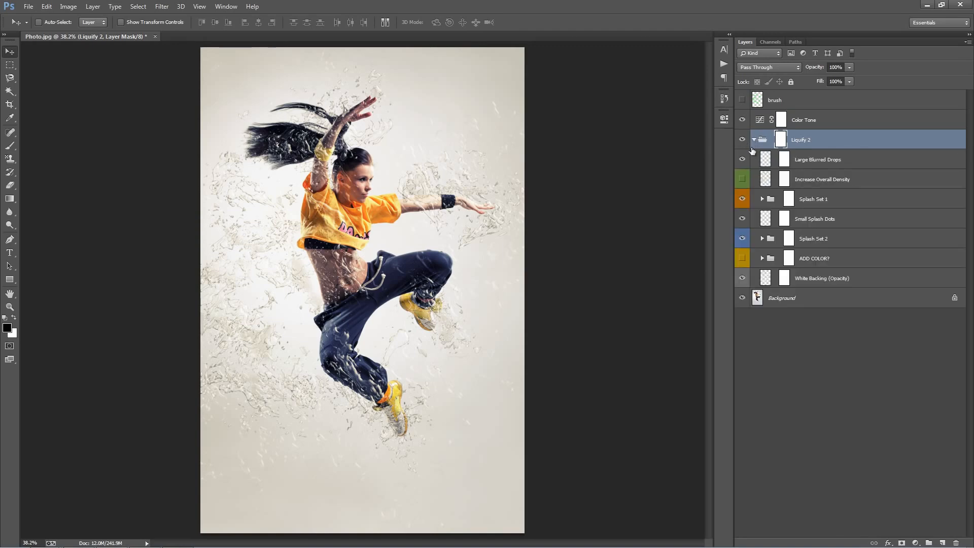
# Temporarily invert the Background layer to inspect the Large Blurred Drops layer against it, then invert it back.
pyautogui.click(810, 160)
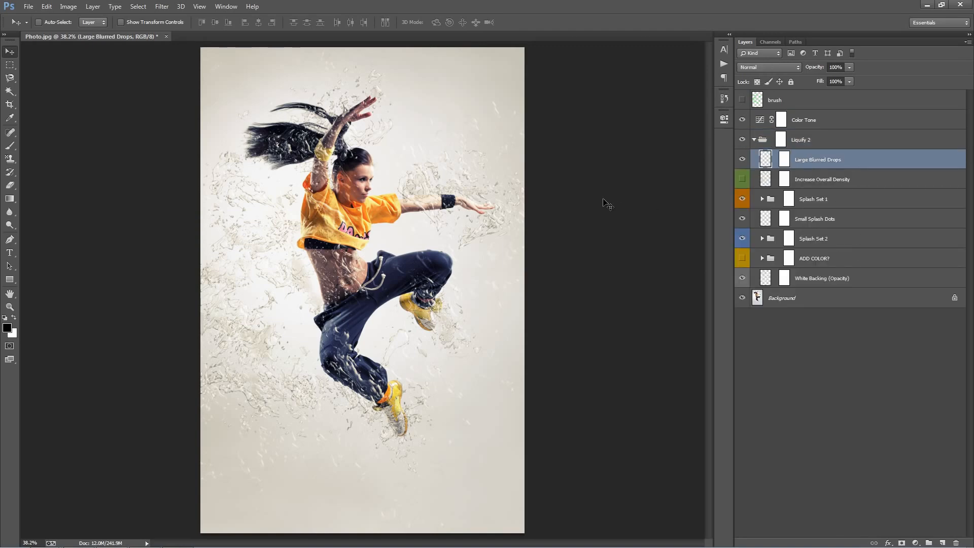
pyautogui.click(742, 161)
pyautogui.click(794, 299)
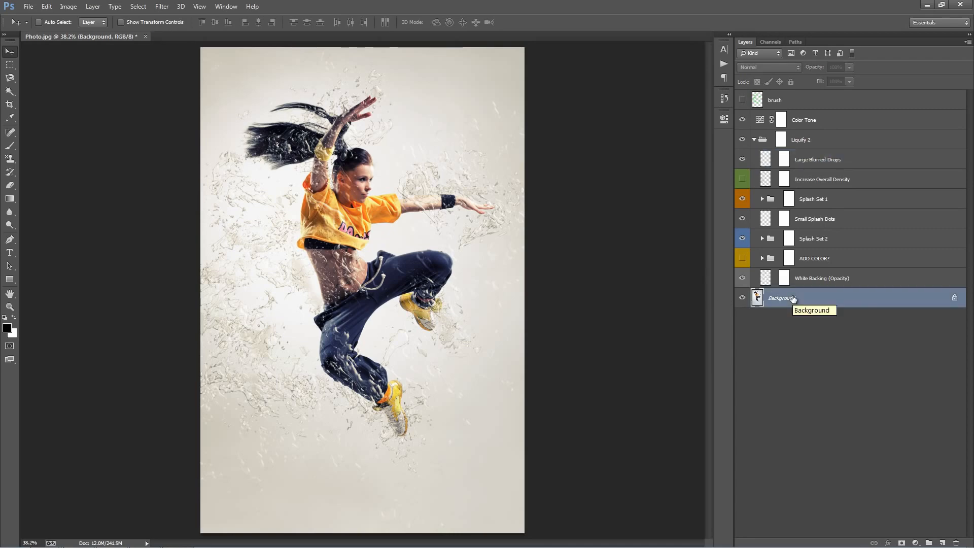
pyautogui.hotkey('ctrl', 'i')
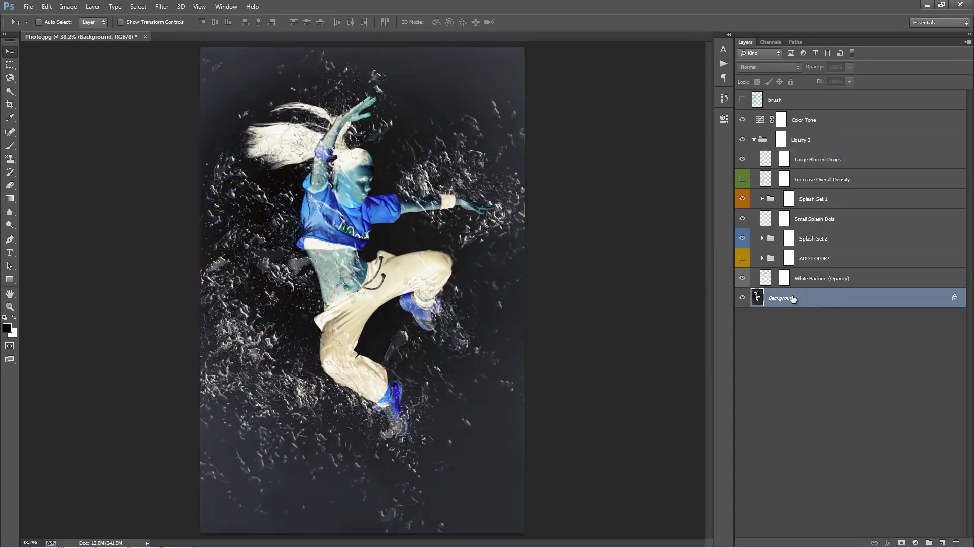
pyautogui.click(875, 161)
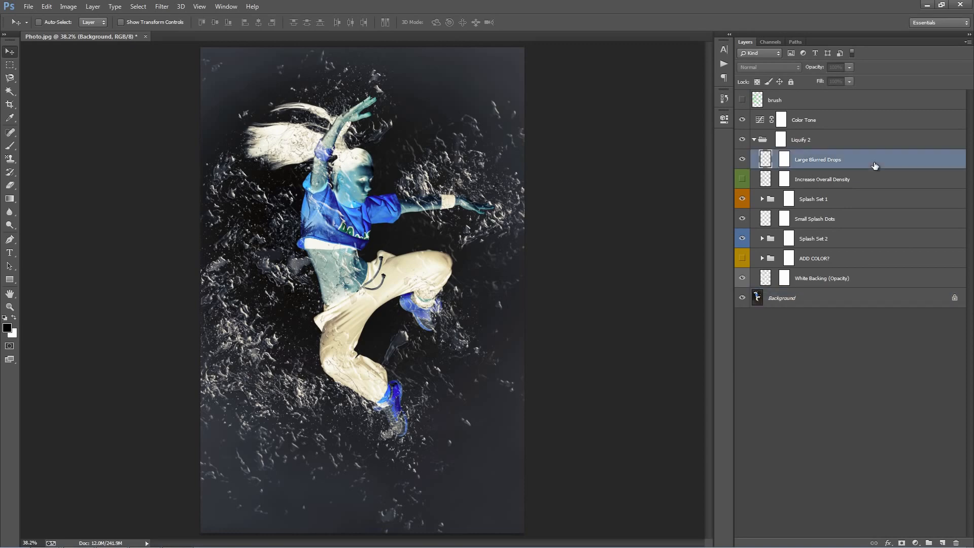
pyautogui.click(744, 160)
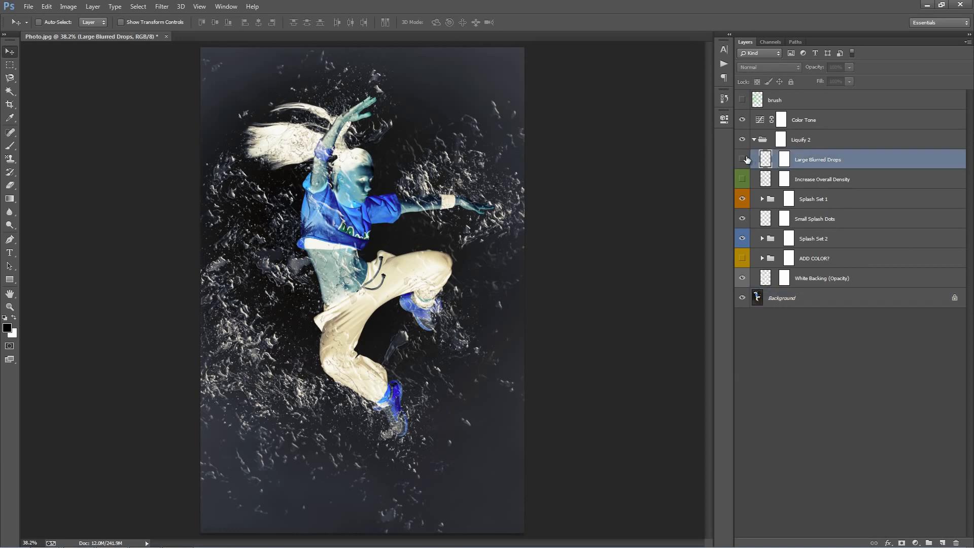
pyautogui.click(744, 160)
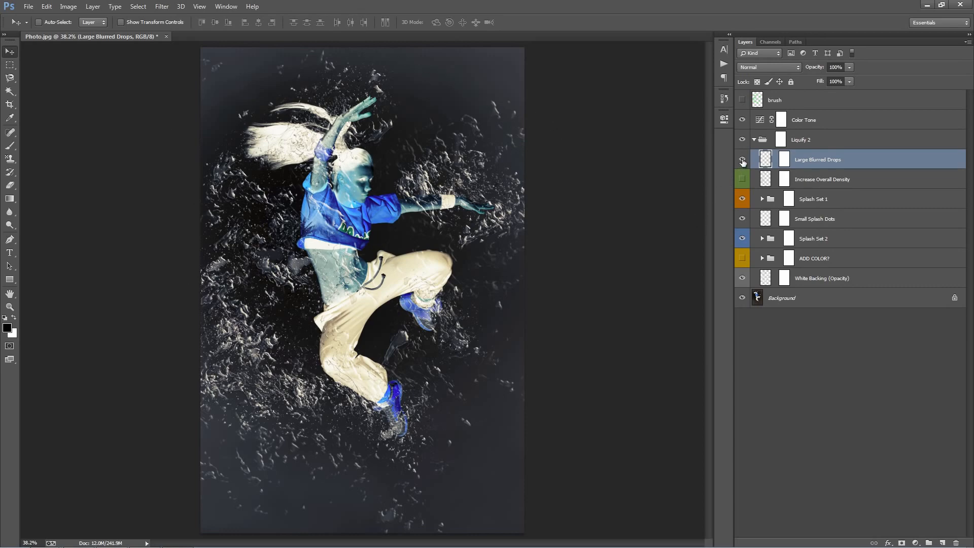
pyautogui.click(806, 295)
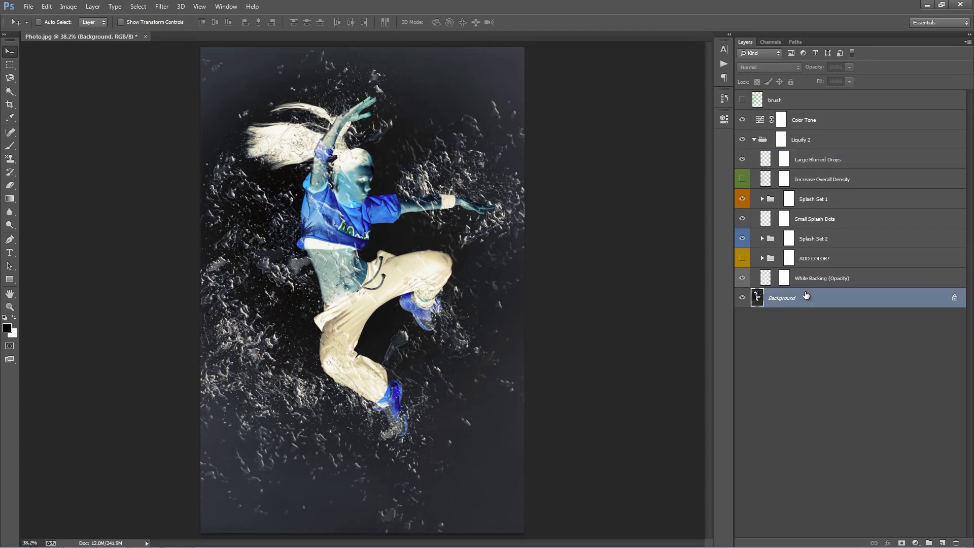
pyautogui.hotkey('ctrl', 'i')
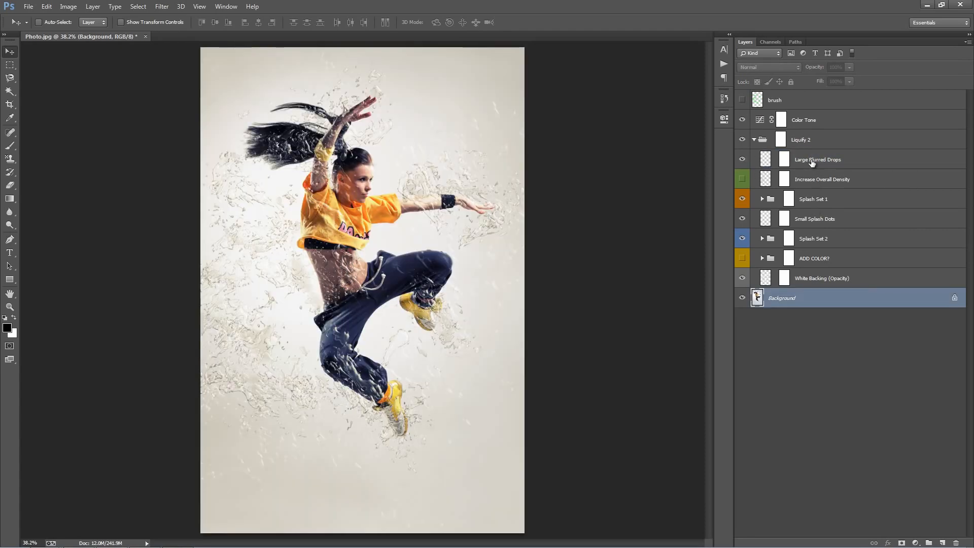
# Show the Increase Overall Density layer and set its opacity to 100%.
pyautogui.click(812, 162)
pyautogui.click(831, 181)
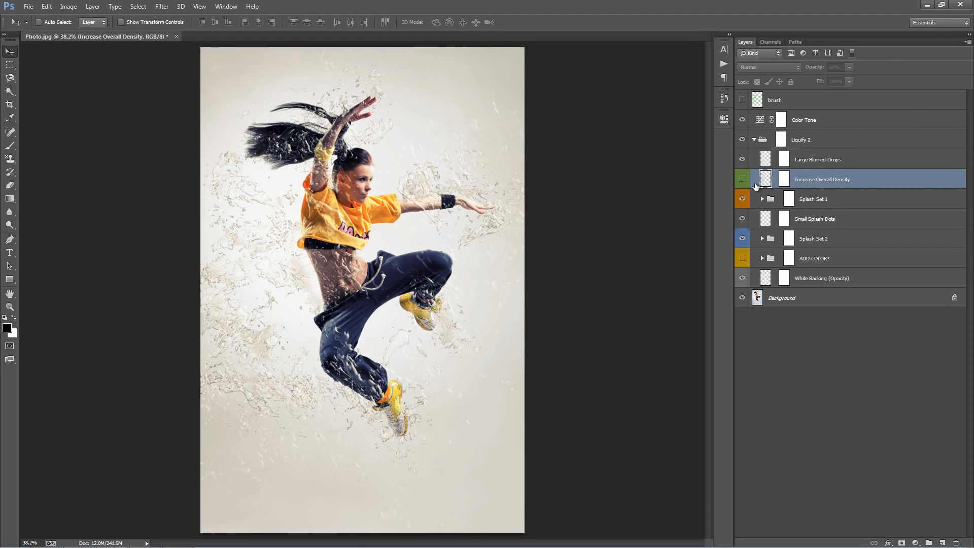
pyautogui.click(742, 179)
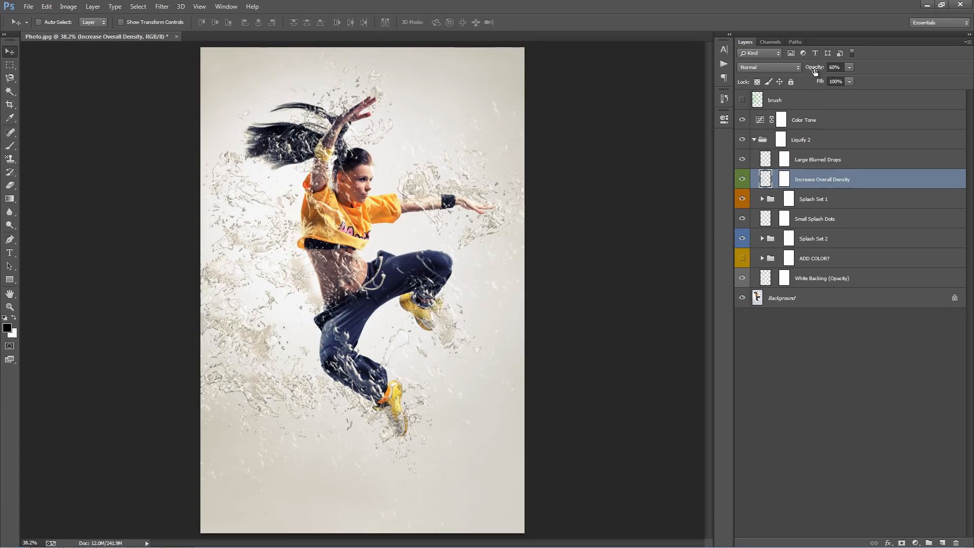
pyautogui.moveTo(810, 69); pyautogui.dragTo(973, 90)
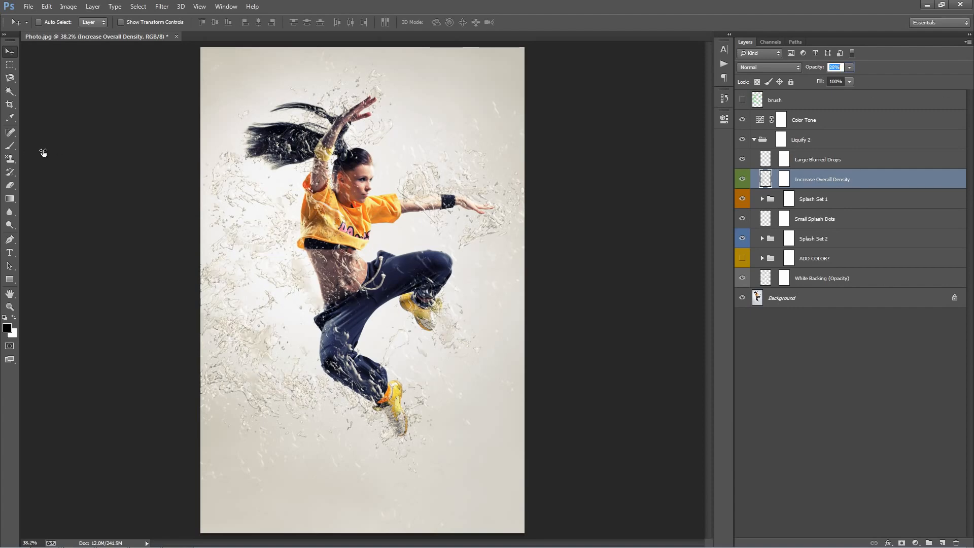
pyautogui.write('100')
pyautogui.press('Return')
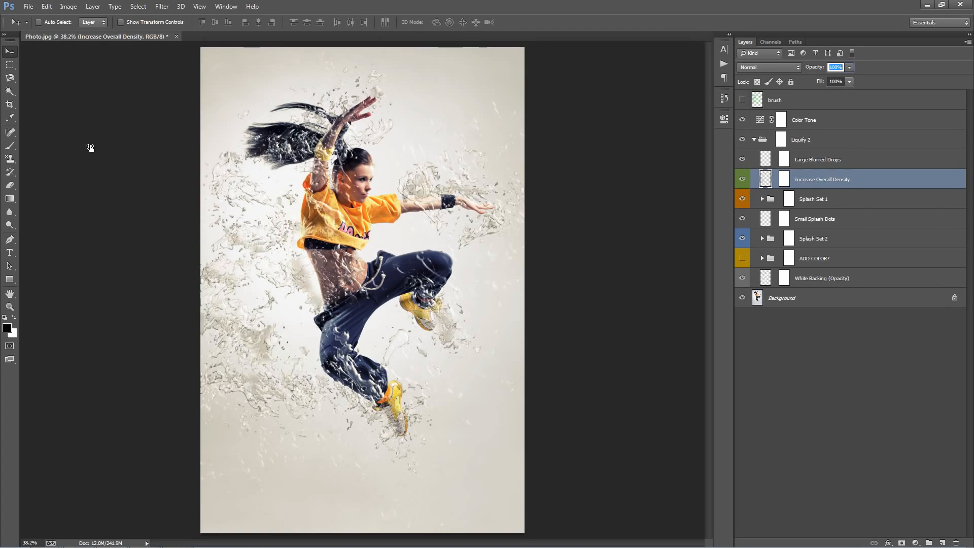
# Paint black with a 250 px brush on the Splash Set 1 mask across the dancer's outstretched arm.
pyautogui.moveTo(90, 146); pyautogui.dragTo(91, 146)
pyautogui.click(781, 139)
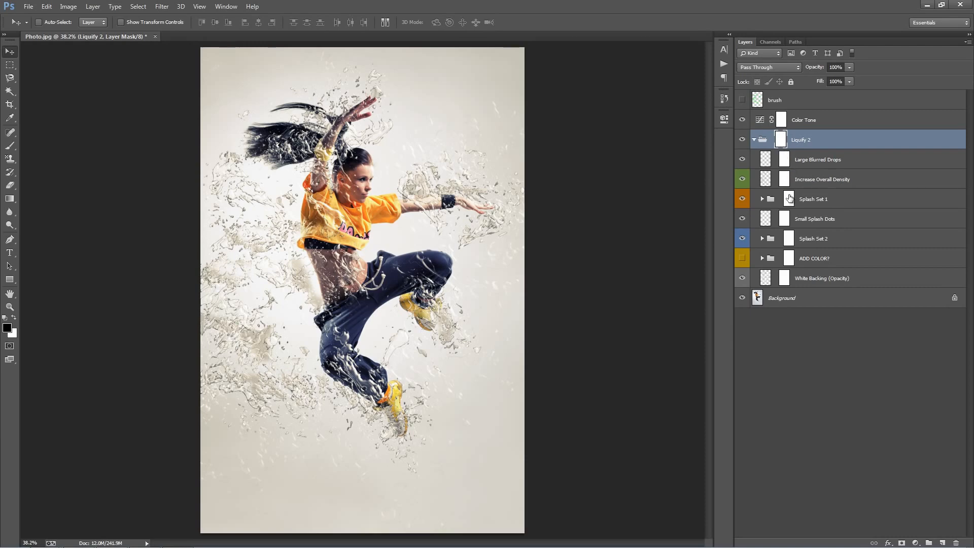
pyautogui.click(790, 199)
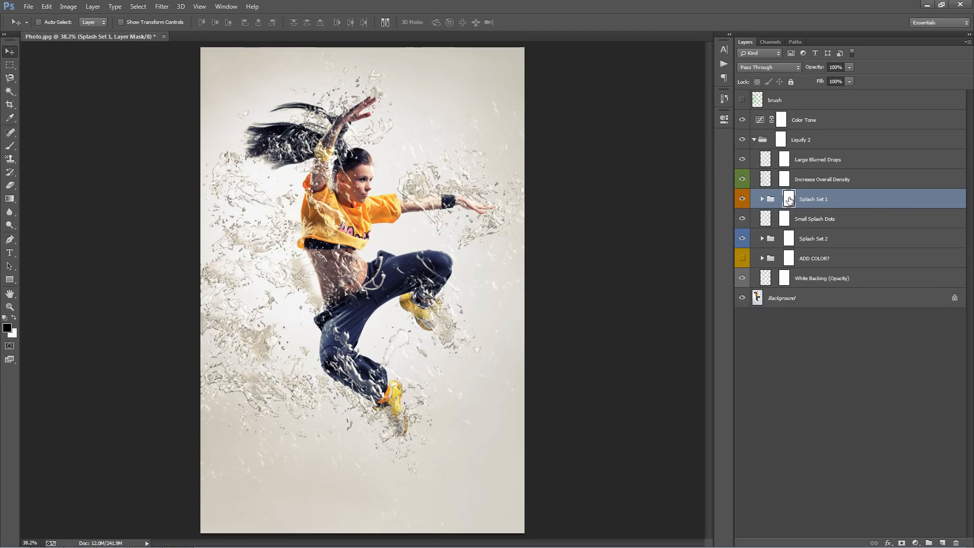
pyautogui.press('b')
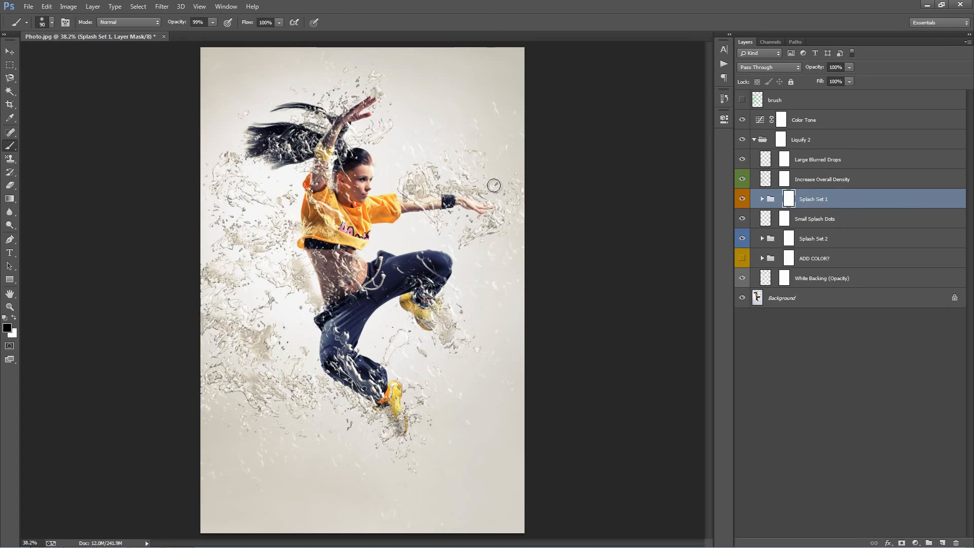
pyautogui.press(']')
pyautogui.press(']')
pyautogui.press(']')
pyautogui.press(']')
pyautogui.press(']')
pyautogui.press(']')
pyautogui.moveTo(390, 201)
pyautogui.mouseDown()
pyautogui.moveTo(522, 185)
pyautogui.moveTo(418, 168)
pyautogui.moveTo(483, 222)
pyautogui.mouseUp()
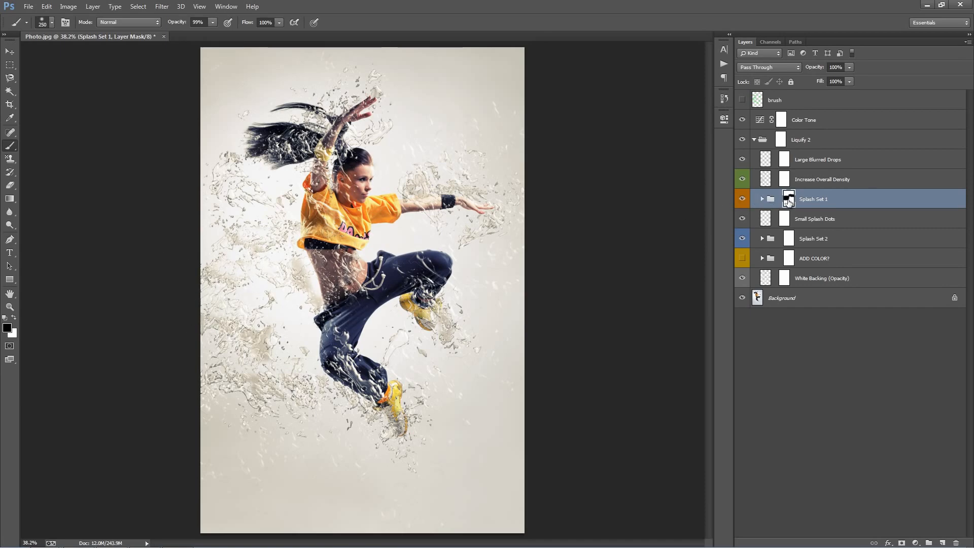
# Paint black on the Increase Overall Density mask in a sweep from the upper body down toward the lower left.
pyautogui.keyDown('shift'); pyautogui.click(789, 201); pyautogui.keyUp('shift')
pyautogui.click(785, 180)
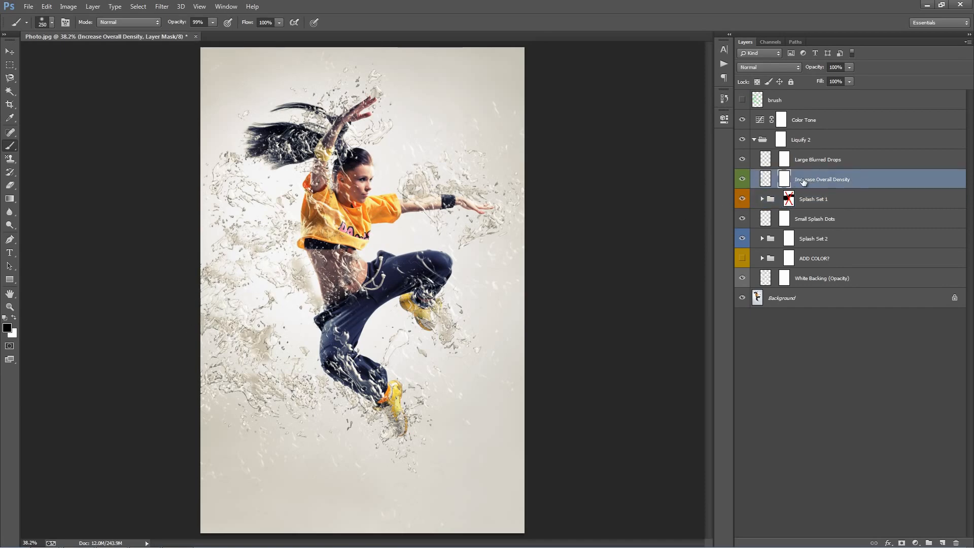
pyautogui.moveTo(391, 184)
pyautogui.mouseDown()
pyautogui.moveTo(447, 218)
pyautogui.moveTo(379, 260)
pyautogui.moveTo(270, 244)
pyautogui.moveTo(284, 273)
pyautogui.moveTo(282, 337)
pyautogui.moveTo(217, 341)
pyautogui.moveTo(219, 310)
pyautogui.moveTo(217, 363)
pyautogui.moveTo(290, 395)
pyautogui.moveTo(227, 401)
pyautogui.moveTo(223, 374)
pyautogui.mouseUp()
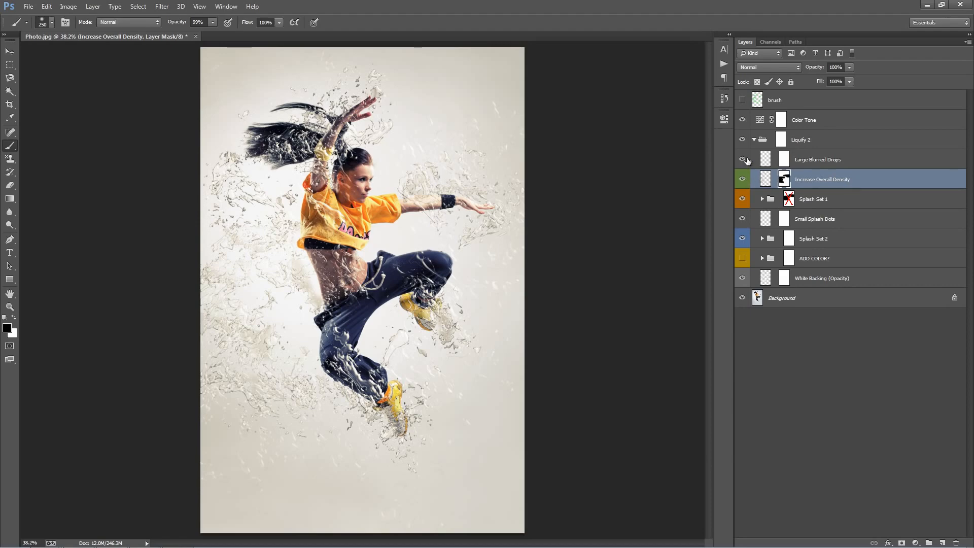
# Toggle the Increase Overall Density layer's visibility to compare, leaving it hidden.
pyautogui.click(745, 177)
pyautogui.click(744, 178)
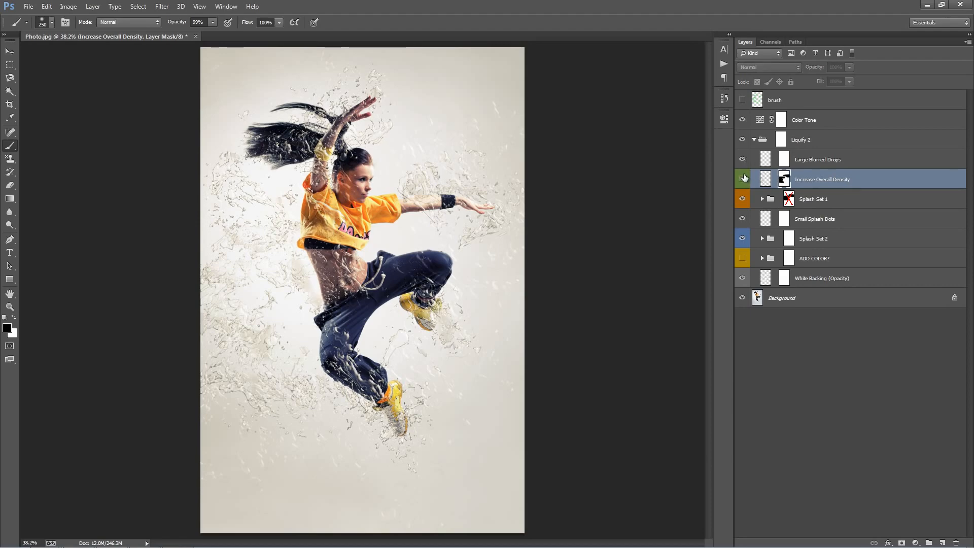
pyautogui.click(745, 178)
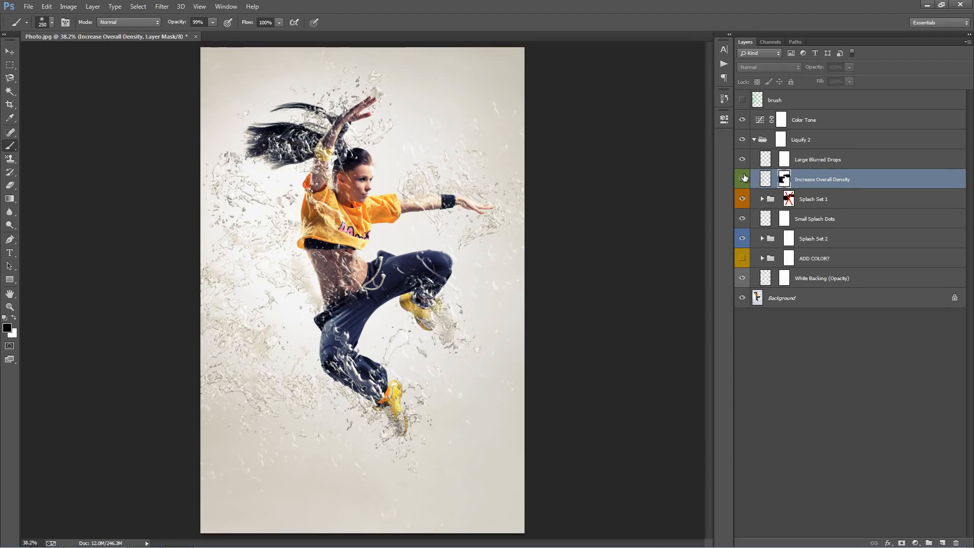
pyautogui.click(744, 178)
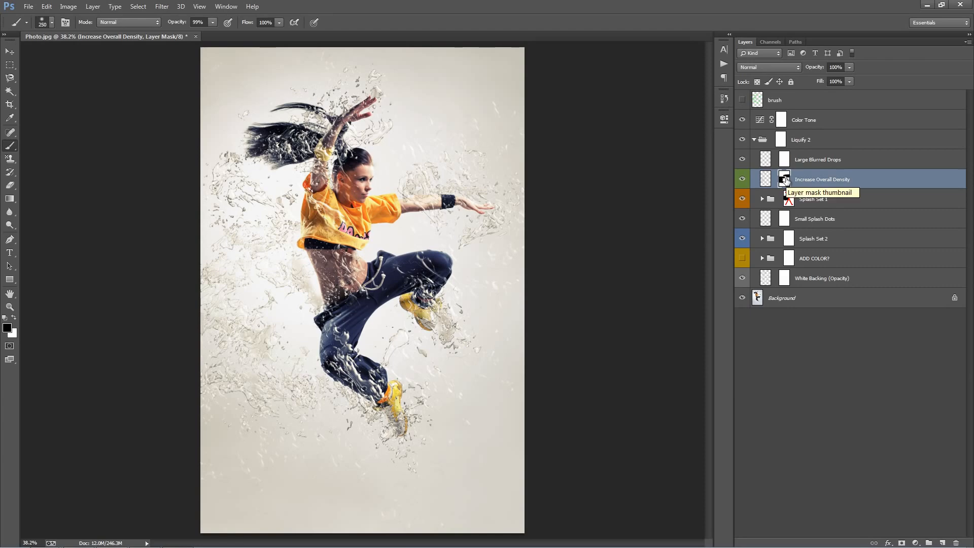
pyautogui.click(743, 178)
# Fill the Splash Set 1 mask with black, then with white to clear it.
pyautogui.keyDown('shift'); pyautogui.click(789, 199); pyautogui.keyUp('shift')
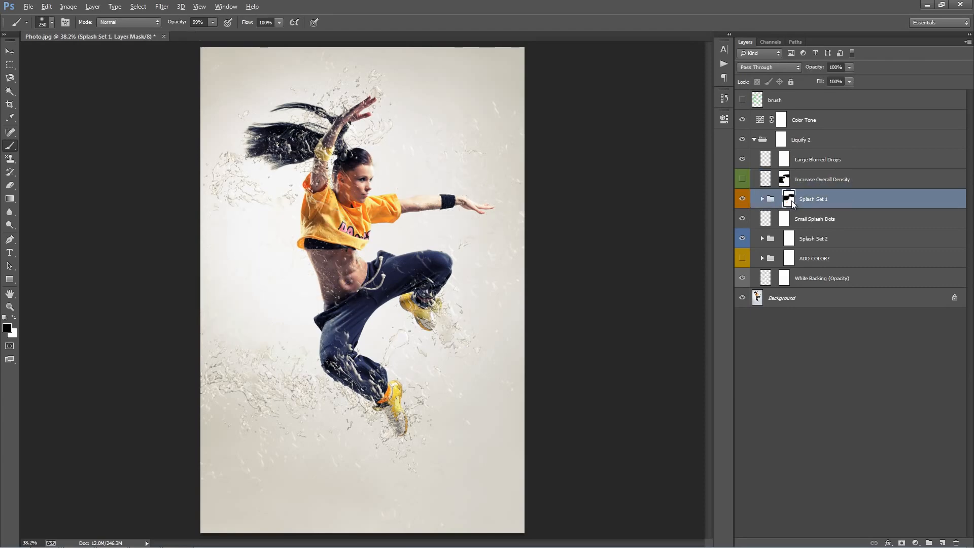
pyautogui.hotkey('alt', 'BackSpace')
pyautogui.hotkey('ctrl', 'BackSpace')
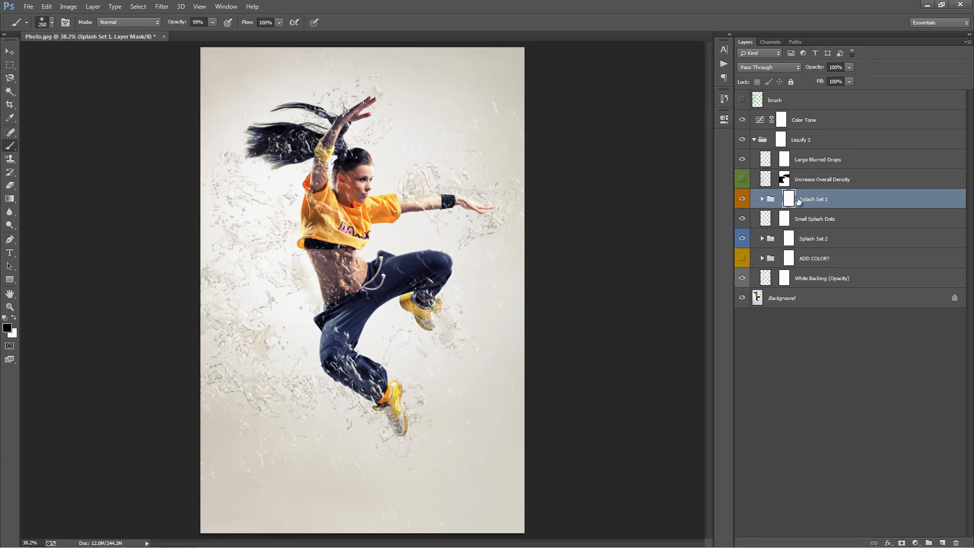
# Select the Splash Set 1 group with the Move tool and toggle its visibility off and on to compare.
pyautogui.click(860, 183)
pyautogui.click(846, 198)
pyautogui.press('v')
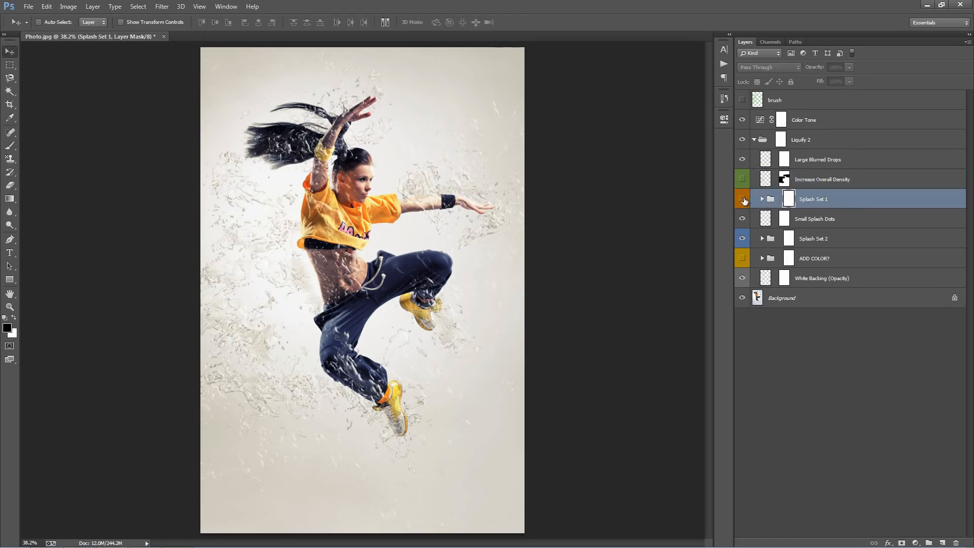
pyautogui.click(742, 199)
pyautogui.click(743, 199)
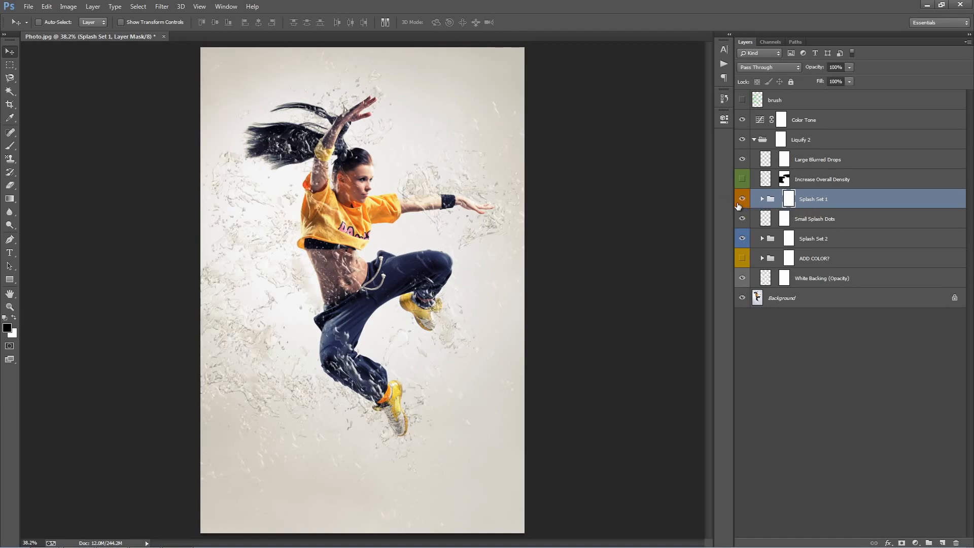
# Expand Splash Set 1, try nudging the SS1_5 and SS1_6 layers upward, and undo the move.
pyautogui.click(762, 200)
pyautogui.click(836, 218)
pyautogui.click(836, 238)
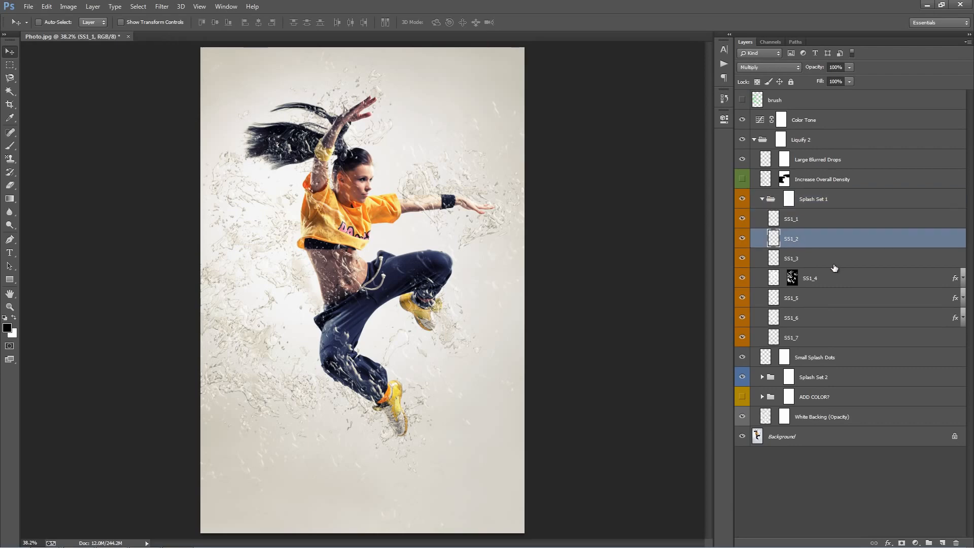
pyautogui.click(840, 258)
pyautogui.click(845, 301)
pyautogui.click(844, 317)
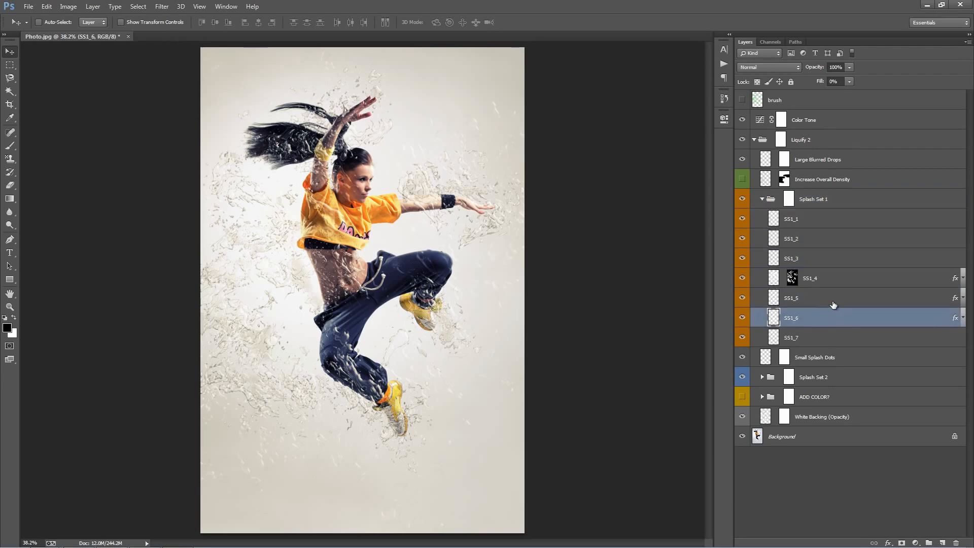
pyautogui.keyDown('shift'); pyautogui.click(833, 303); pyautogui.keyUp('shift')
pyautogui.moveTo(388, 150); pyautogui.dragTo(388, 142)
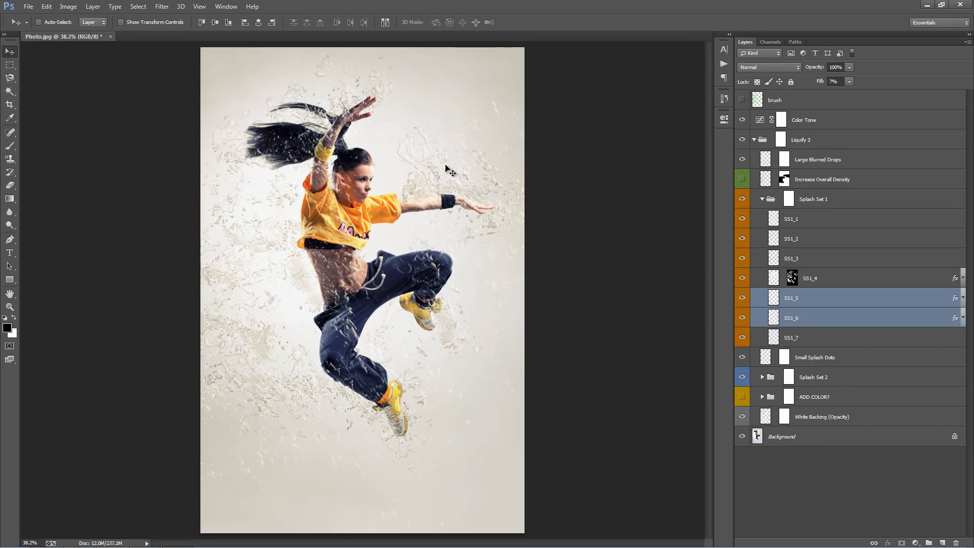
pyautogui.hotkey('ctrl', 'z')
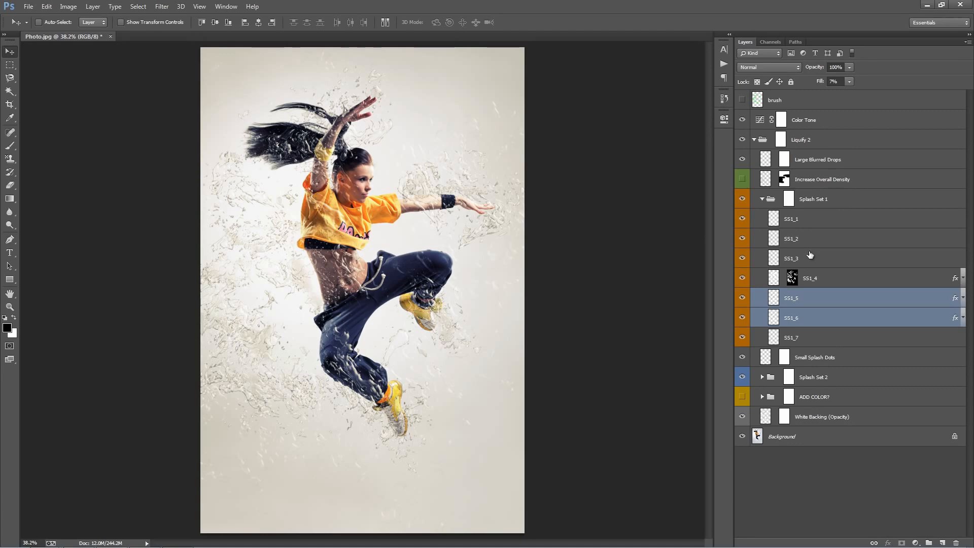
# Collapse the Splash Set 1 group and review the Small Splash Dots and Background layers.
pyautogui.click(857, 261)
pyautogui.click(790, 202)
pyautogui.click(763, 199)
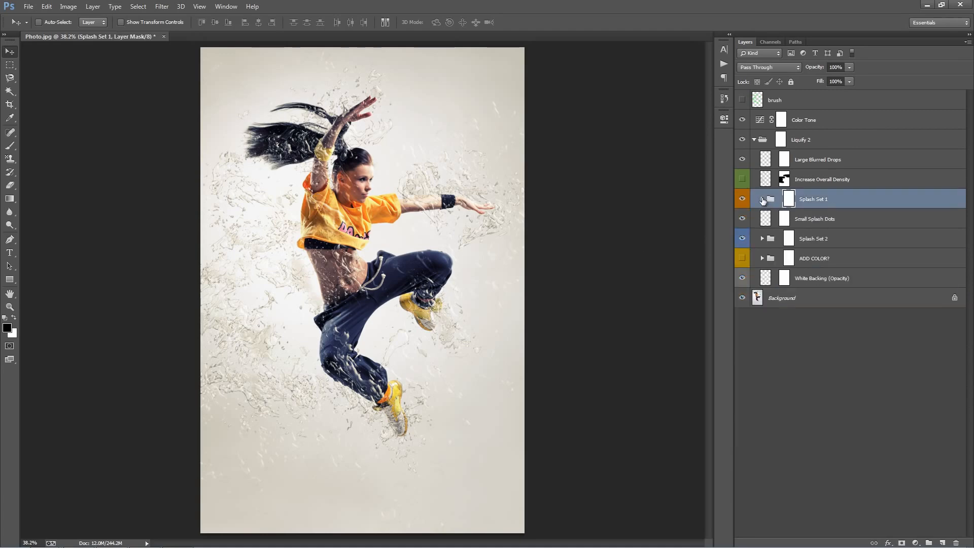
pyautogui.click(870, 218)
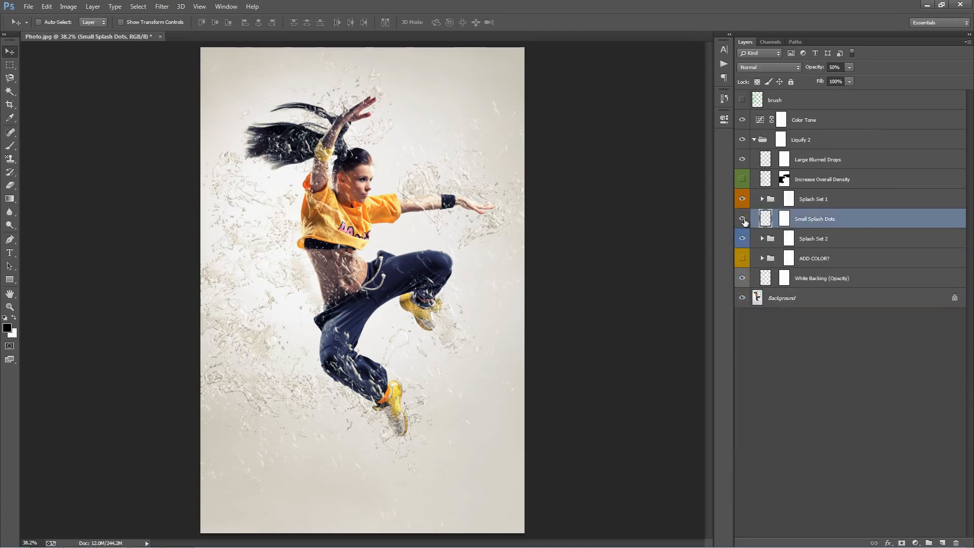
pyautogui.click(814, 298)
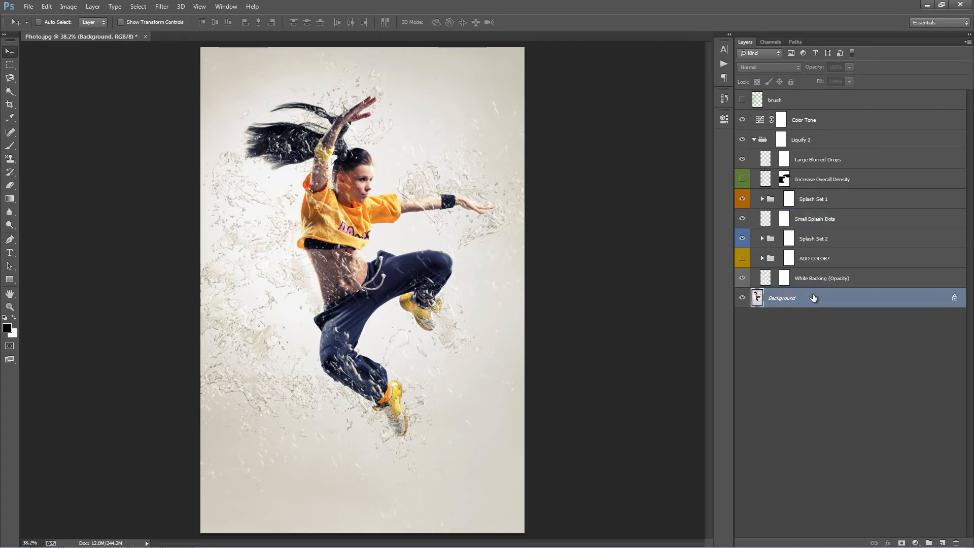
# Try inverting the Background layer while toggling the Small Splash Dots layer's visibility, then undo the inversion.
pyautogui.hotkey('ctrl', 'i')
pyautogui.click(765, 219)
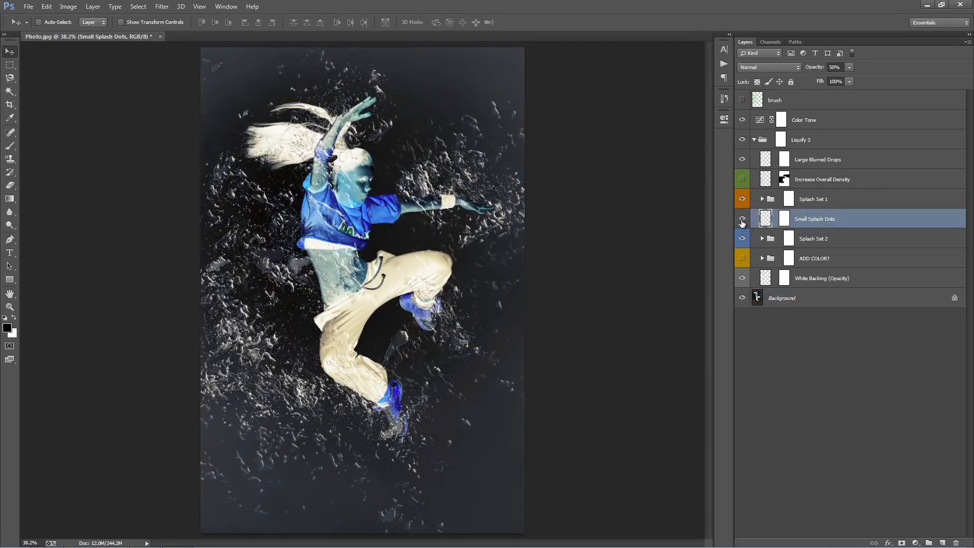
pyautogui.click(742, 220)
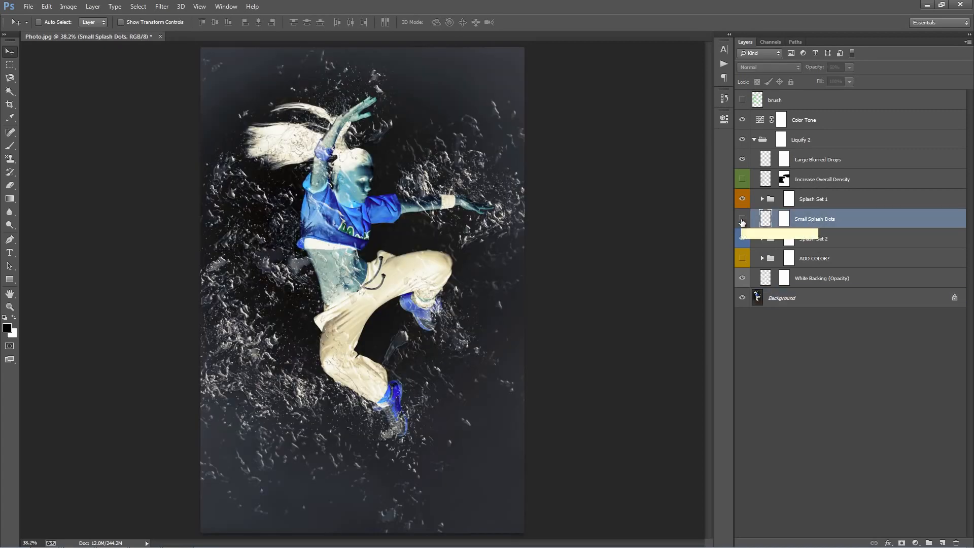
pyautogui.click(742, 220)
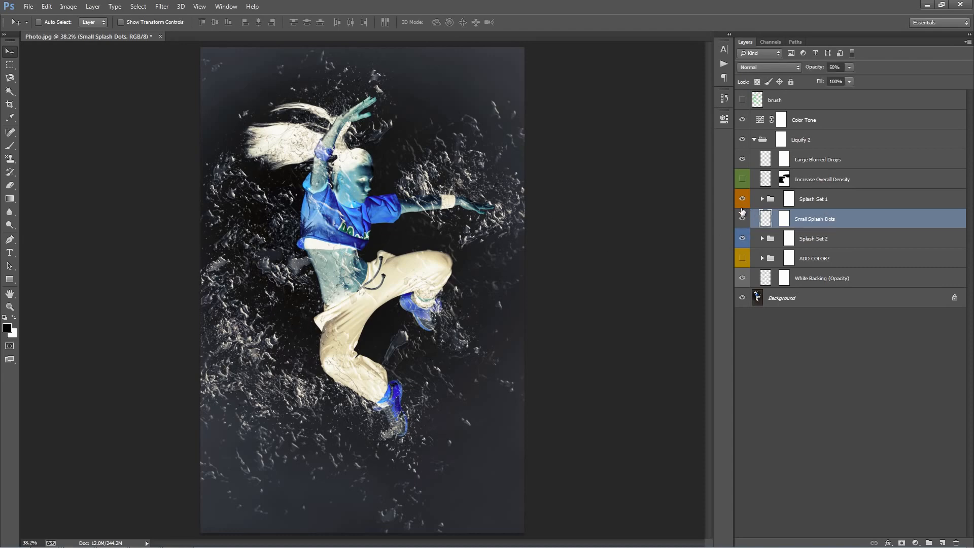
pyautogui.click(743, 218)
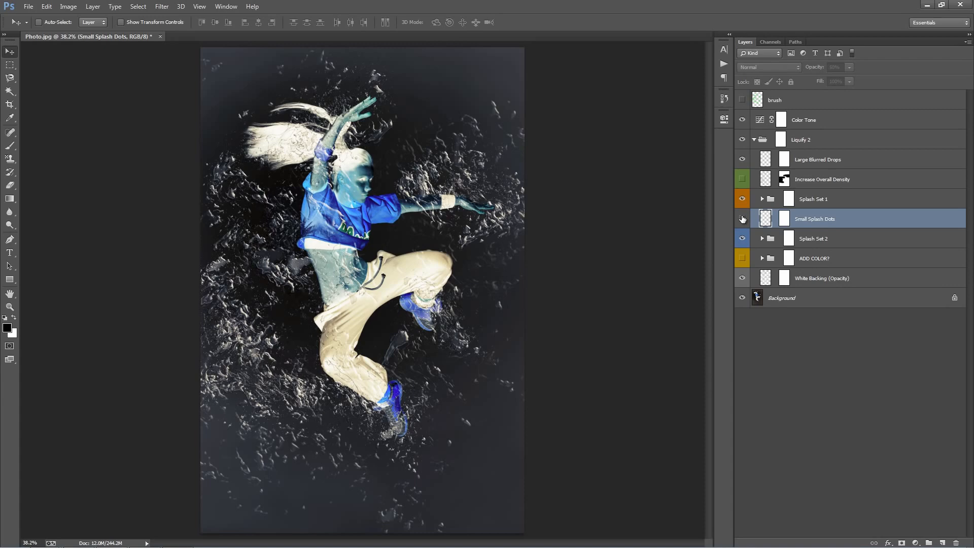
pyautogui.click(743, 218)
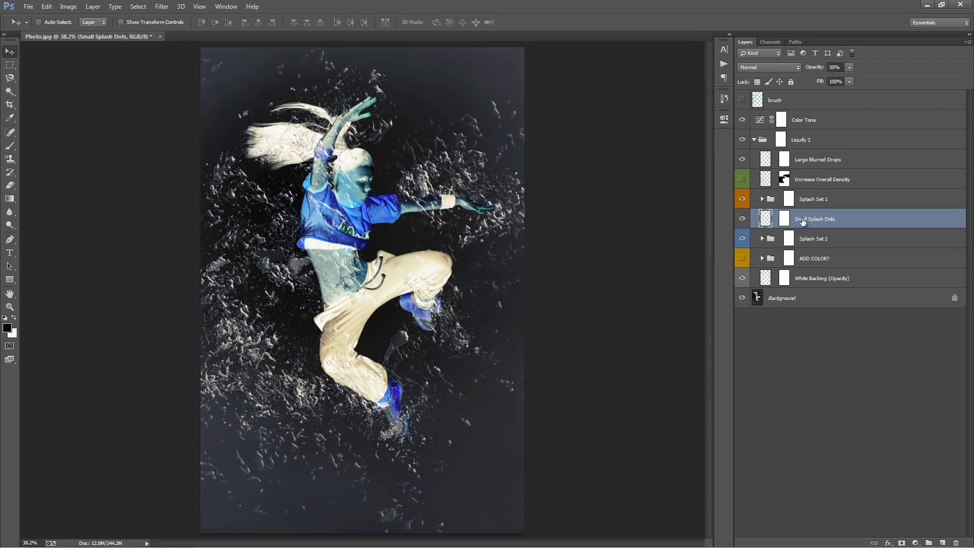
pyautogui.click(804, 298)
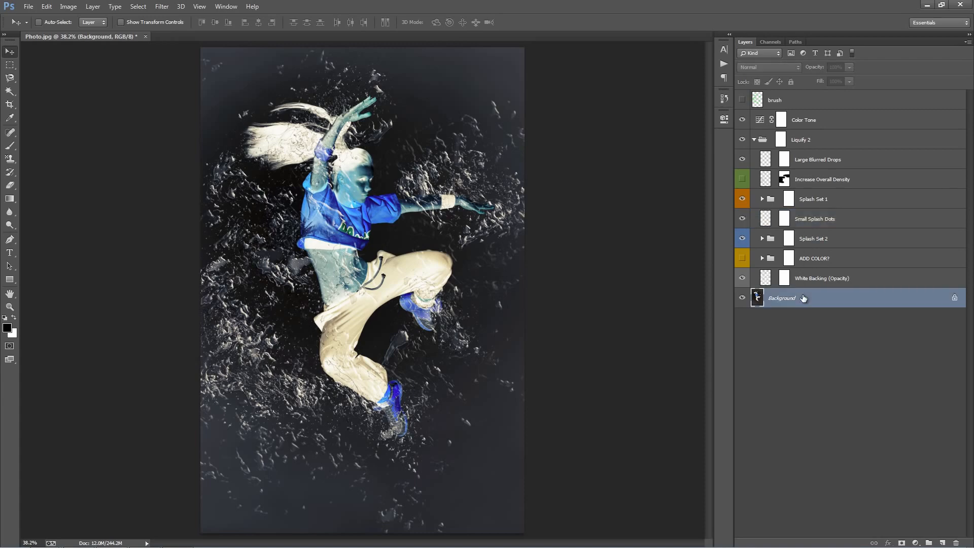
pyautogui.hotkey('ctrl', 'z')
# Select the Splash Set 2 group and toggle its visibility off and on to compare.
pyautogui.click(812, 238)
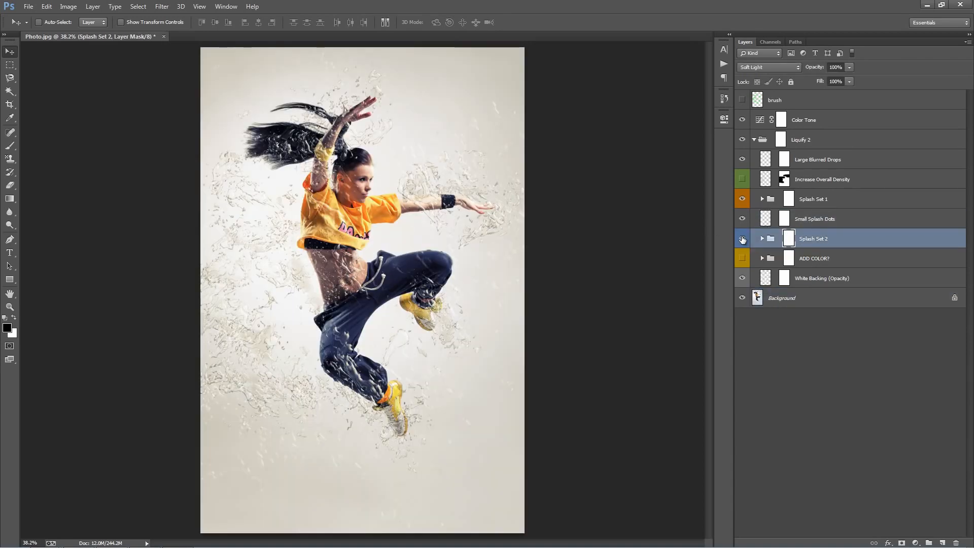
pyautogui.click(743, 239)
pyautogui.click(742, 240)
pyautogui.click(814, 239)
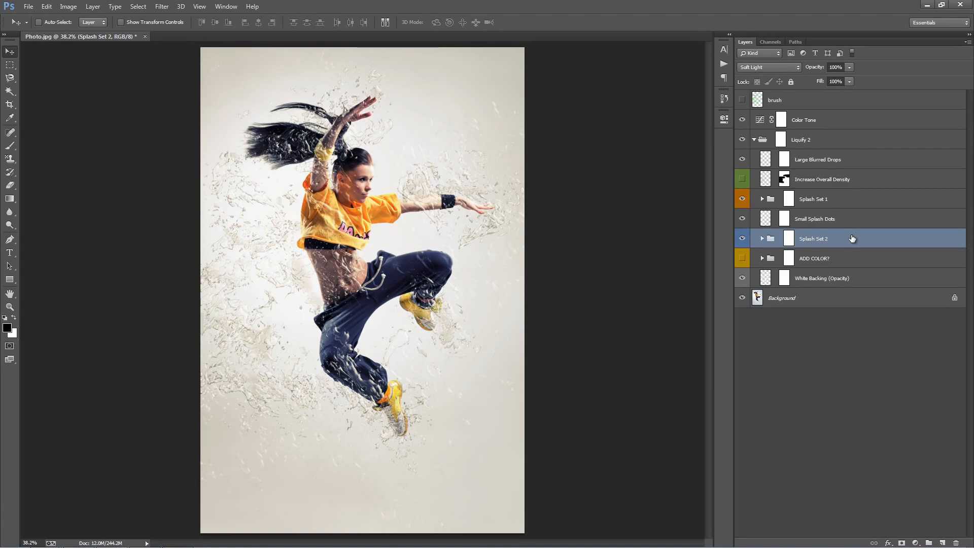
# Try the Linear Dodge (Add) blend mode on the Splash Set 2 group.
pyautogui.click(812, 224)
pyautogui.click(821, 240)
pyautogui.click(783, 69)
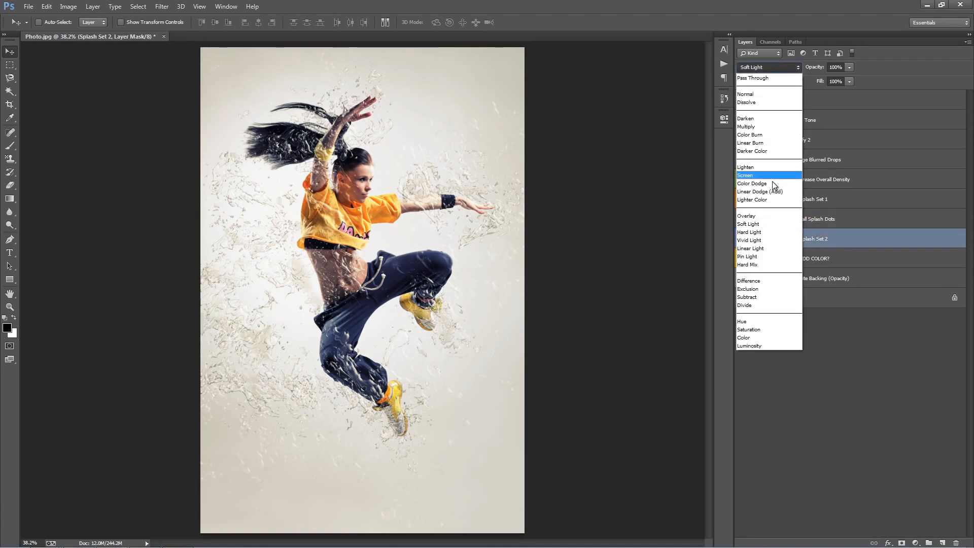
pyautogui.click(782, 190)
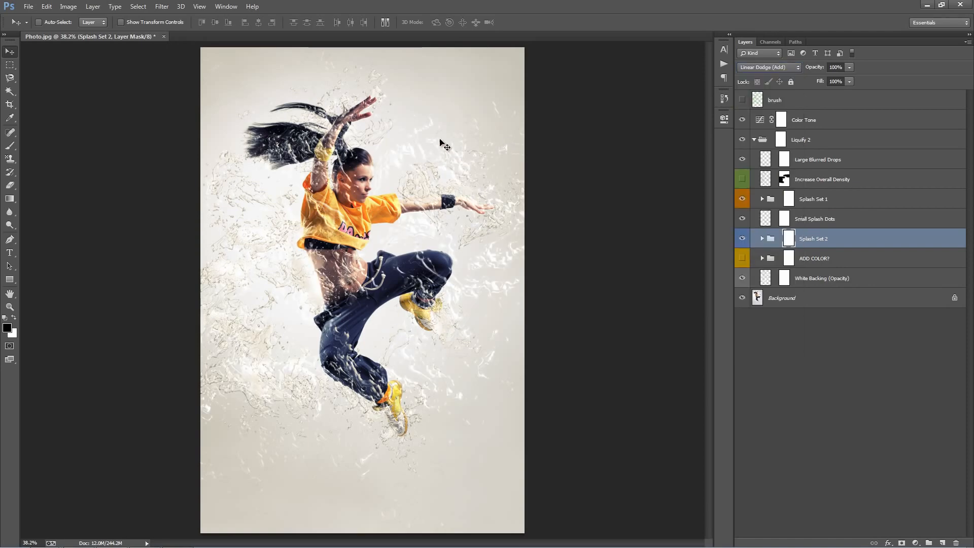
# Try the Multiply blend mode on Splash Set 2, then restore it to Soft Light.
pyautogui.click(764, 68)
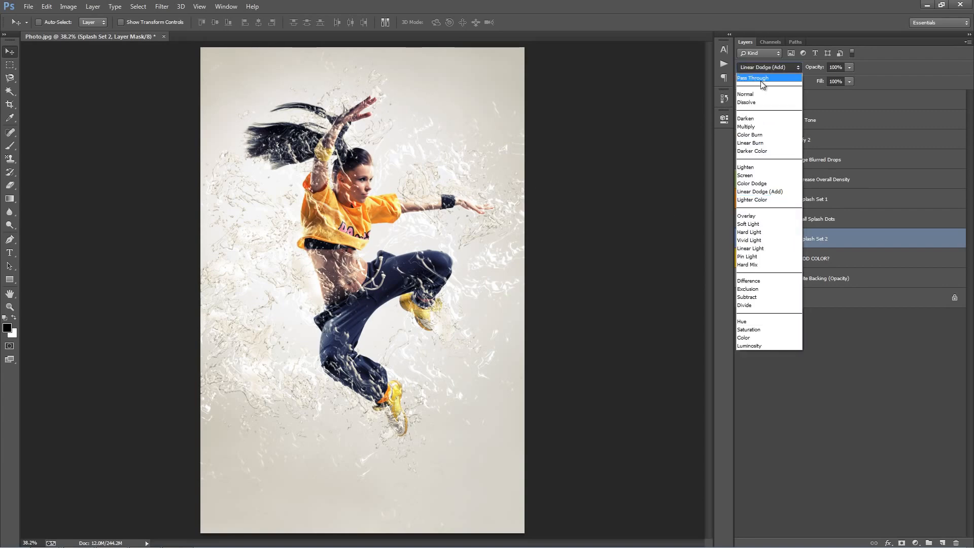
pyautogui.click(759, 125)
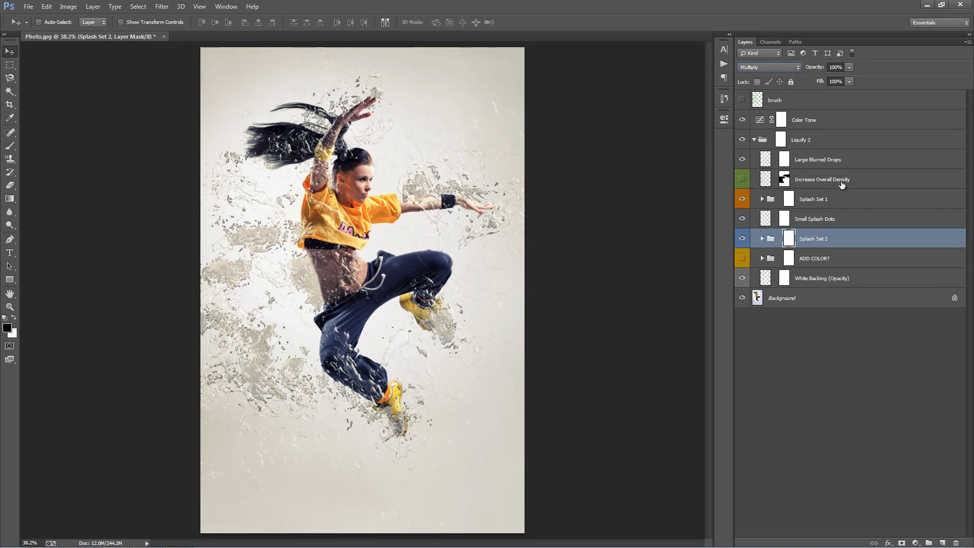
pyautogui.click(761, 67)
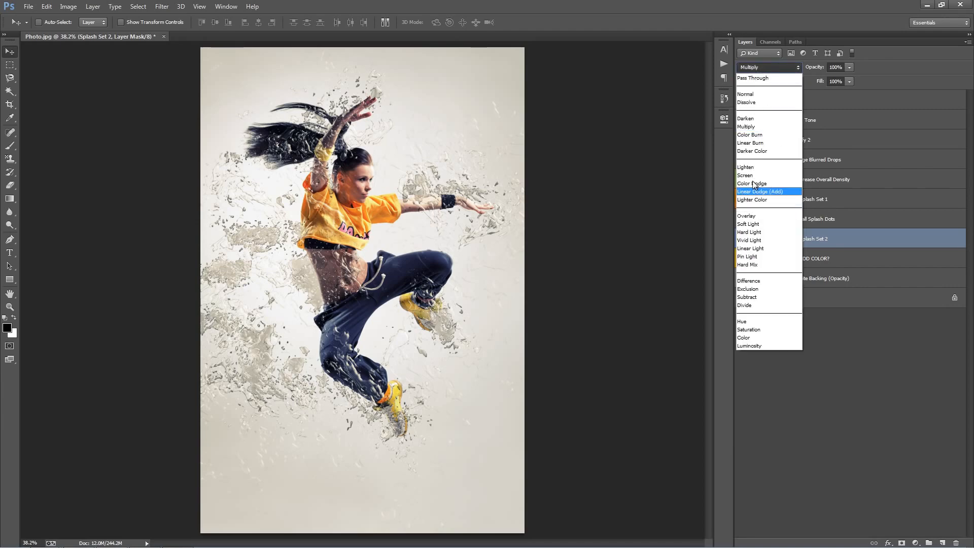
pyautogui.click(748, 224)
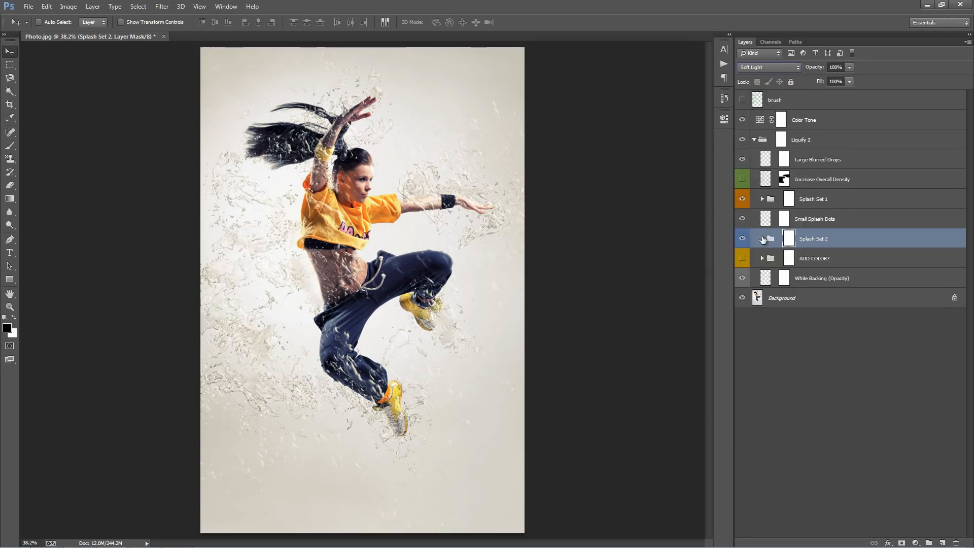
# Expand and collapse Splash Set 2, then turn on the ADD COLOR? group's visibility.
pyautogui.click(762, 239)
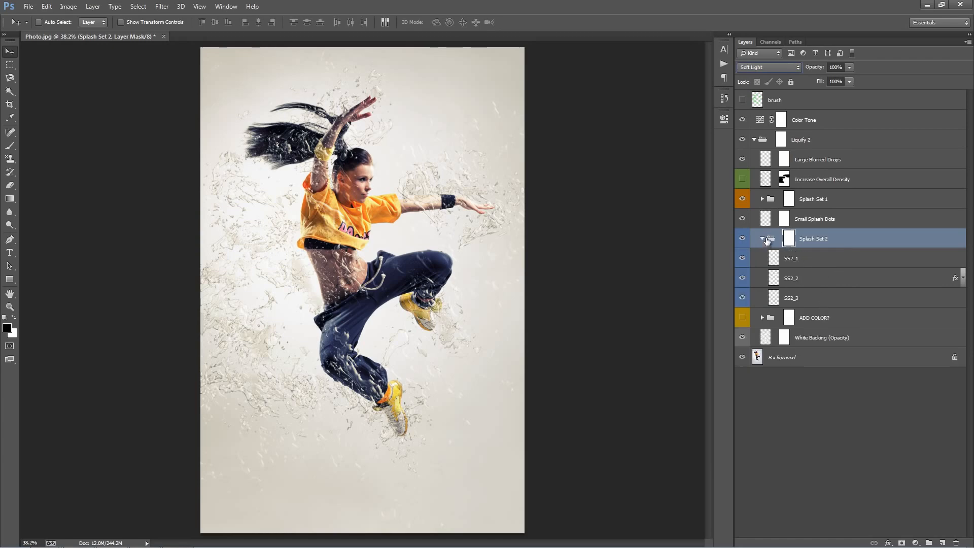
pyautogui.click(763, 238)
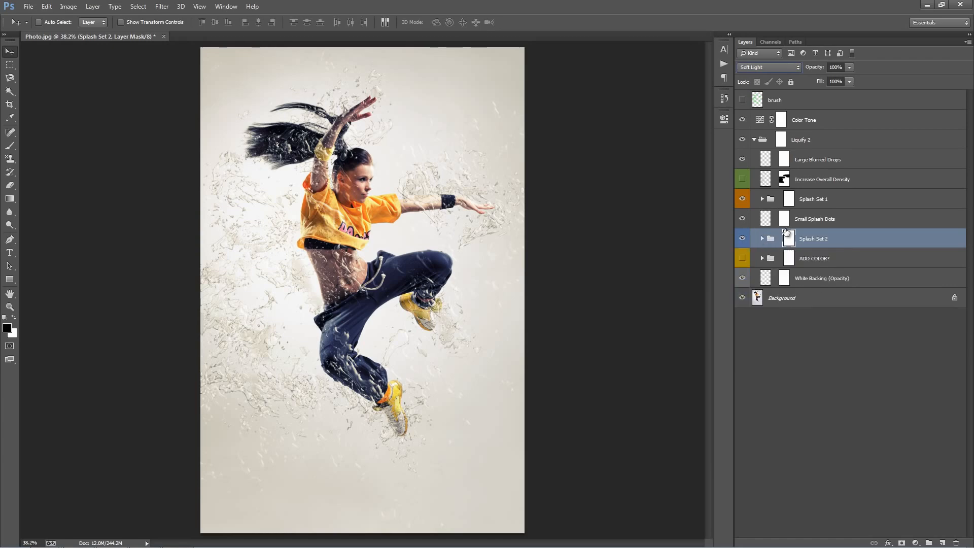
pyautogui.hotkey('alt', ']')
pyautogui.click(834, 258)
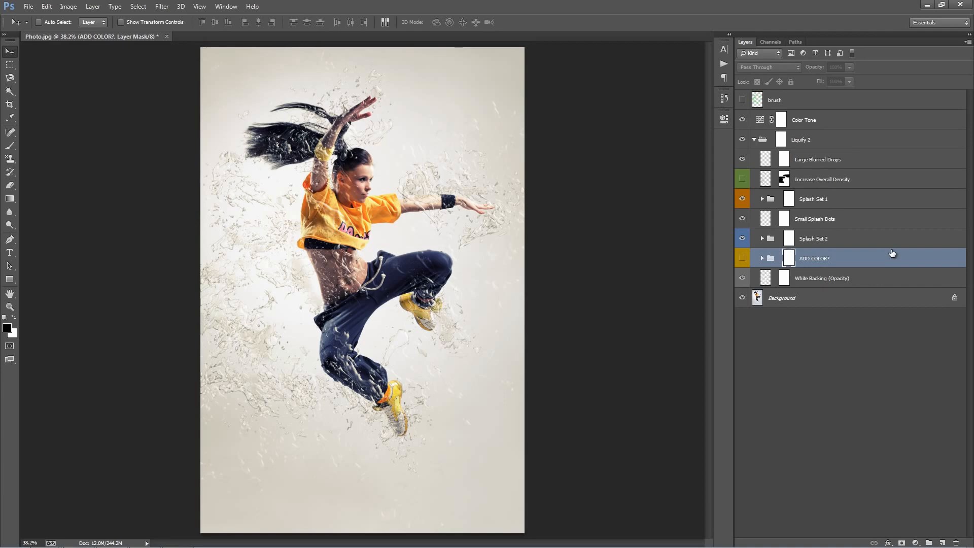
pyautogui.click(743, 258)
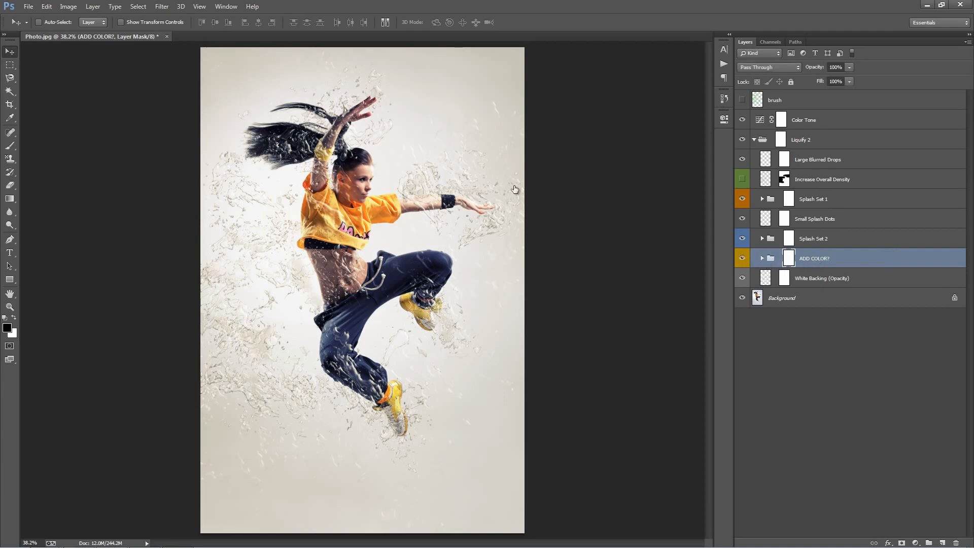
pyautogui.hotkey('alt', 'v')
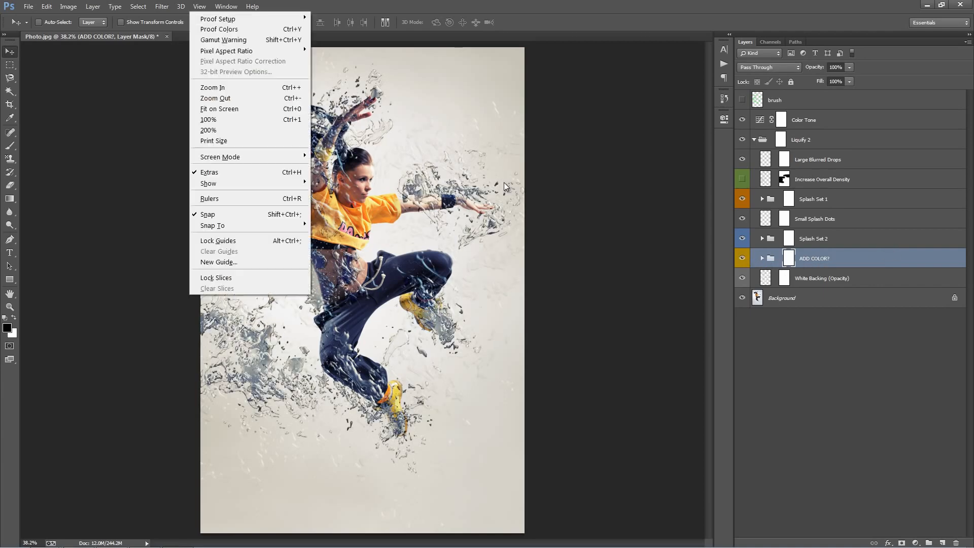
pyautogui.press('Escape')
pyautogui.press('f')
pyautogui.press('f')
pyautogui.press('f')
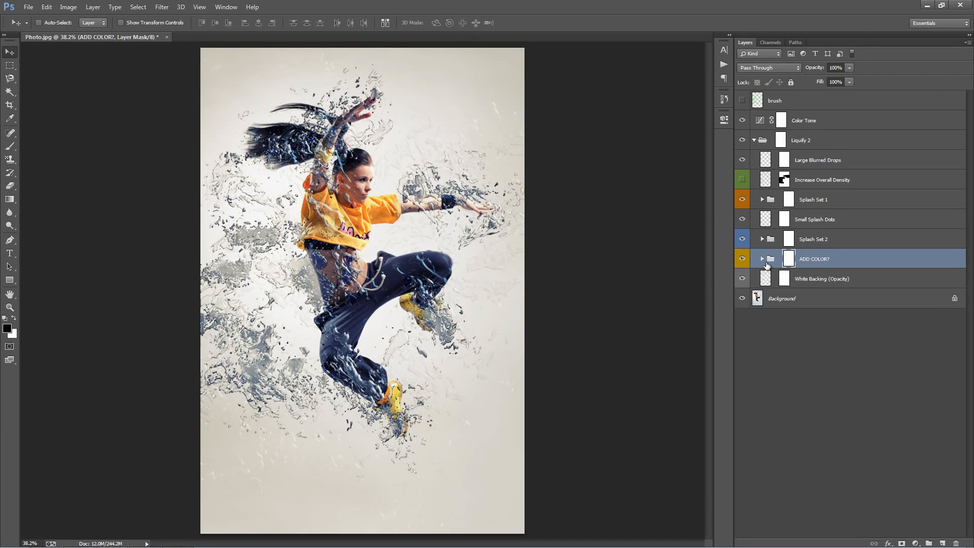
# Expand ADD COLOR? and set the WATER COLOR fill layer's color to the orange f59e3a sampled from the shirt.
pyautogui.click(763, 259)
pyautogui.click(863, 278)
pyautogui.click(832, 300)
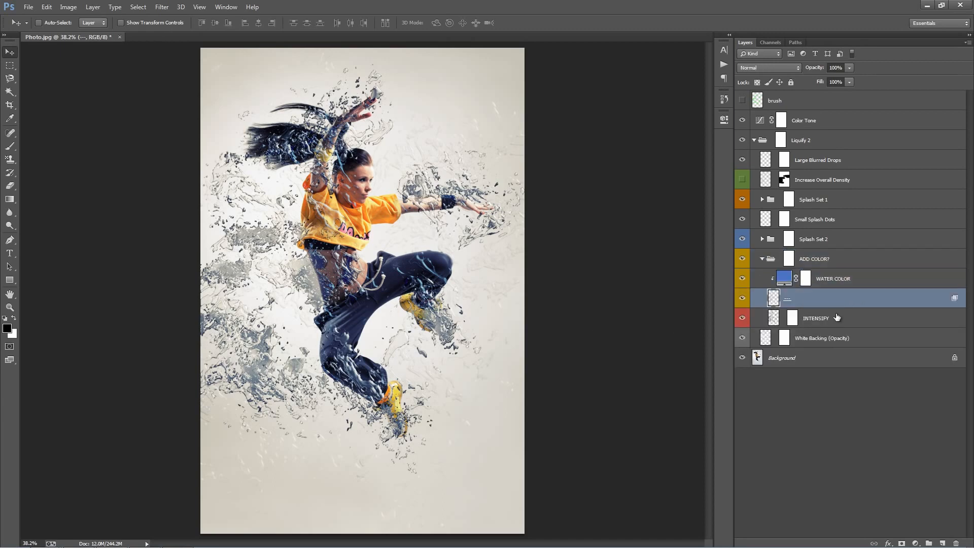
pyautogui.click(840, 317)
pyautogui.click(842, 280)
pyautogui.doubleClick(785, 276)
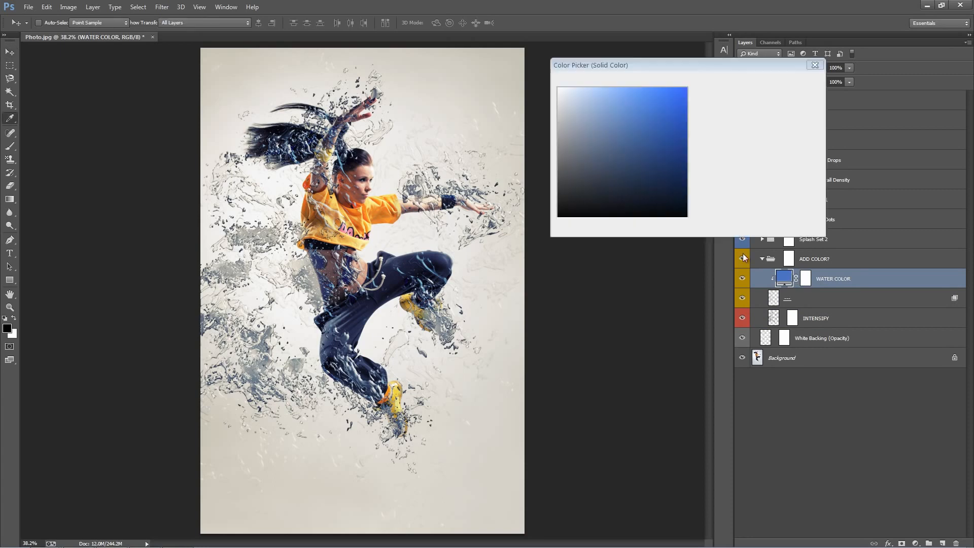
pyautogui.click(379, 212)
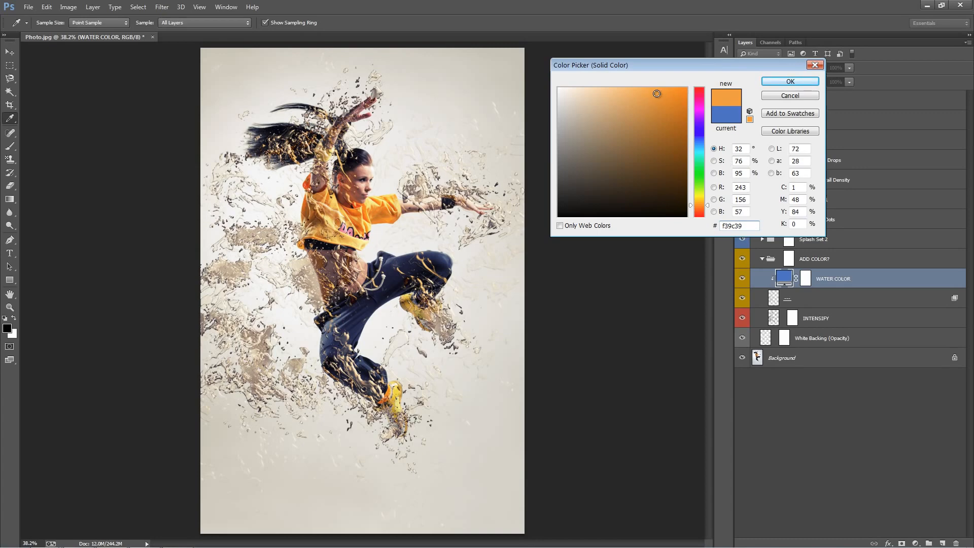
pyautogui.click(790, 81)
# Set the INTENSIFY layer's opacity to 83%.
pyautogui.click(817, 296)
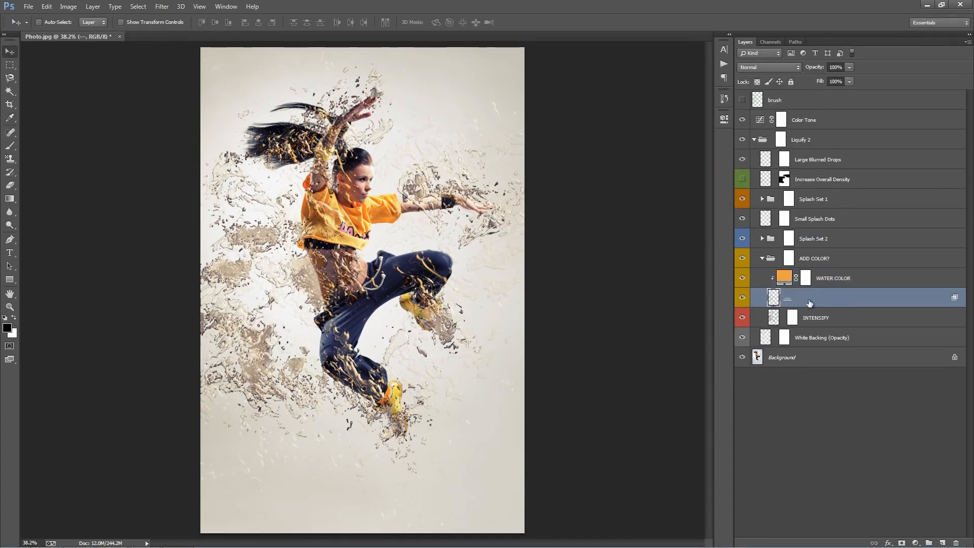
pyautogui.click(835, 319)
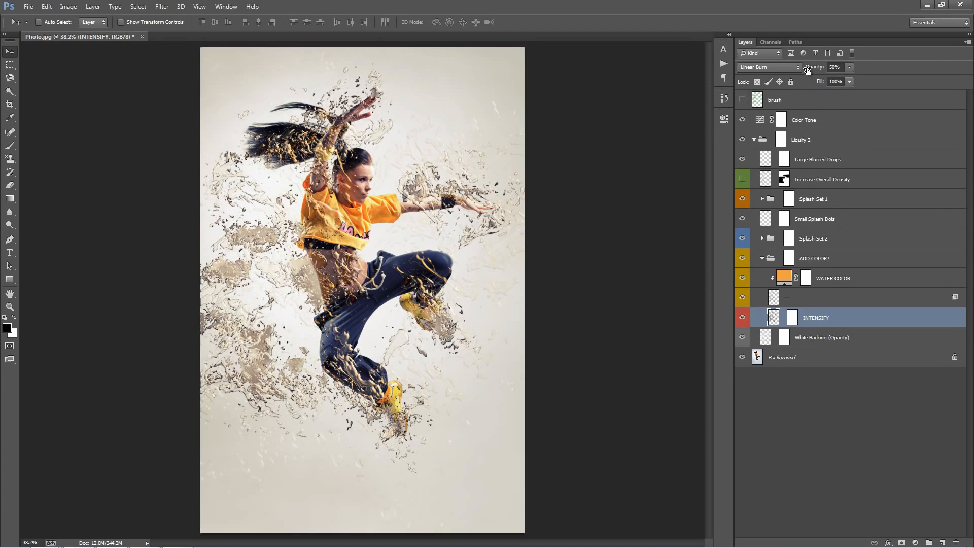
pyautogui.moveTo(808, 69); pyautogui.dragTo(973, 80)
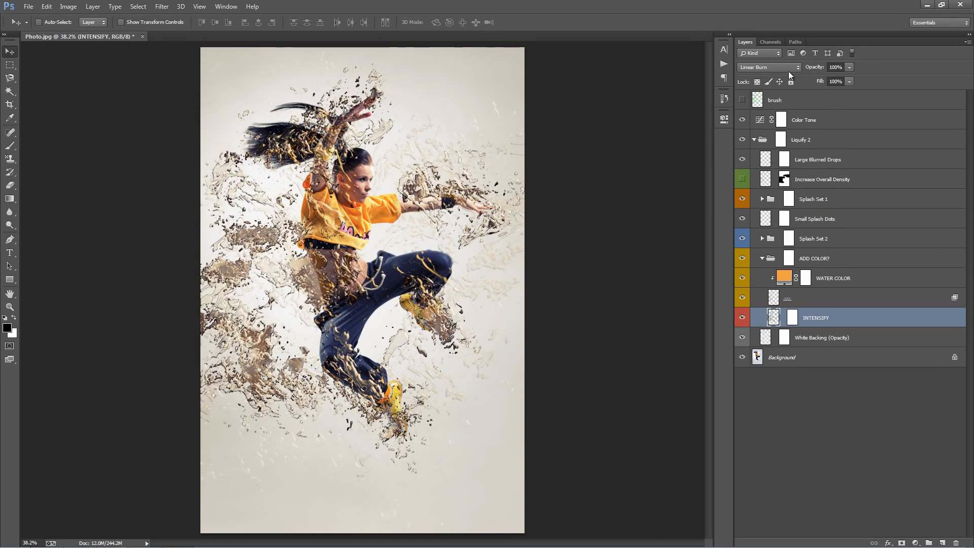
pyautogui.moveTo(814, 67); pyautogui.dragTo(90, 105)
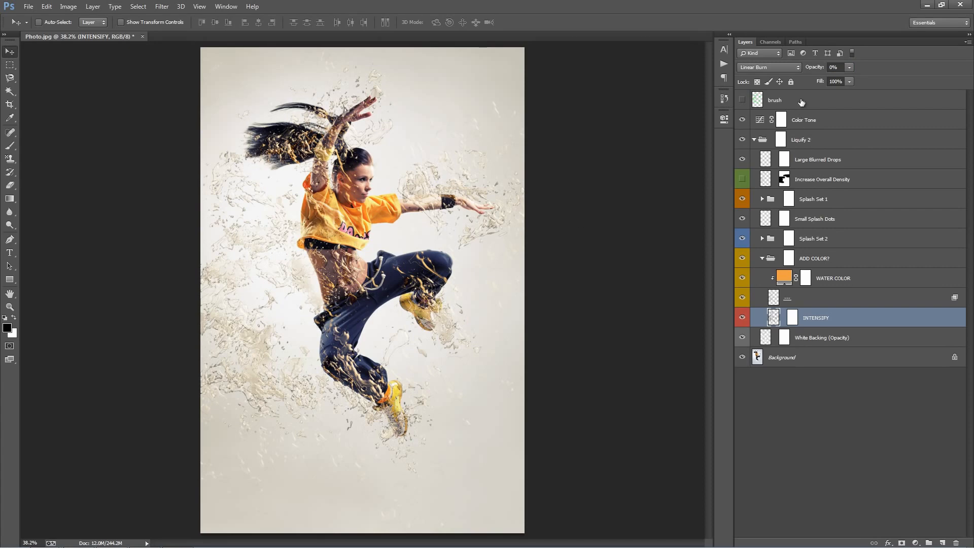
pyautogui.moveTo(810, 67); pyautogui.dragTo(852, 69)
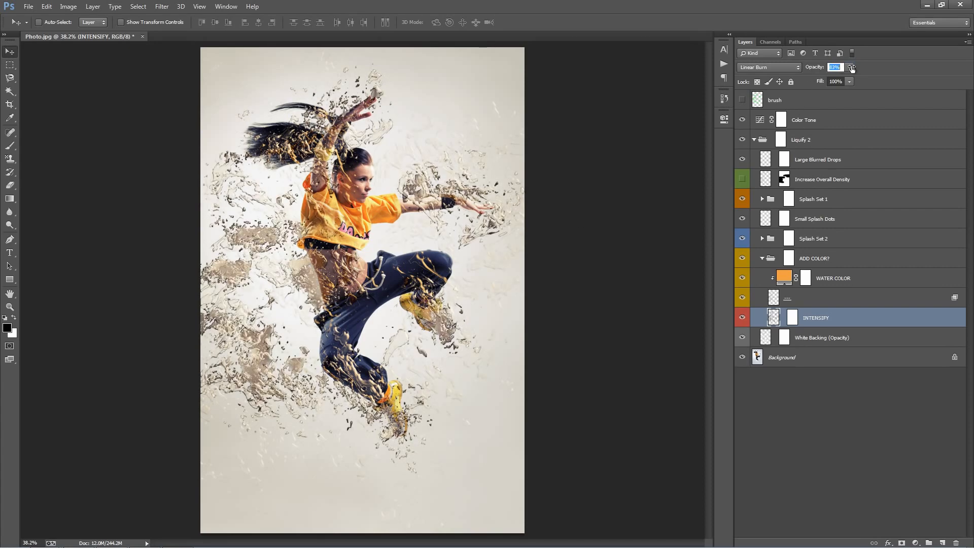
# Paint black on the INTENSIFY layer mask over the splash left of the dancer to hide it there.
pyautogui.click(793, 318)
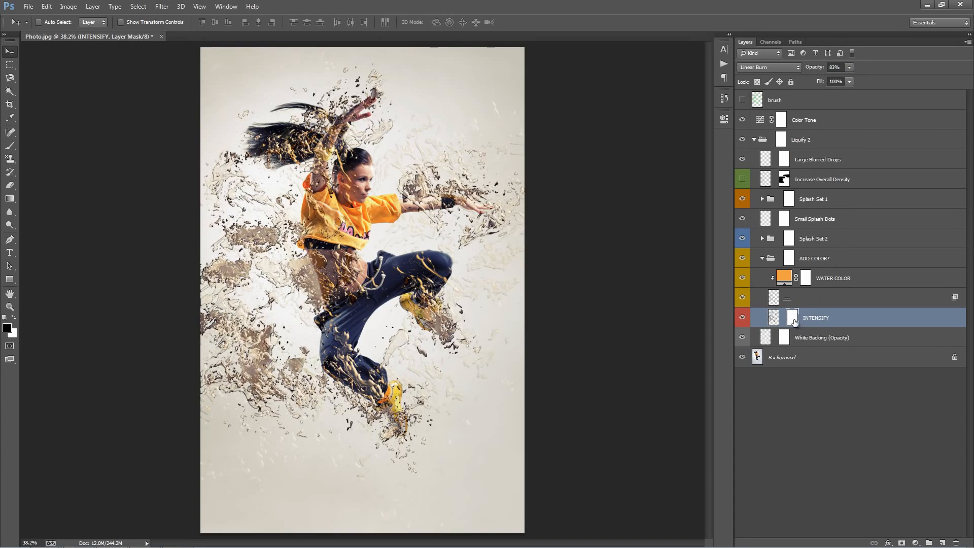
pyautogui.press('b')
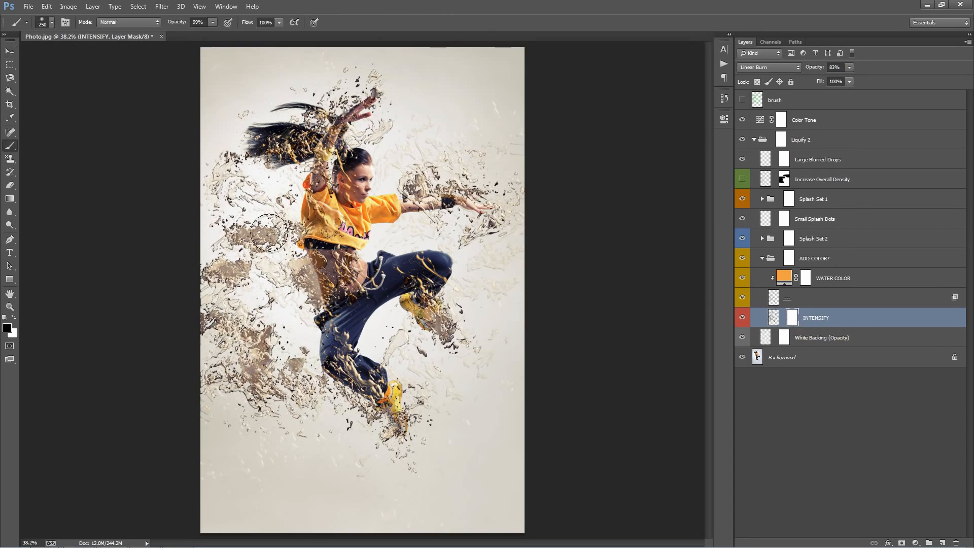
pyautogui.moveTo(269, 237)
pyautogui.mouseDown()
pyautogui.moveTo(232, 238)
pyautogui.moveTo(249, 279)
pyautogui.moveTo(227, 282)
pyautogui.moveTo(224, 298)
pyautogui.moveTo(234, 353)
pyautogui.moveTo(207, 330)
pyautogui.moveTo(213, 359)
pyautogui.moveTo(243, 370)
pyautogui.mouseUp()
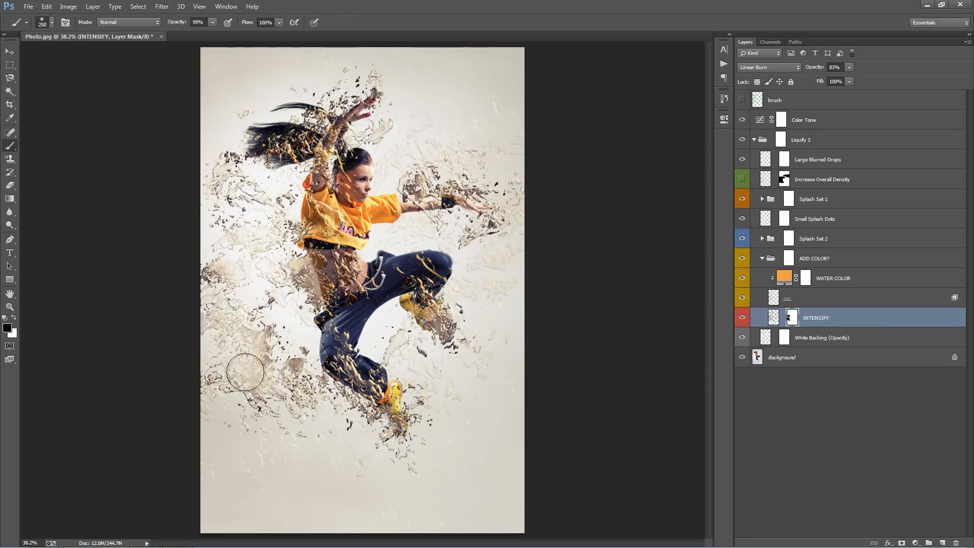
pyautogui.moveTo(245, 276); pyautogui.dragTo(286, 264)
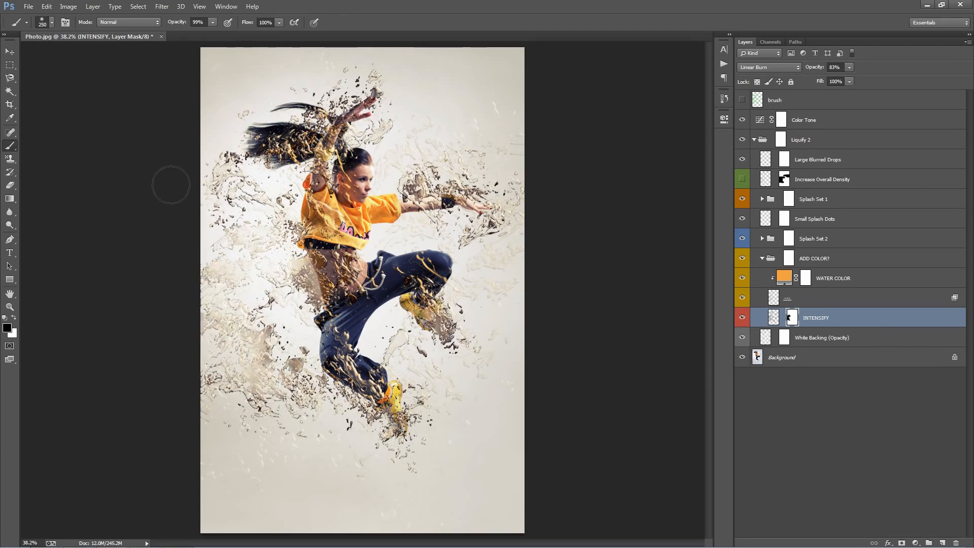
pyautogui.press('v')
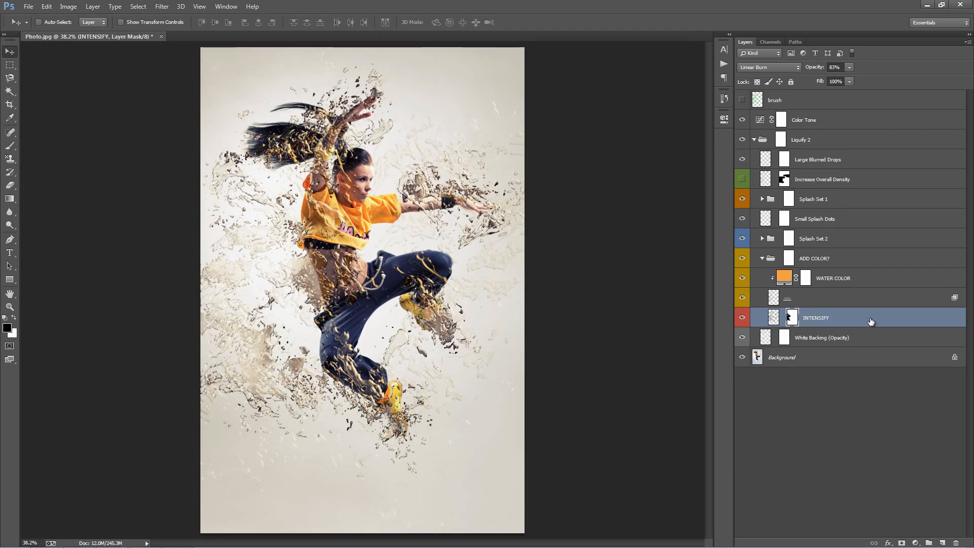
# Collapse the ADD COLOR? group and select the White Backing (Opacity) layer.
pyautogui.click(856, 303)
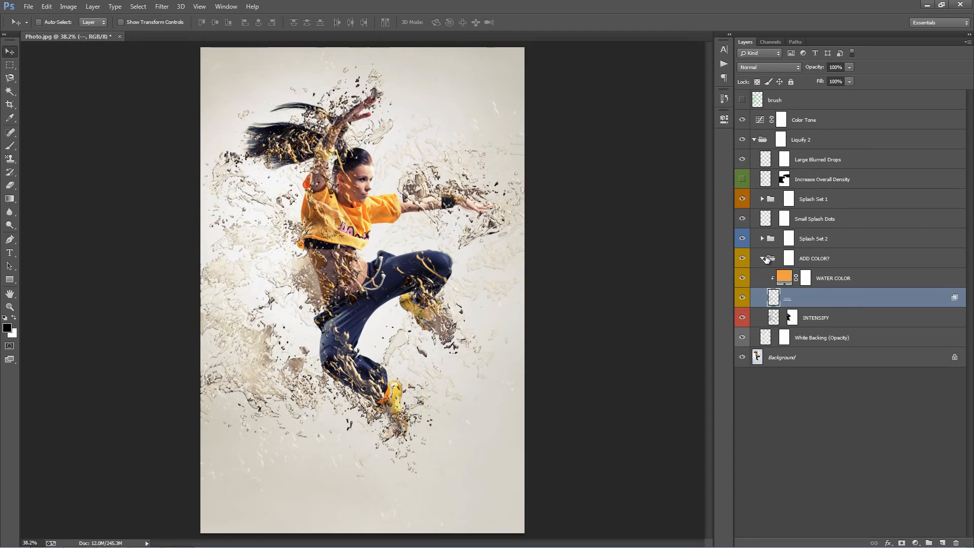
pyautogui.click(767, 259)
pyautogui.click(762, 259)
pyautogui.click(869, 284)
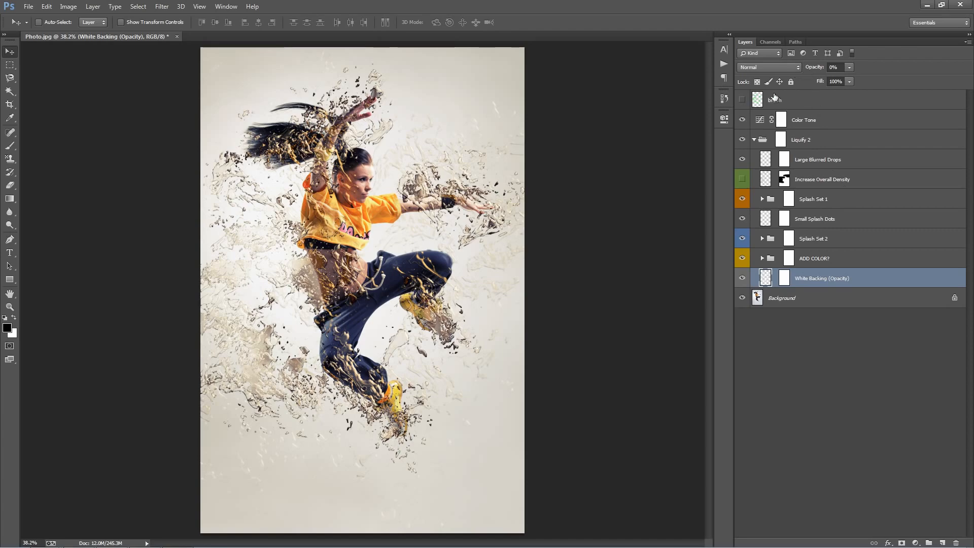
# Raise the White Backing (Opacity) layer's opacity to 100%, then lower it to 70%.
pyautogui.click(834, 67)
pyautogui.write('100')
pyautogui.press('Return')
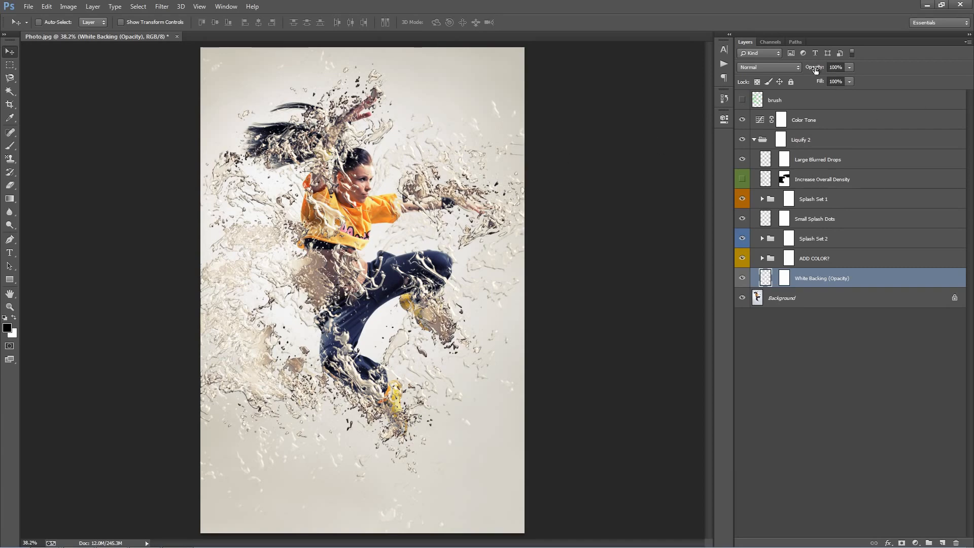
pyautogui.moveTo(816, 70); pyautogui.dragTo(251, 108)
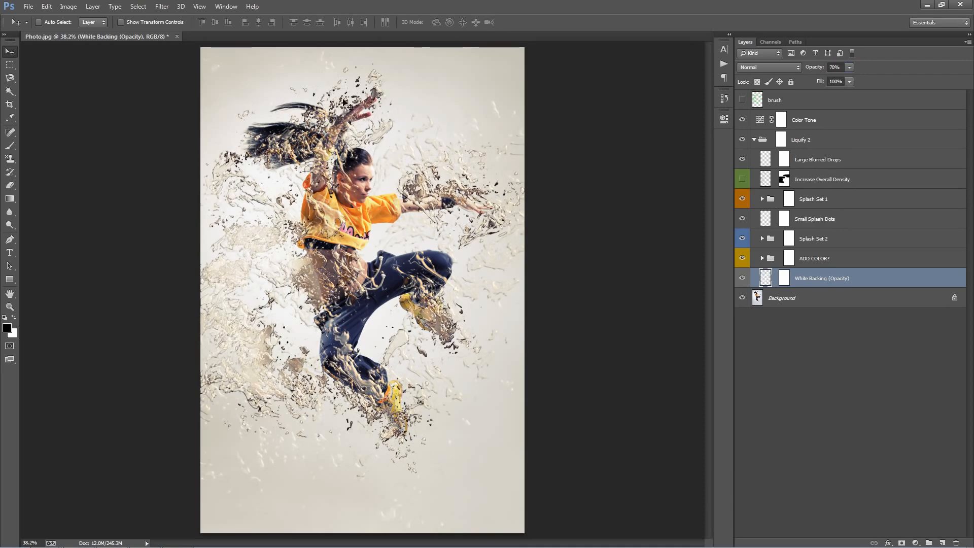
# Hide the splash layers inside Liquify 2 and set the White Backing layer's opacity to 100%.
pyautogui.moveTo(742, 159); pyautogui.dragTo(742, 263)
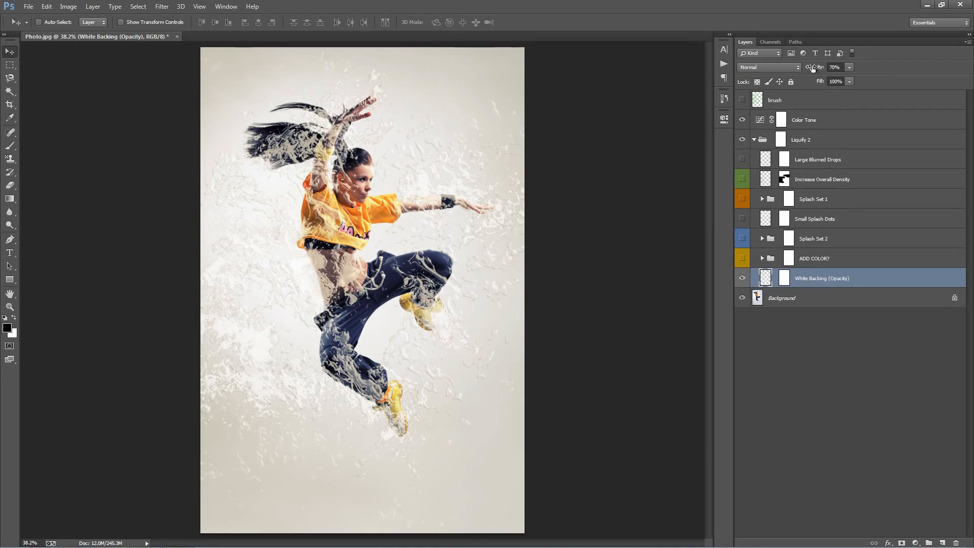
pyautogui.moveTo(812, 68); pyautogui.dragTo(885, 74)
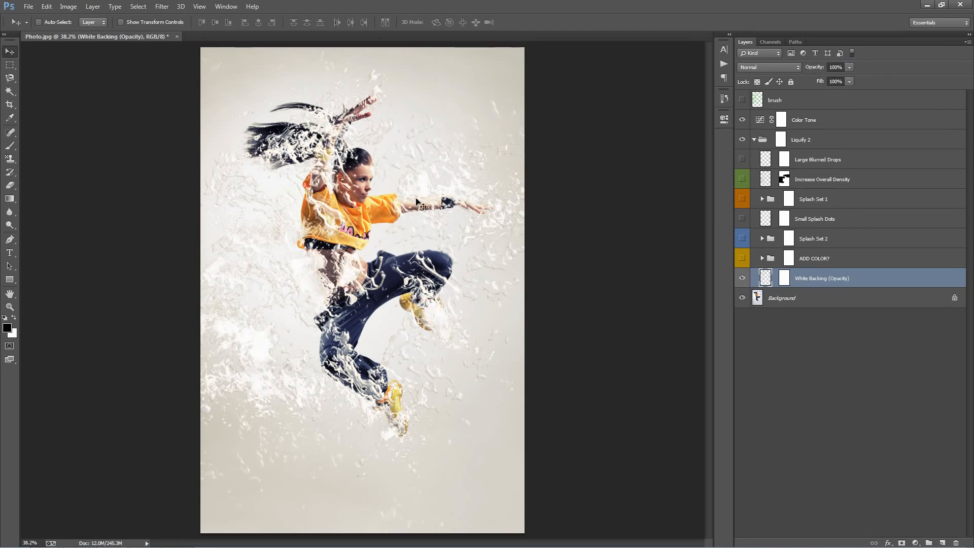
pyautogui.moveTo(406, 217); pyautogui.dragTo(403, 186)
pyautogui.hotkey('ctrl', 'z')
pyautogui.hotkey('ctrl', 'z')
pyautogui.moveTo(406, 229); pyautogui.dragTo(397, 229)
pyautogui.hotkey('ctrl', 'z')
# Paint black on the White Backing layer mask over the dancer's chest and face, then reduce the brush size.
pyautogui.click(785, 278)
pyautogui.press('b')
pyautogui.moveTo(361, 198)
pyautogui.mouseDown()
pyautogui.moveTo(352, 179)
pyautogui.moveTo(356, 206)
pyautogui.moveTo(368, 163)
pyautogui.mouseUp()
pyautogui.press('[')
pyautogui.press('[')
pyautogui.press('[')
pyautogui.press('[')
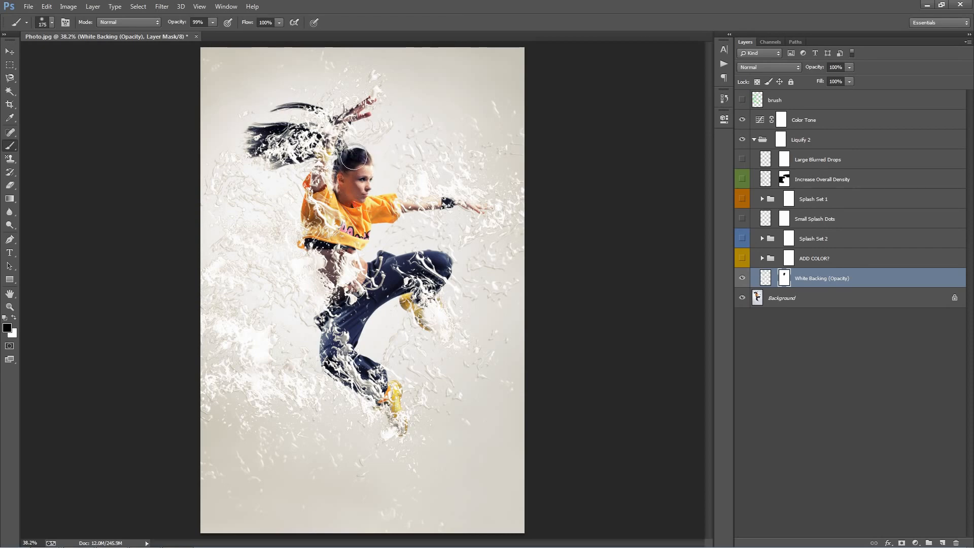
pyautogui.press('[')
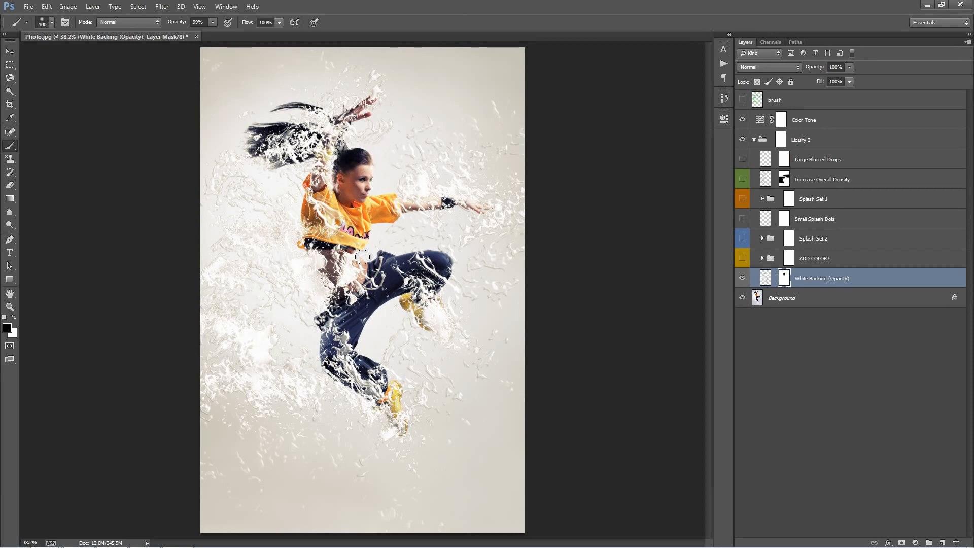
pyautogui.press('v')
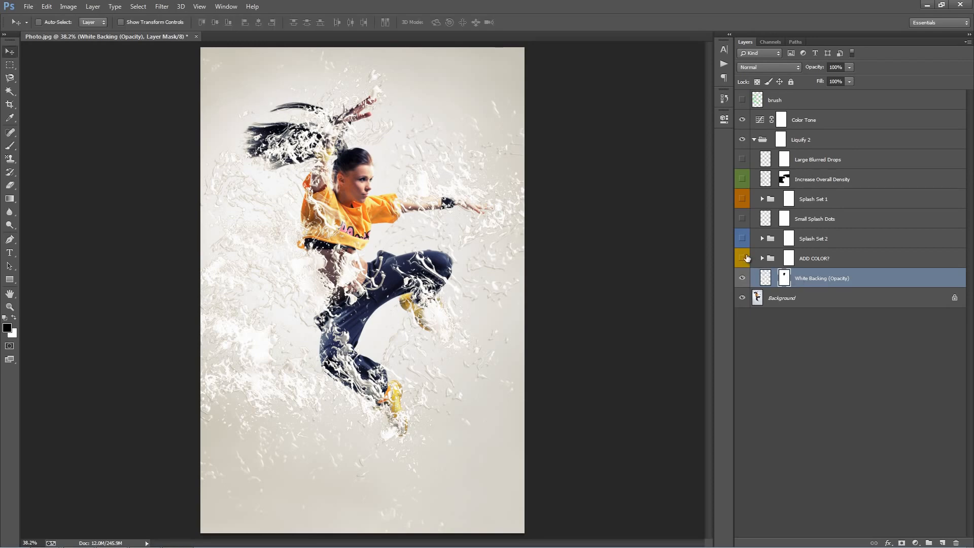
# Show the hidden splash layers again and set the White Backing layer's opacity to 0%.
pyautogui.click(746, 259)
pyautogui.click(743, 238)
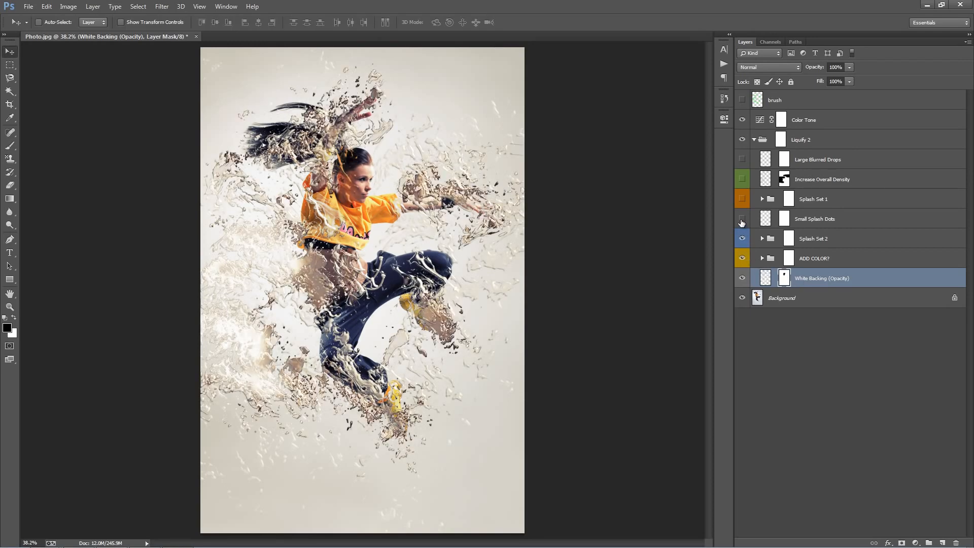
pyautogui.moveTo(742, 223); pyautogui.dragTo(745, 168)
pyautogui.click(848, 274)
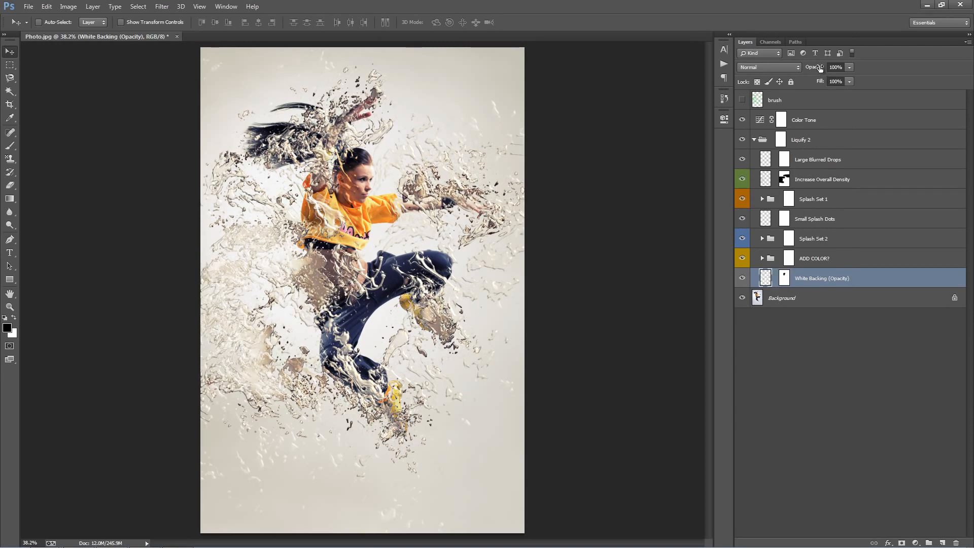
pyautogui.moveTo(821, 69); pyautogui.dragTo(114, 96)
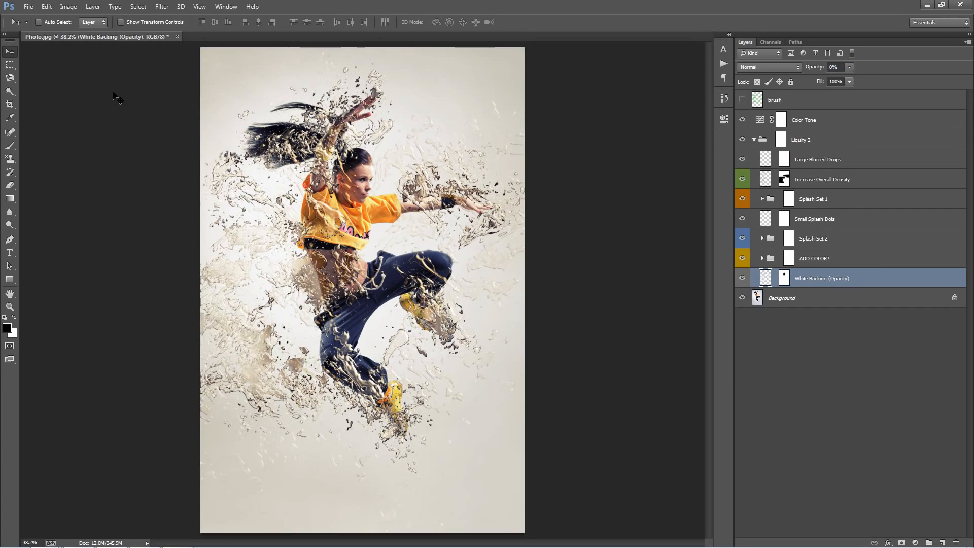
# Inspect the contents of the ADD COLOR? group and the Splash Set 2 group.
pyautogui.click(809, 247)
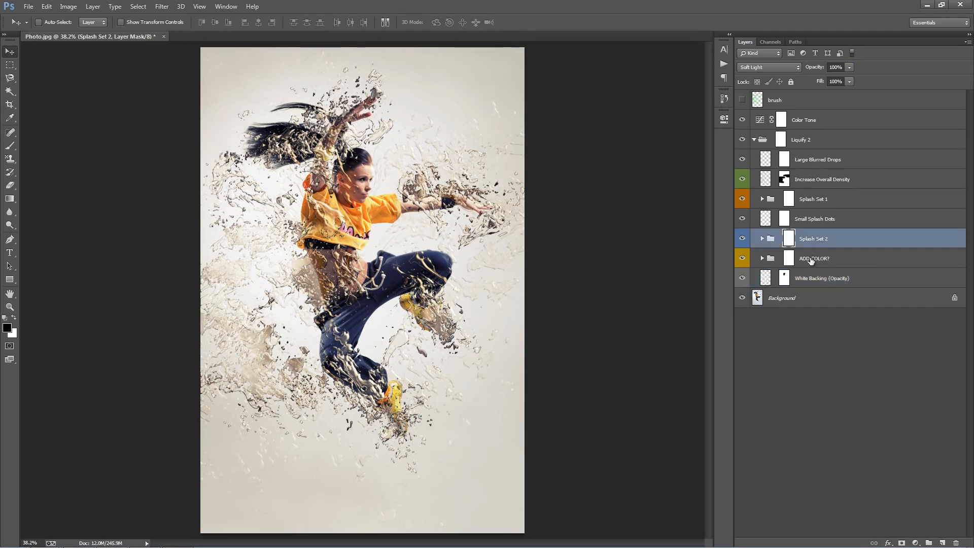
pyautogui.click(811, 260)
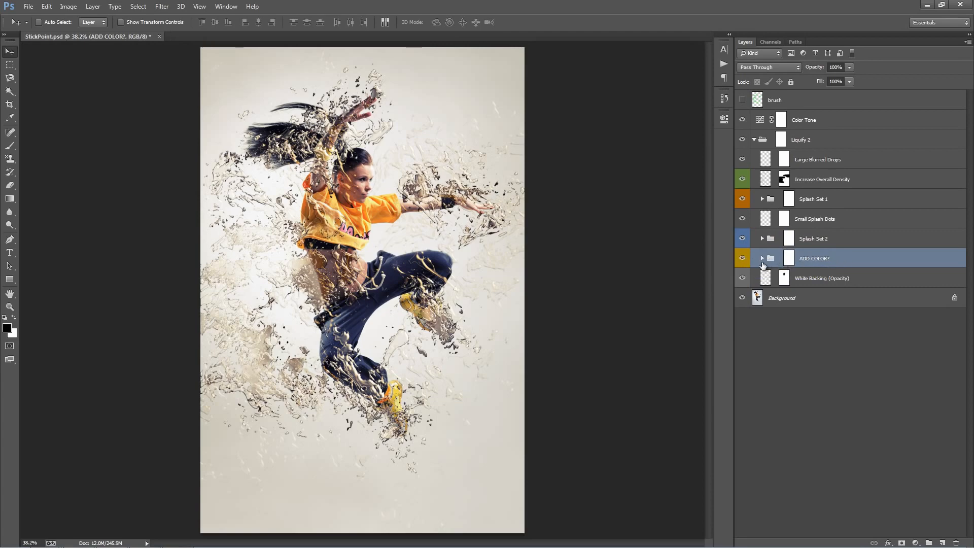
pyautogui.click(763, 259)
pyautogui.hotkey('alt', '[')
pyautogui.hotkey('alt', '[')
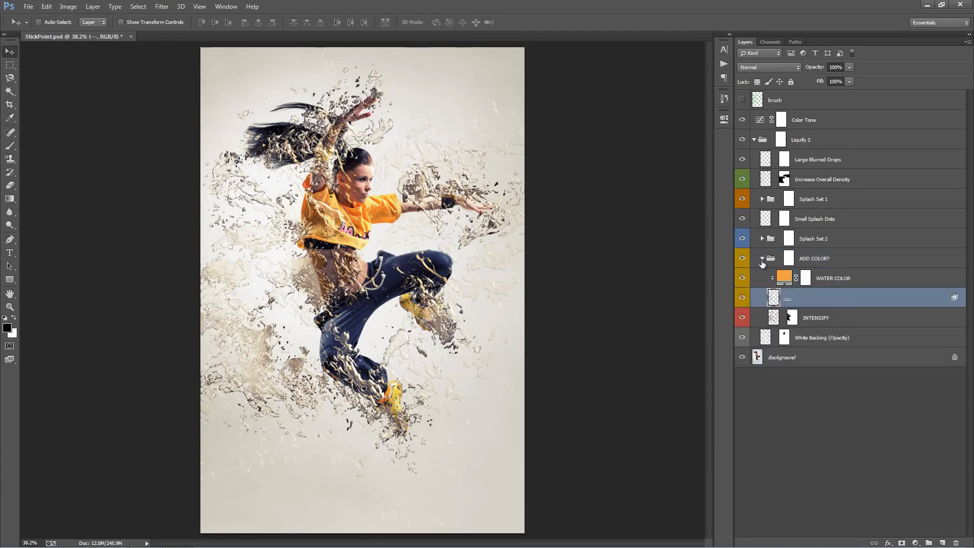
pyautogui.click(762, 258)
pyautogui.click(826, 242)
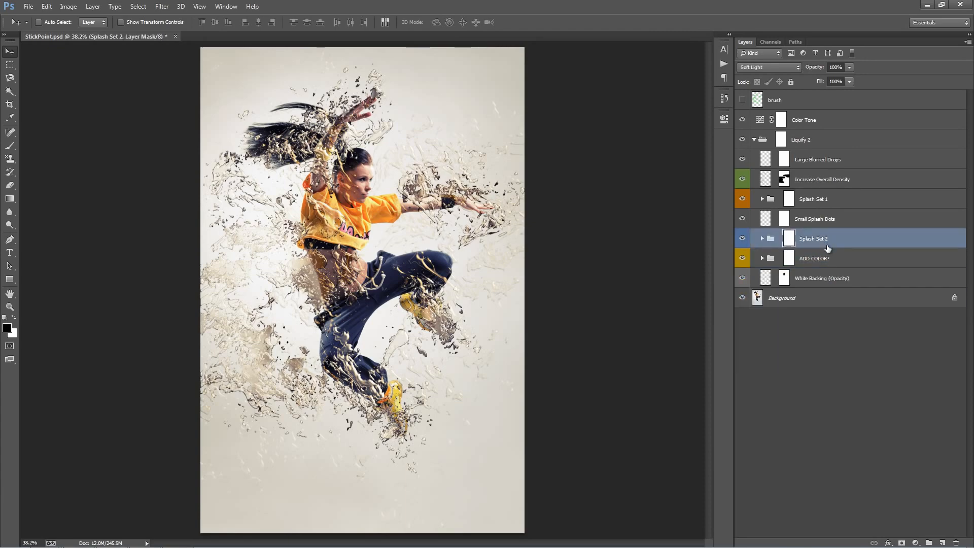
pyautogui.click(762, 259)
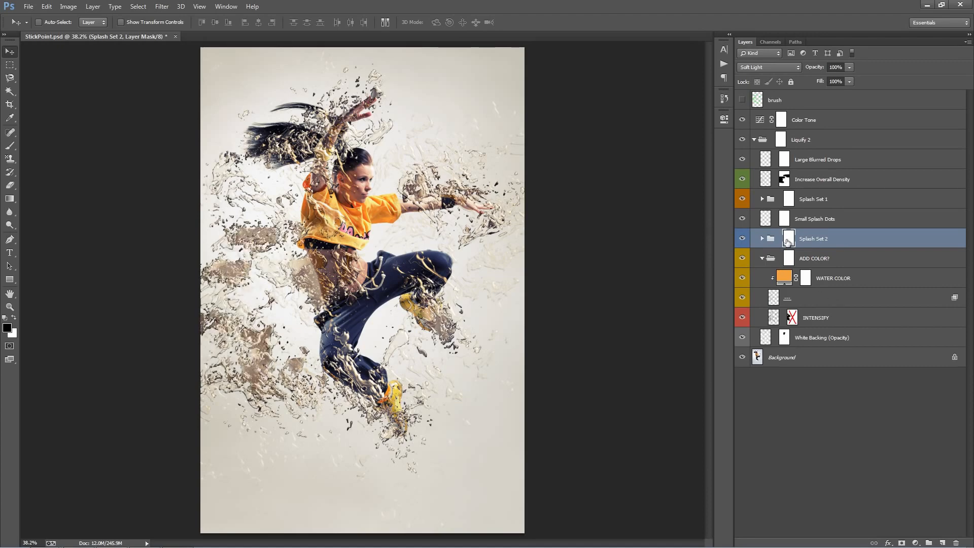
pyautogui.click(762, 258)
# Try the Multiply, Linear Dodge (Add) and Overlay blend modes on the Splash Set 1 group.
pyautogui.click(808, 199)
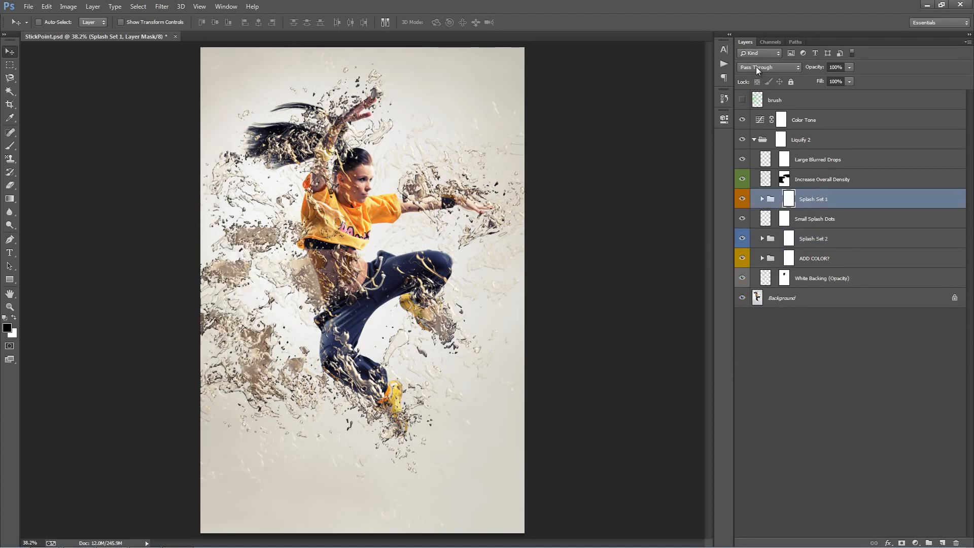
pyautogui.click(756, 66)
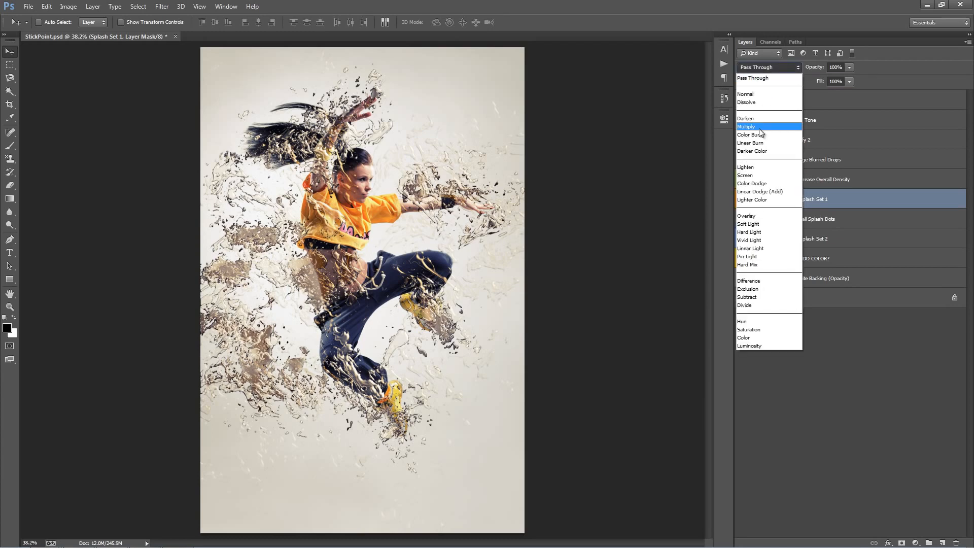
pyautogui.click(762, 131)
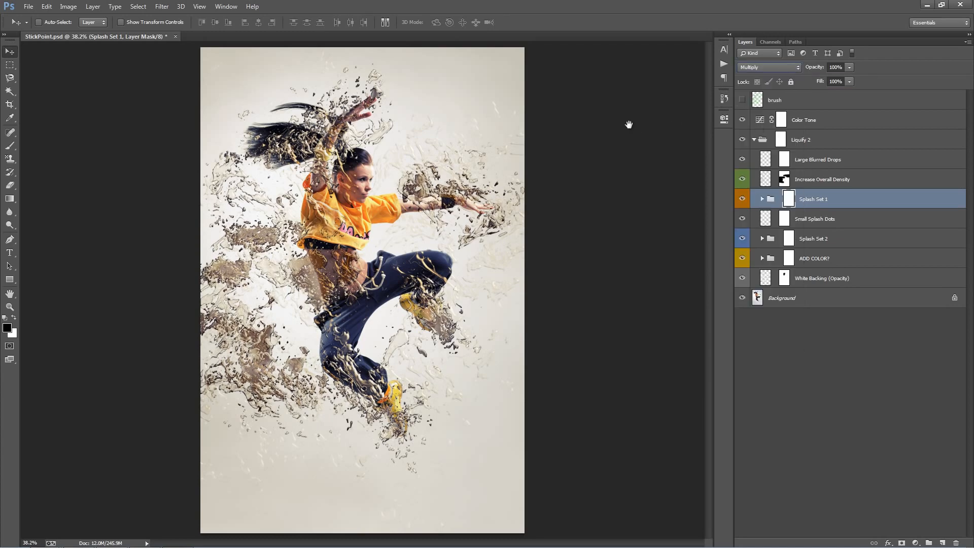
pyautogui.click(761, 68)
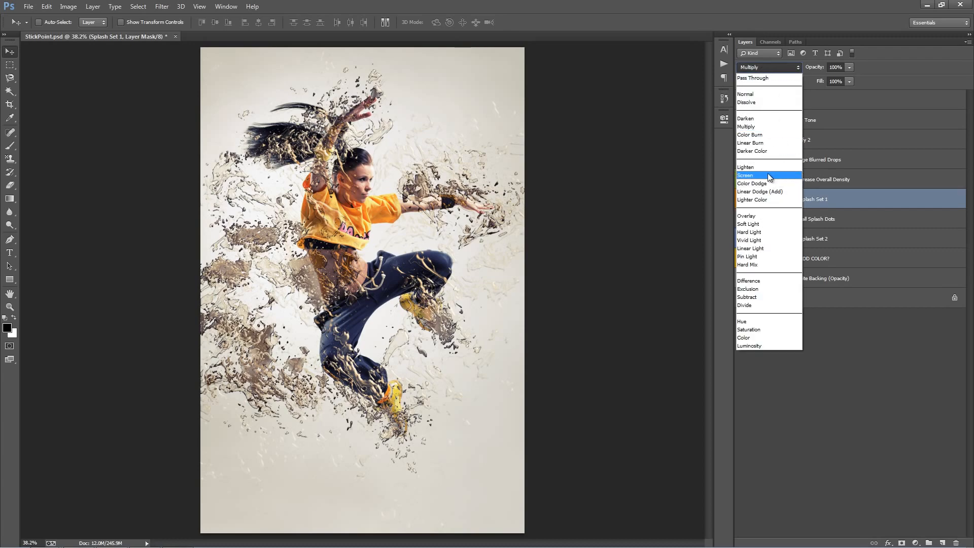
pyautogui.click(766, 191)
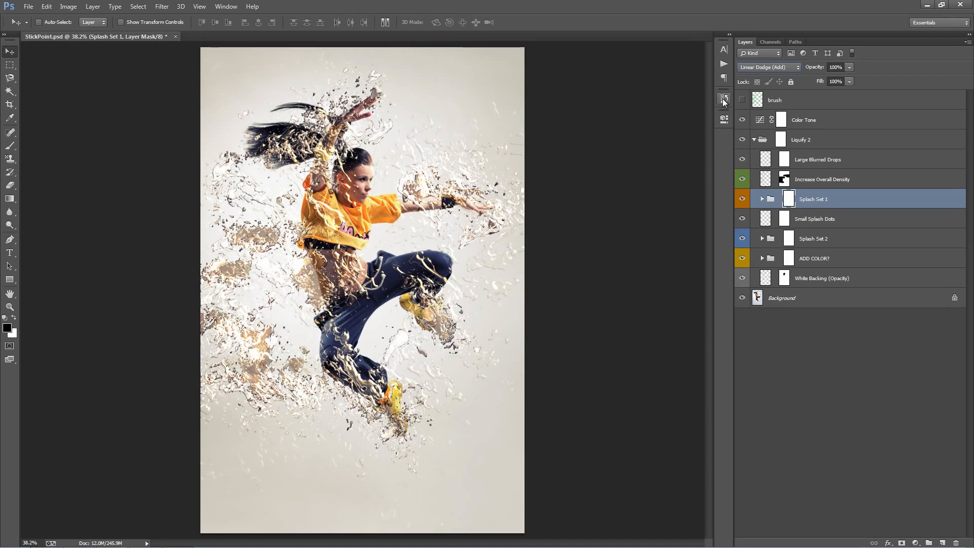
pyautogui.click(756, 67)
pyautogui.click(757, 217)
# Set the Splash Set 2 group's blend mode to Multiply, then to Overlay.
pyautogui.click(811, 239)
pyautogui.click(769, 67)
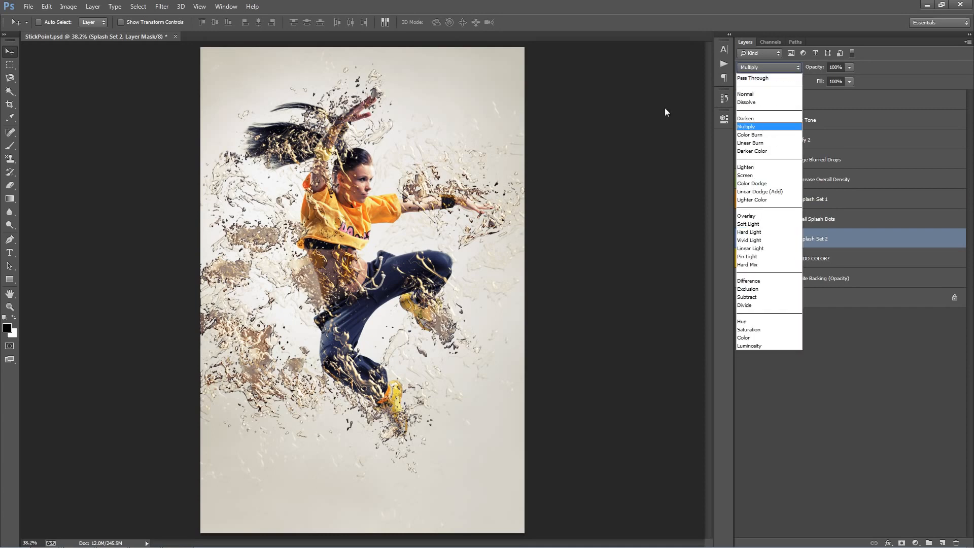
pyautogui.click(747, 127)
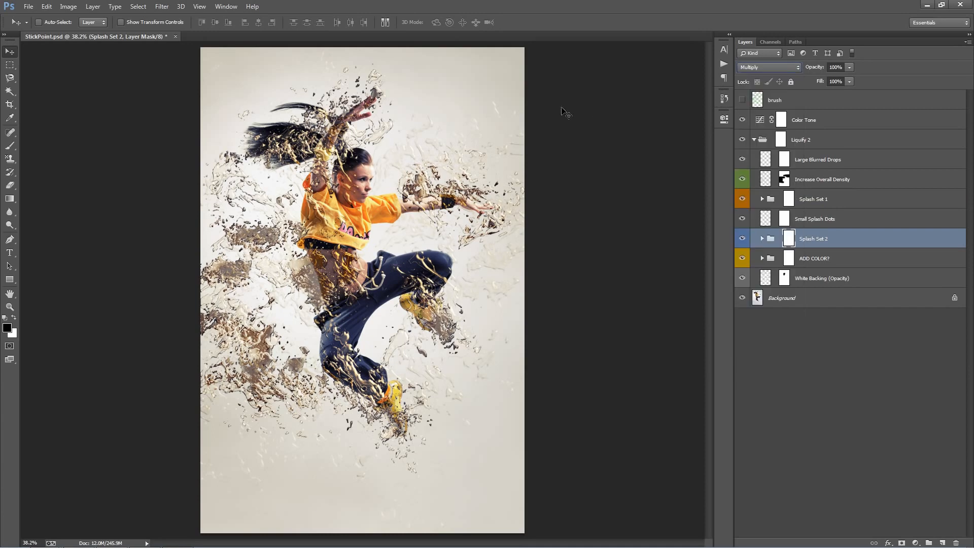
pyautogui.click(772, 67)
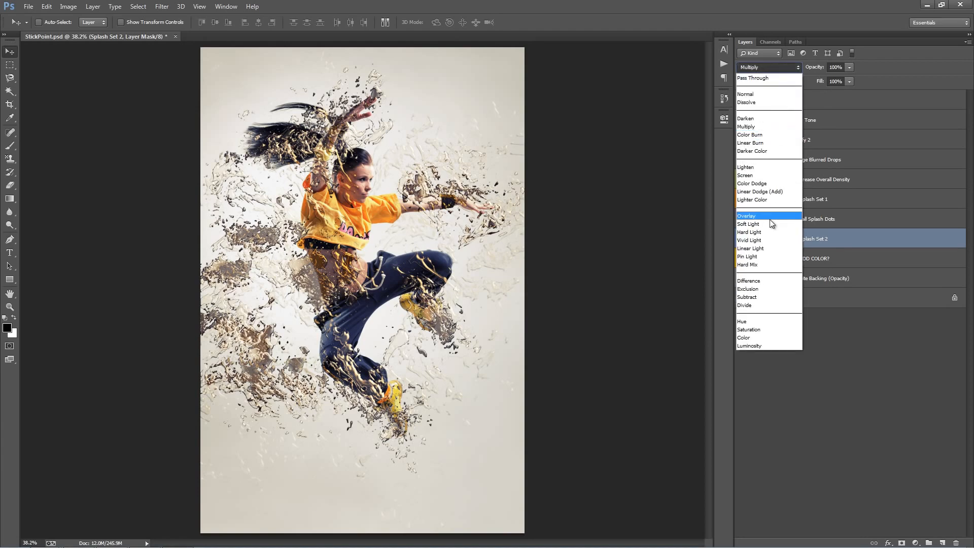
pyautogui.click(769, 217)
# Set the Splash Set 1 group's blend mode back to Pass Through.
pyautogui.click(832, 202)
pyautogui.click(763, 68)
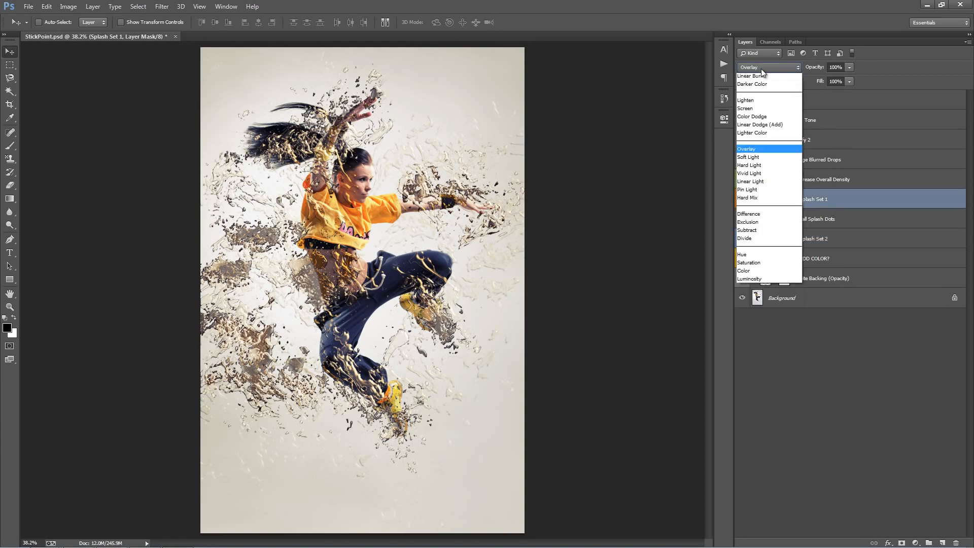
pyautogui.click(762, 75)
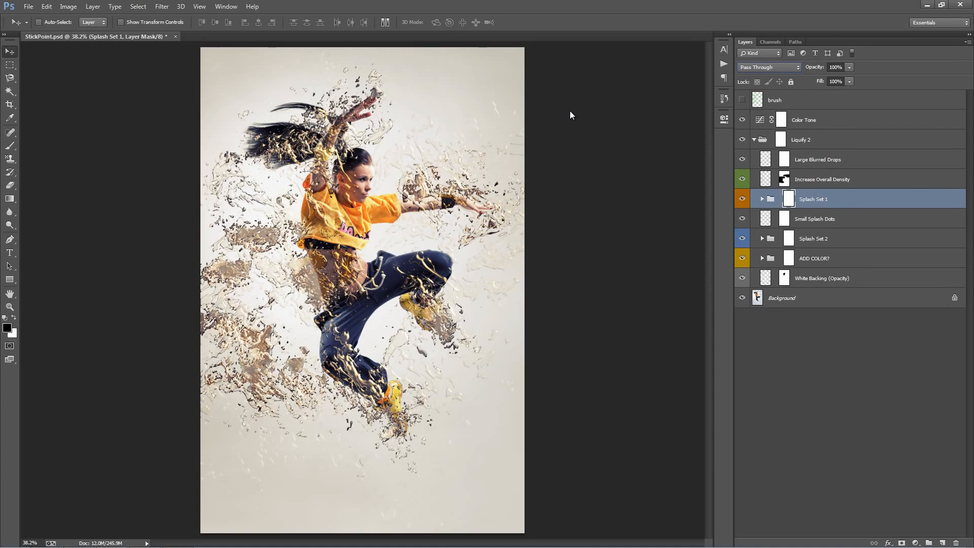
# Duplicate the Splash Set 1 group.
pyautogui.click(854, 182)
pyautogui.click(848, 198)
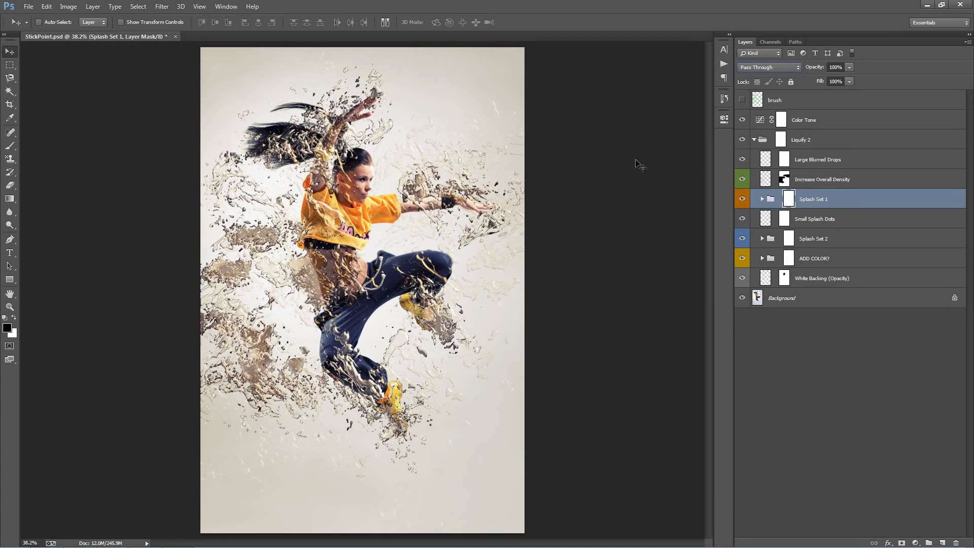
pyautogui.hotkey('ctrl', 'j')
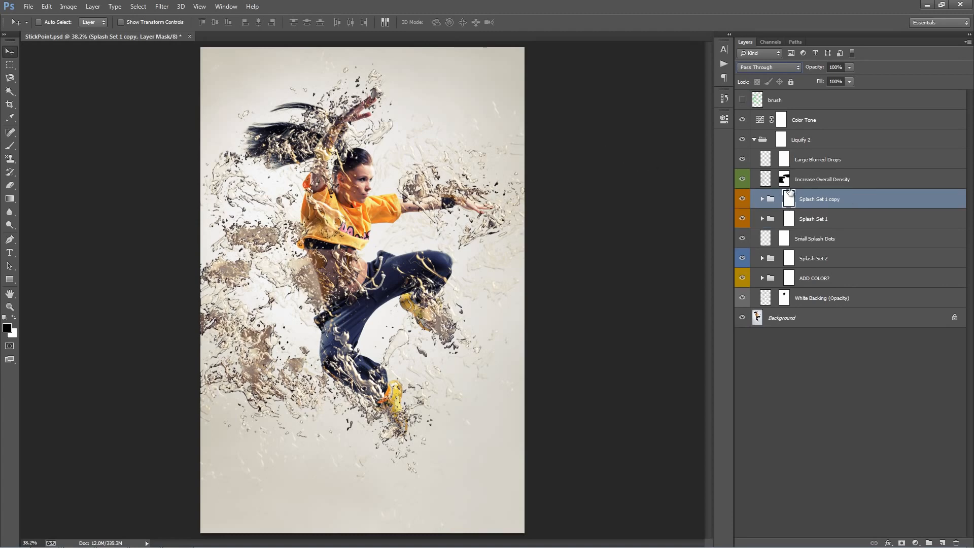
# Expand the Splash Set 1 copy group to review its SS1 layers, then collapse it.
pyautogui.click(763, 199)
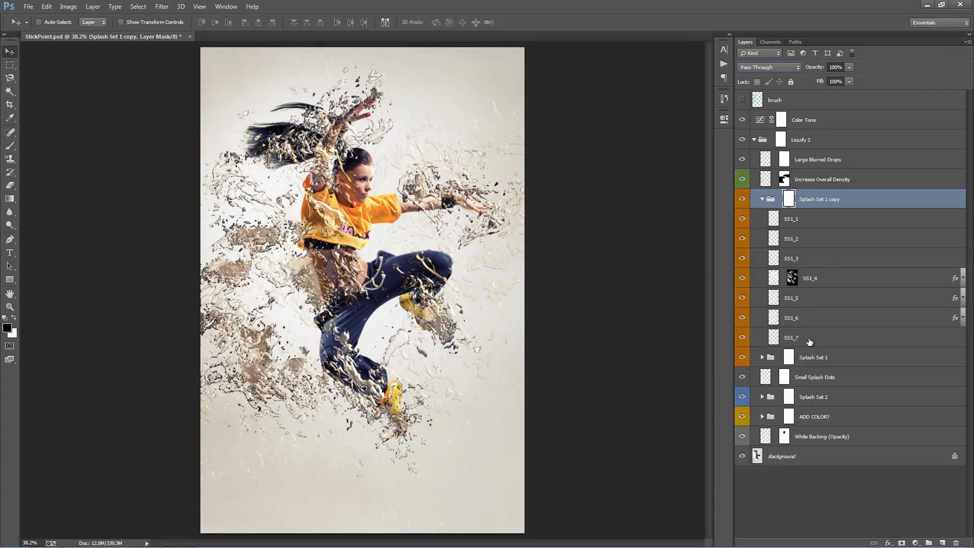
pyautogui.click(854, 239)
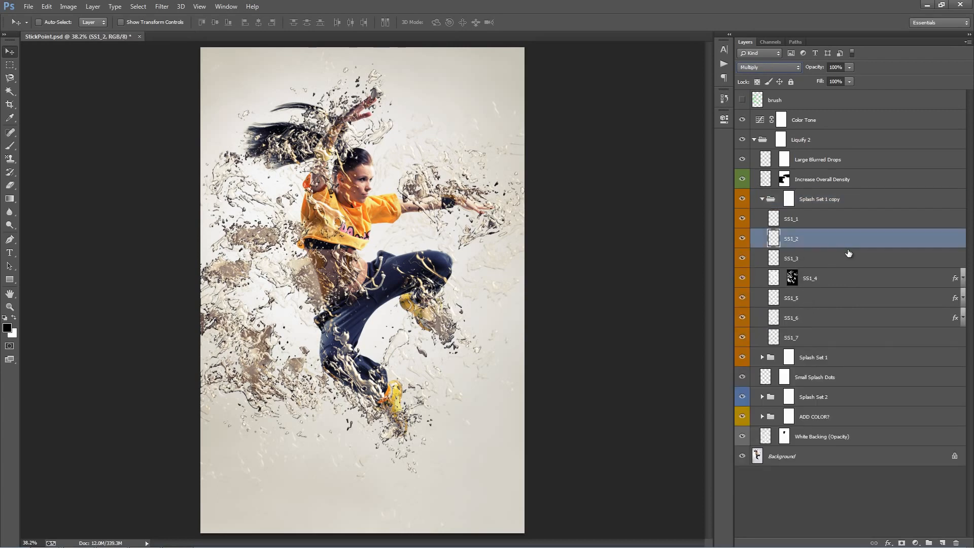
pyautogui.click(762, 199)
pyautogui.click(853, 179)
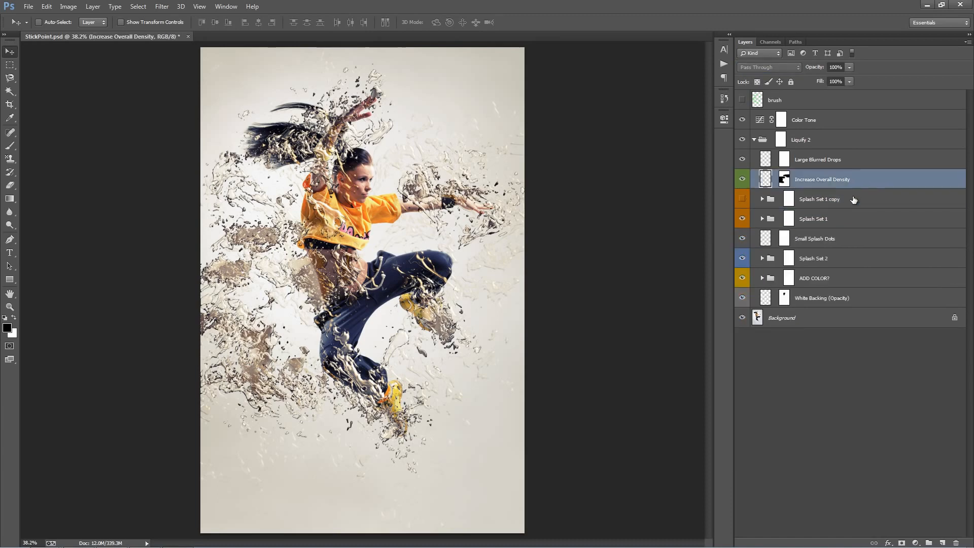
pyautogui.click(854, 200)
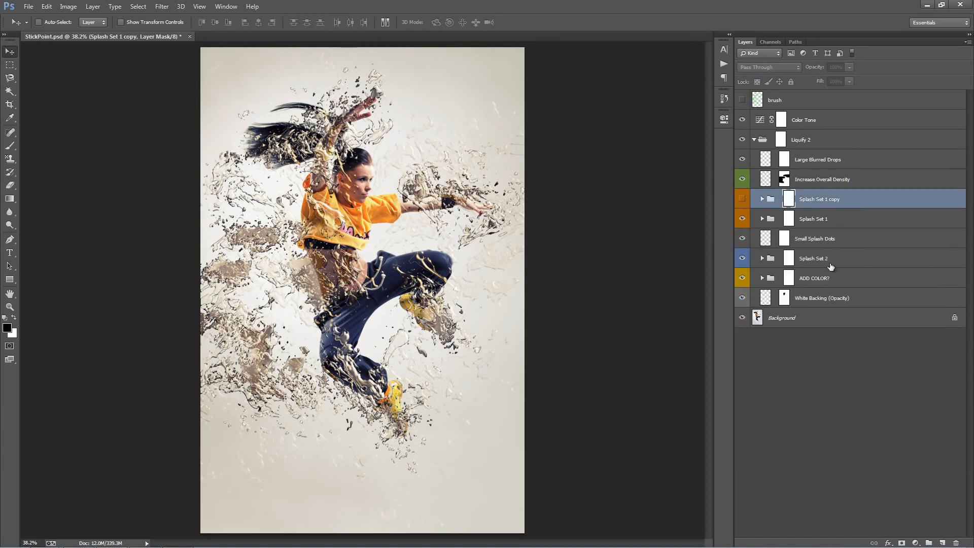
# Hide the ADD COLOR? group, briefly toggling the Background off, and select the Liquify 2 group.
pyautogui.click(742, 318)
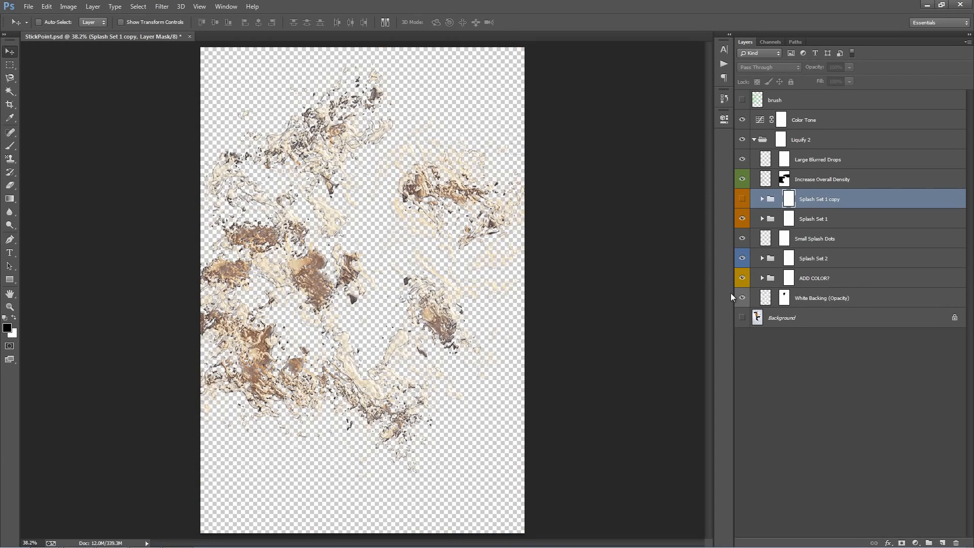
pyautogui.click(743, 280)
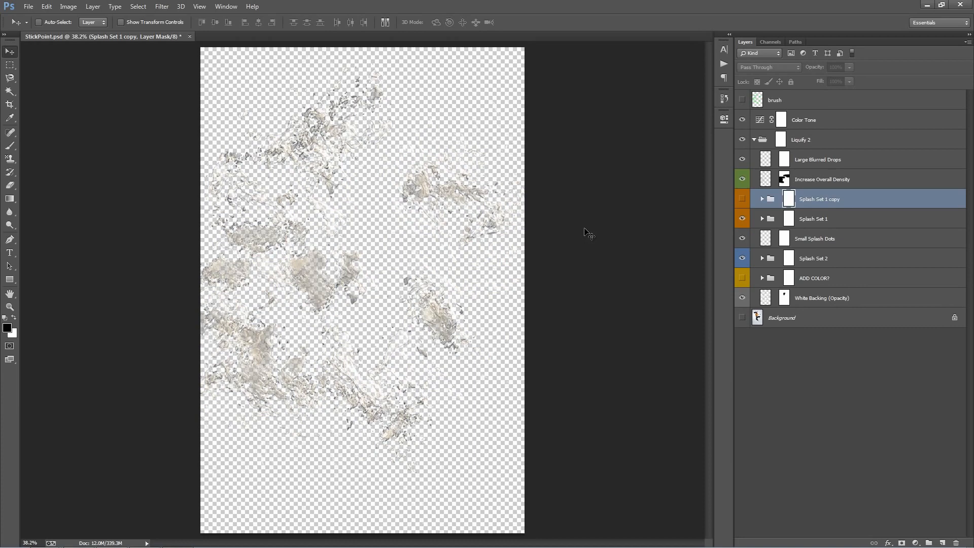
pyautogui.click(740, 319)
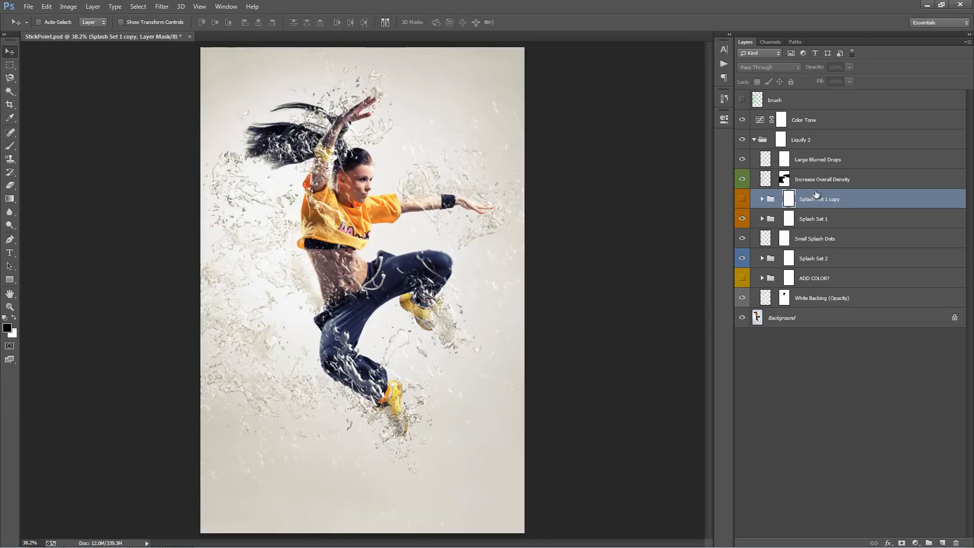
pyautogui.click(812, 145)
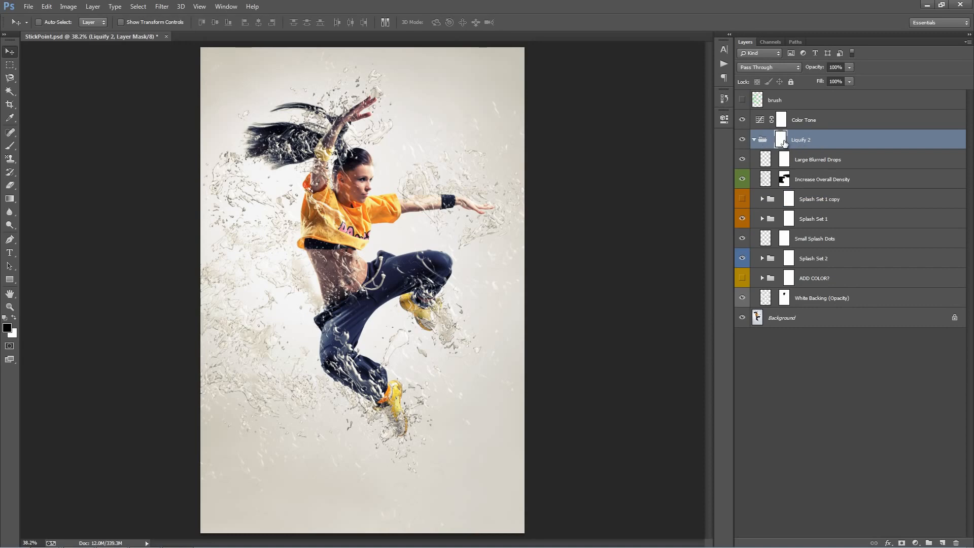
# Collapse the Liquify 2 group and switch to the Brush tool.
pyautogui.click(754, 139)
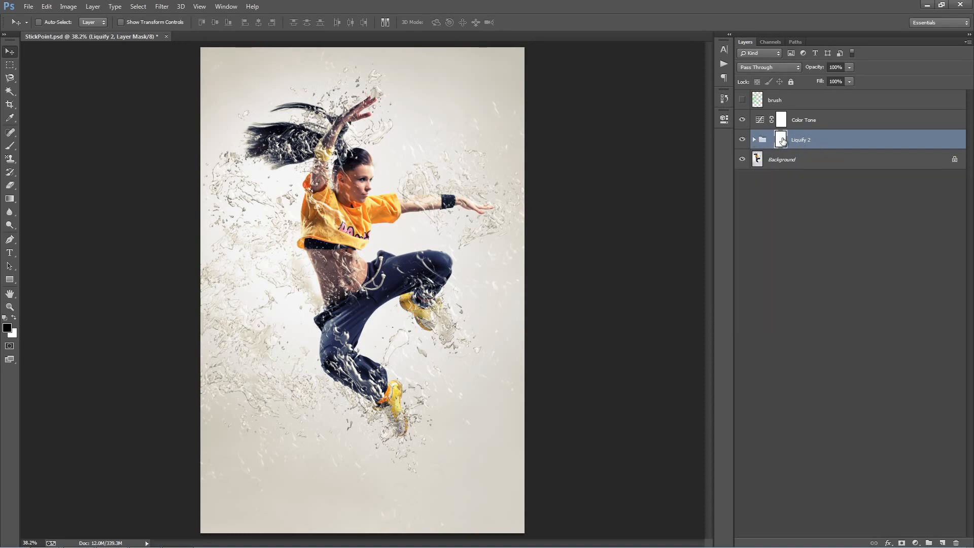
pyautogui.press('b')
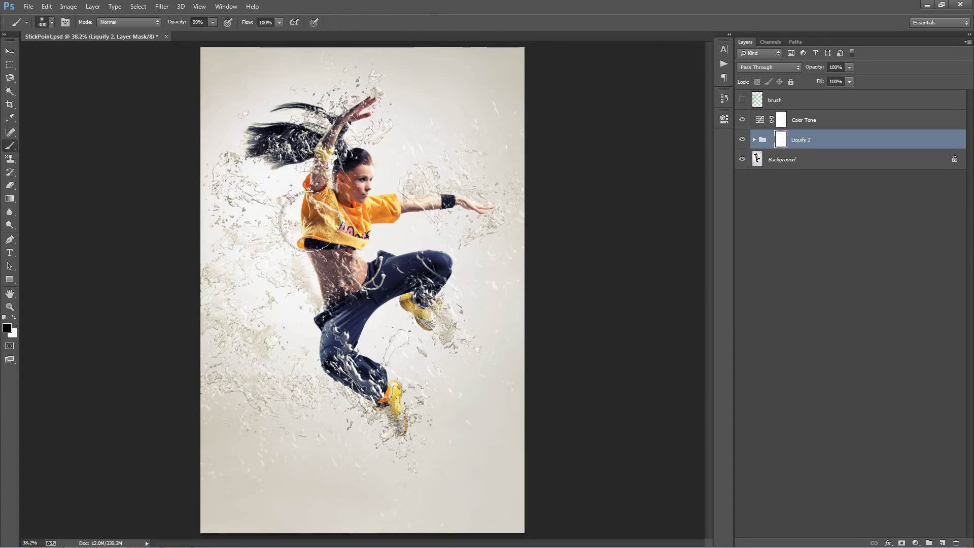
# Try painting black on the Liquify 2 mask with a 250 px brush over splashes left of the dancer.
pyautogui.press('[')
pyautogui.press('[')
pyautogui.moveTo(214, 192); pyautogui.dragTo(280, 254)
pyautogui.moveTo(352, 318)
pyautogui.mouseDown()
pyautogui.moveTo(337, 376)
pyautogui.moveTo(435, 397)
pyautogui.mouseUp()
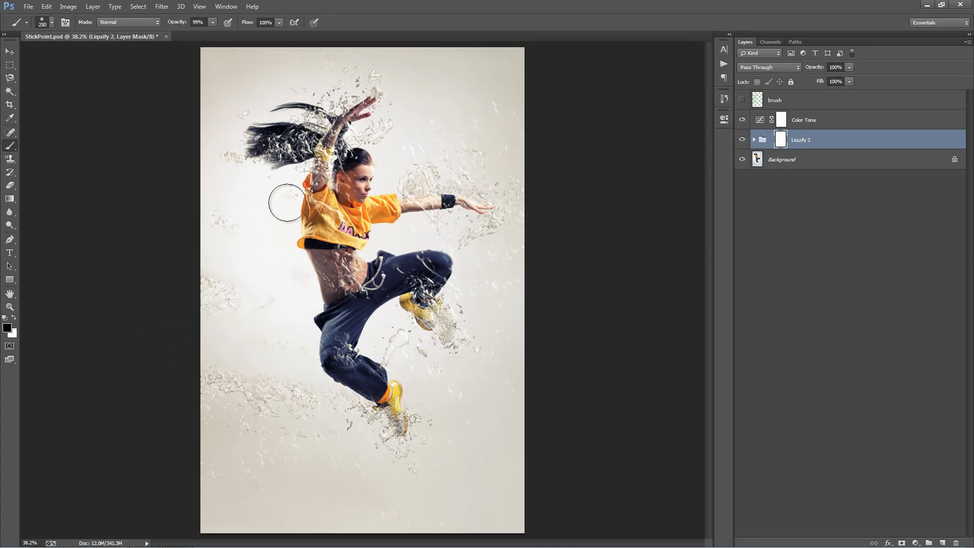
pyautogui.hotkey('ctrl', 'z')
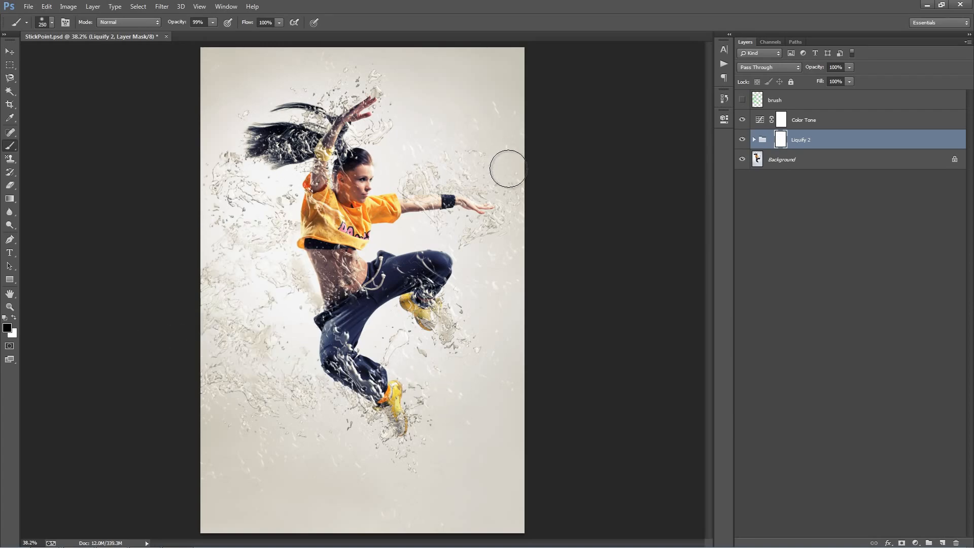
# Shrink the brush to 60 px and paint black on the Liquify 2 mask below the dancer's bent knee.
pyautogui.press('[')
pyautogui.press('[')
pyautogui.press('[')
pyautogui.press('[')
pyautogui.press('[')
pyautogui.press('[')
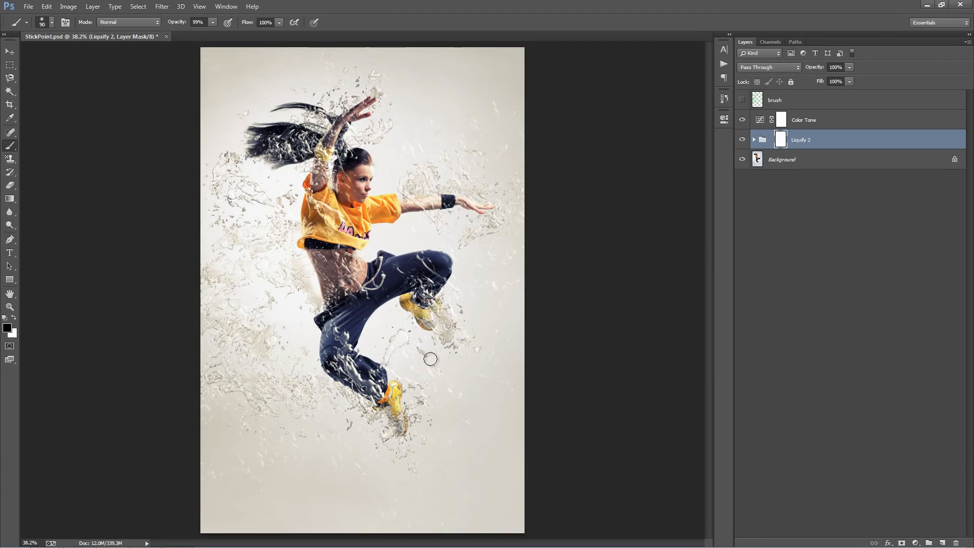
pyautogui.press('[')
pyautogui.press('[')
pyautogui.press('[')
pyautogui.moveTo(398, 354)
pyautogui.mouseDown()
pyautogui.moveTo(396, 339)
pyautogui.moveTo(389, 363)
pyautogui.moveTo(423, 345)
pyautogui.moveTo(405, 353)
pyautogui.moveTo(412, 359)
pyautogui.mouseUp()
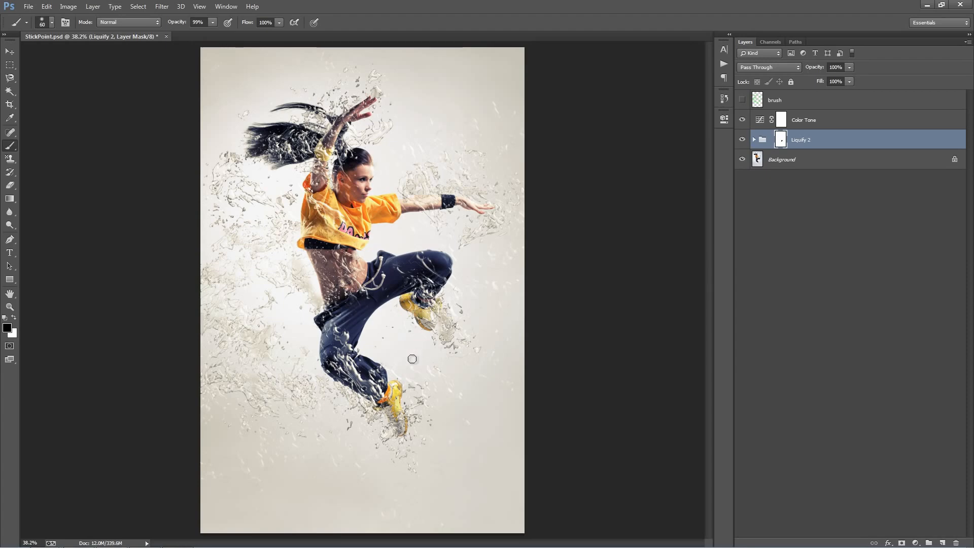